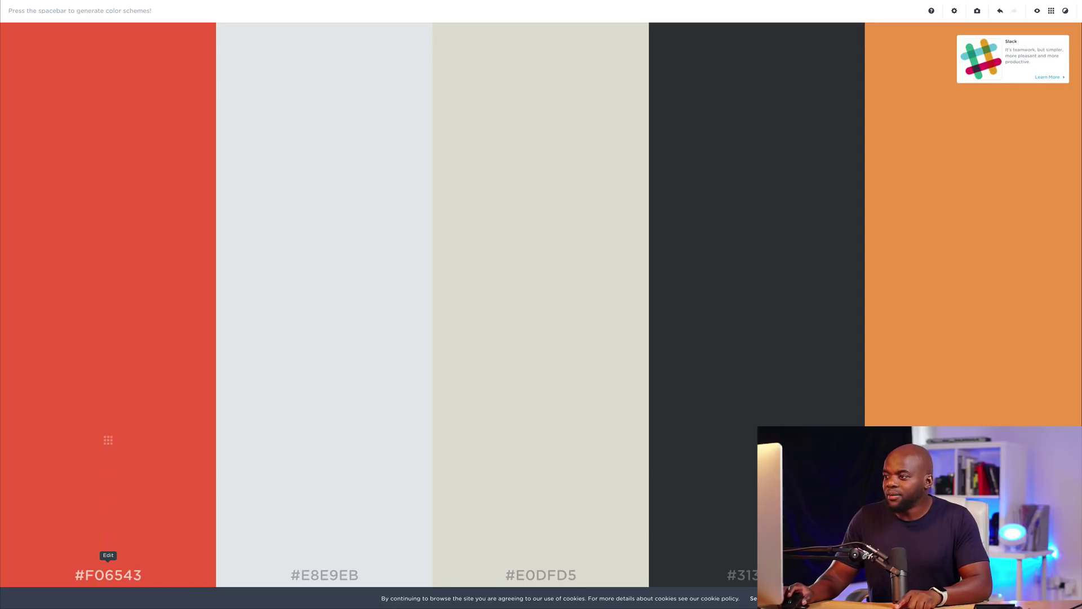
Step: Generate several alternative color schemes while keeping the locked #E8E9EB color
key("space")
key("space")
key("space")
key("space")
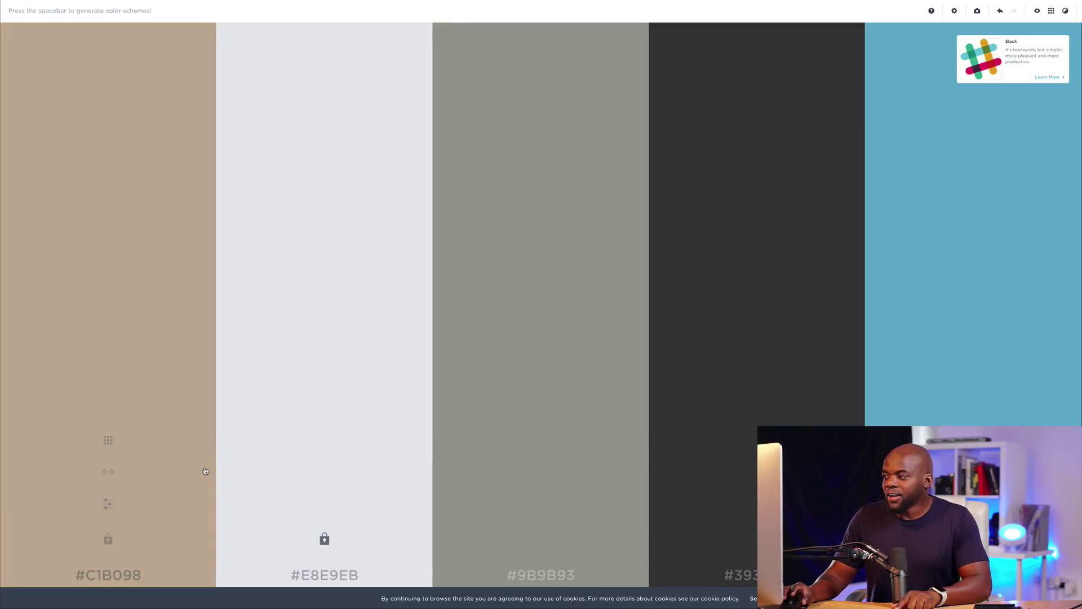
key("space")
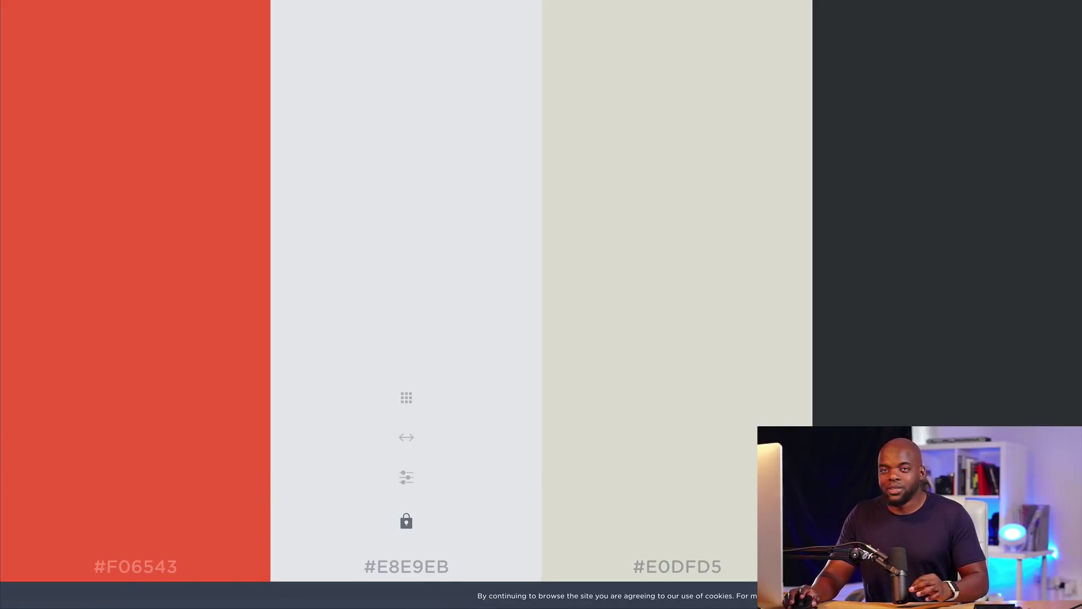
Step: Copy the red #F06543 from the Coolors scheme into the first swatch of Divi's Color Pickers Default Palette
left_click(159, 572)
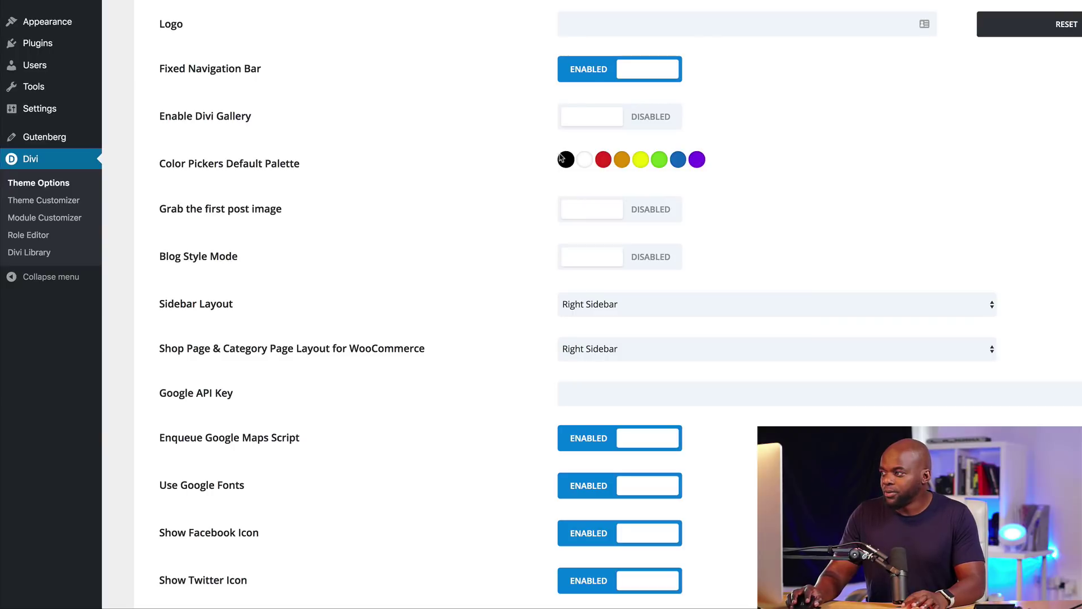
left_click(565, 160)
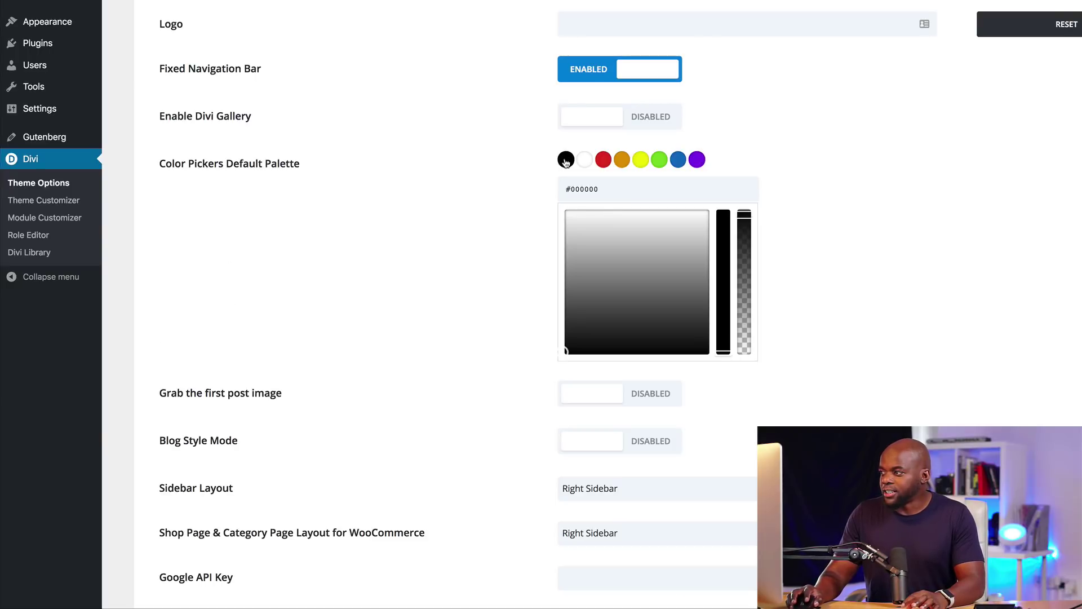
double_click(596, 190)
key("ctrl+v")
Step: Set the second default palette swatch to #E8E9EB, copied from the Coolors scheme
left_click(583, 162)
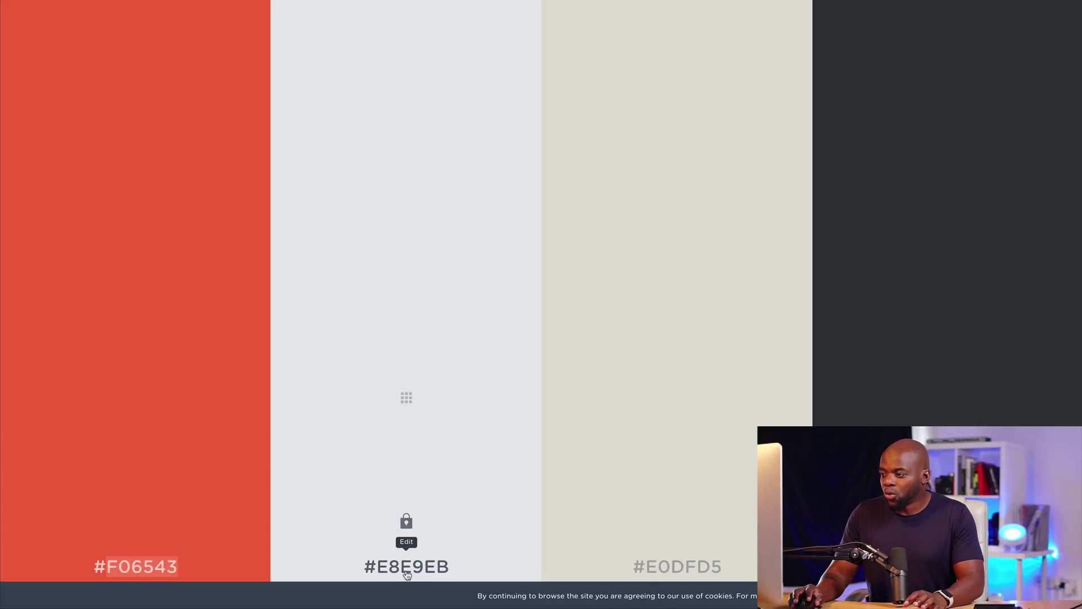
double_click(406, 569)
key("ctrl+c")
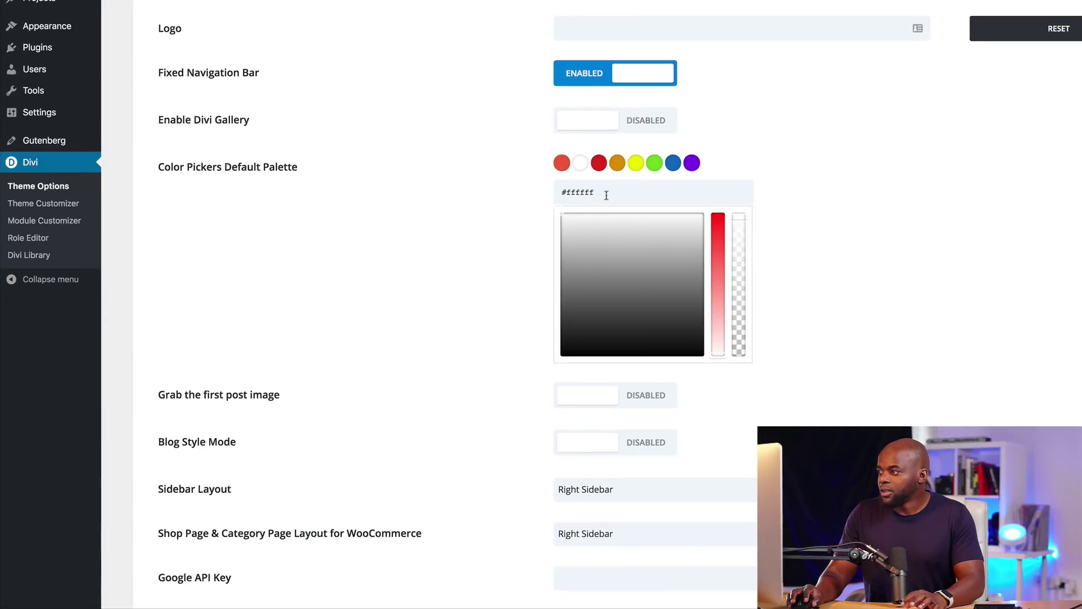
double_click(607, 194)
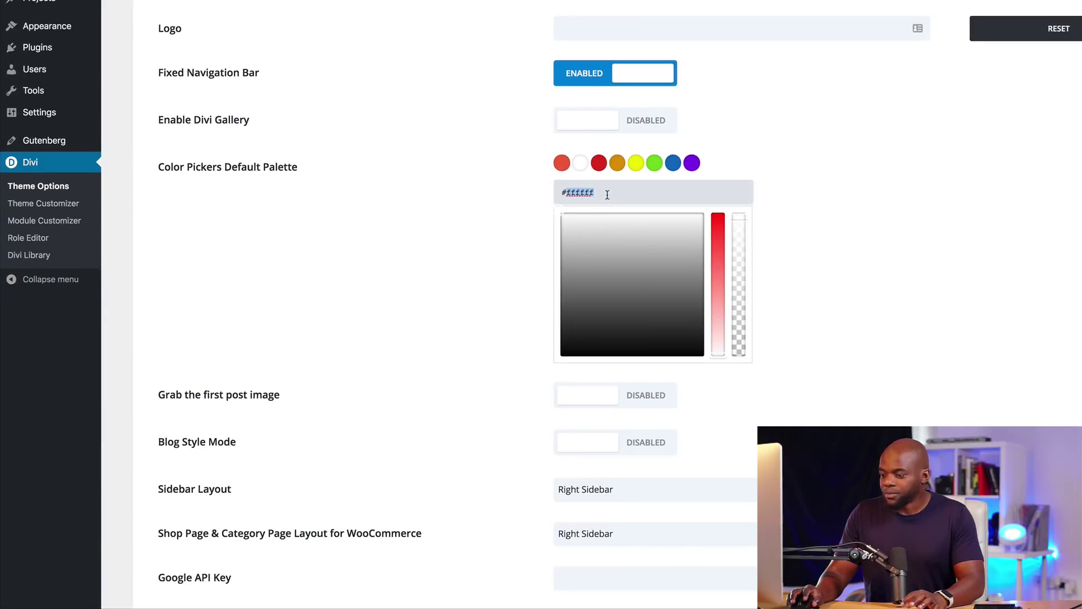
key("ctrl+v")
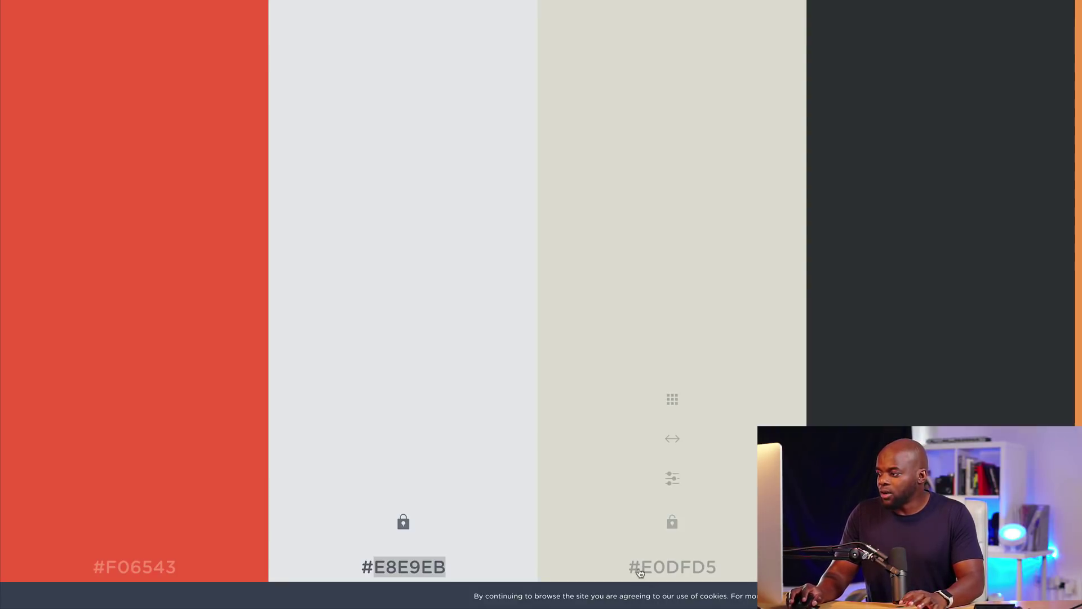
Step: Copy #E0DFD5 from the Coolors scheme and apply it to the third default palette swatch
double_click(670, 568)
key("ctrl+c")
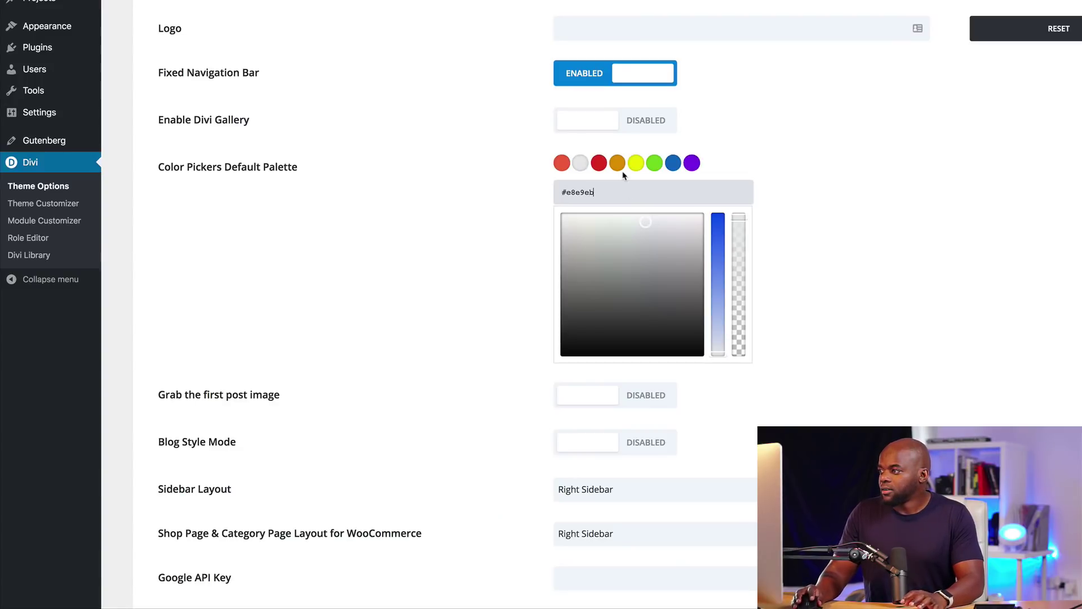
left_click(601, 165)
double_click(584, 193)
key("ctrl+v")
Step: Set the fourth default palette swatch to the scheme's dark color #313638
left_click(618, 165)
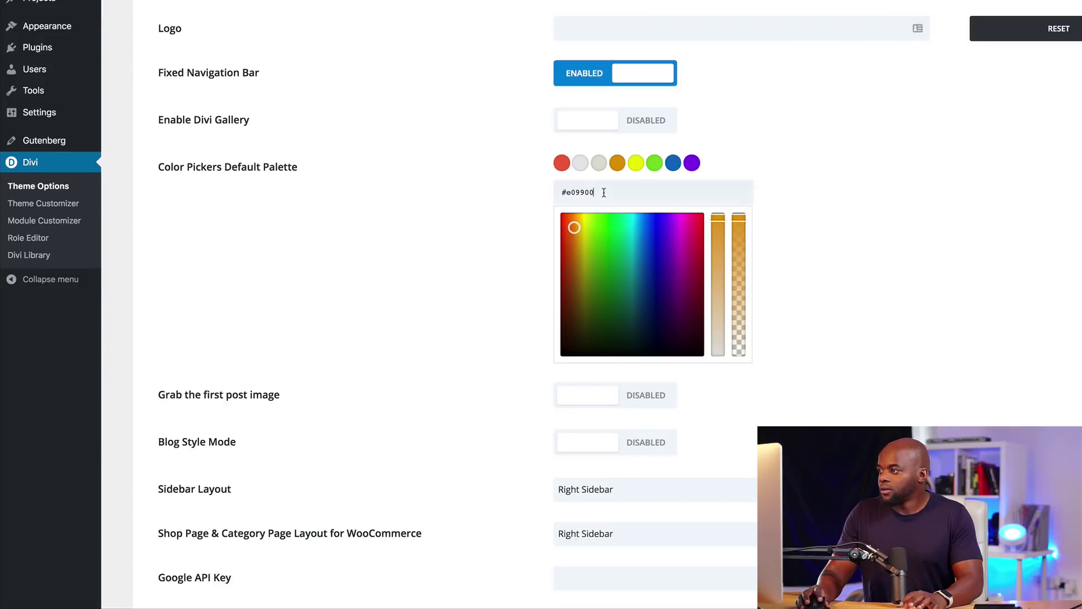
double_click(583, 193)
key("ctrl+v")
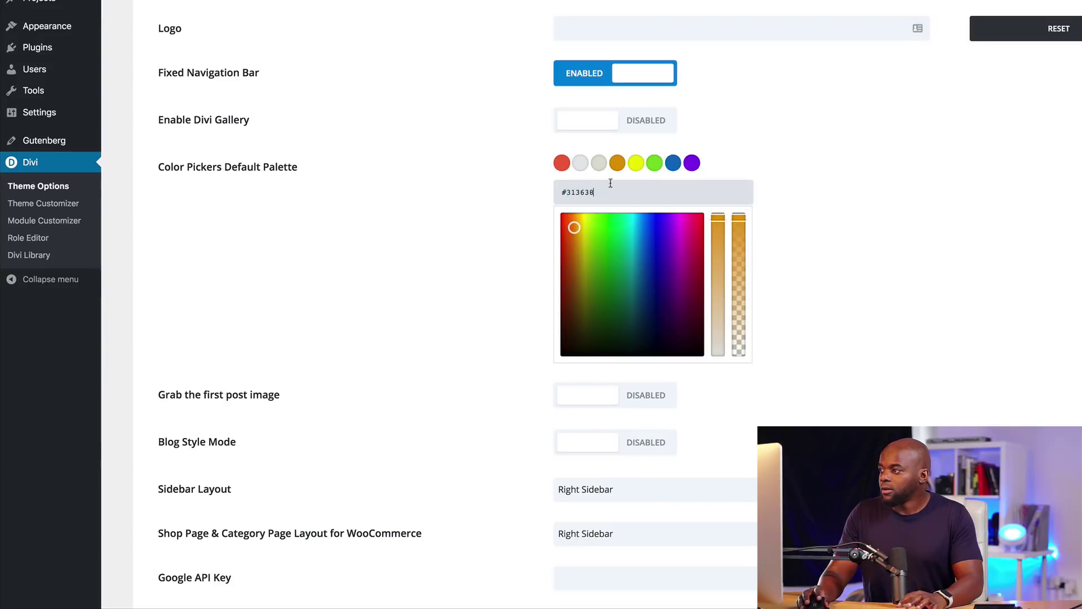
Step: Set the fifth default palette swatch to the scheme's orange #F09D51
left_click(636, 163)
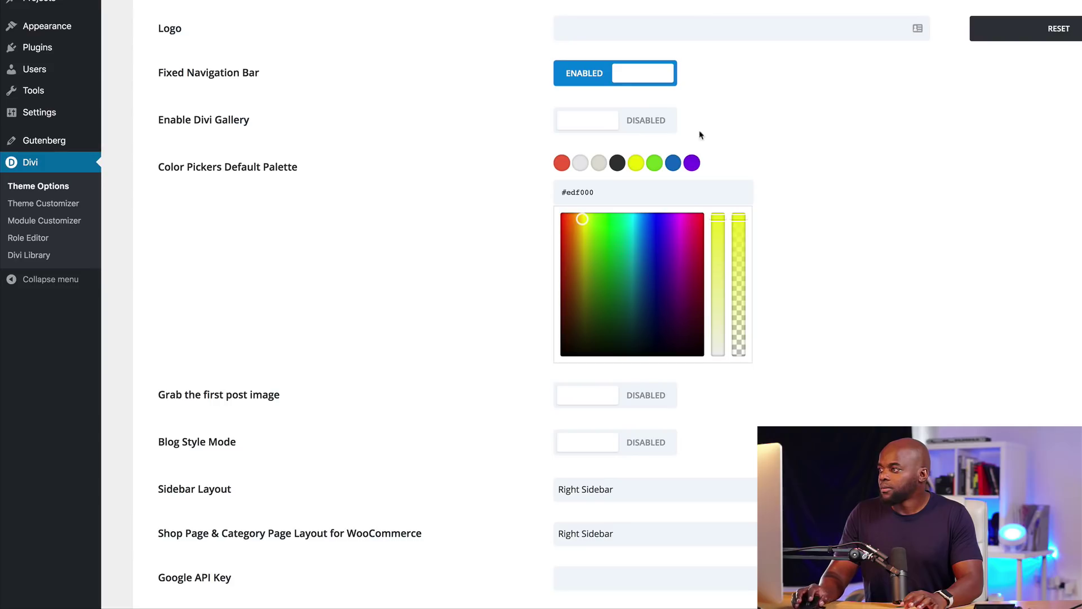
double_click(600, 186)
type("F09D51")
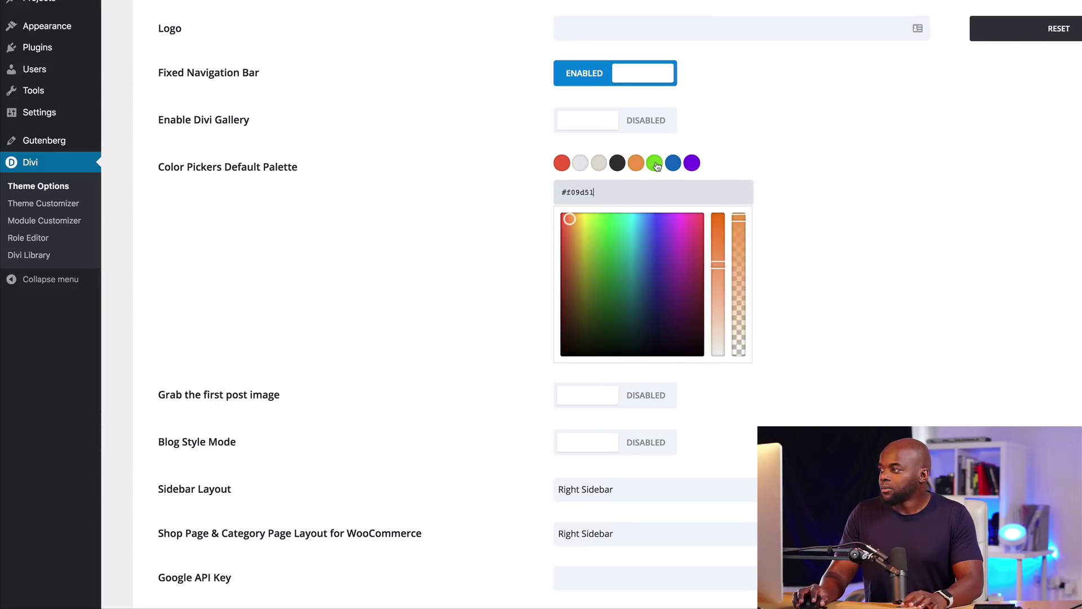
Step: Replace the green sixth swatch of the default palette with white, ffffff
left_click(655, 163)
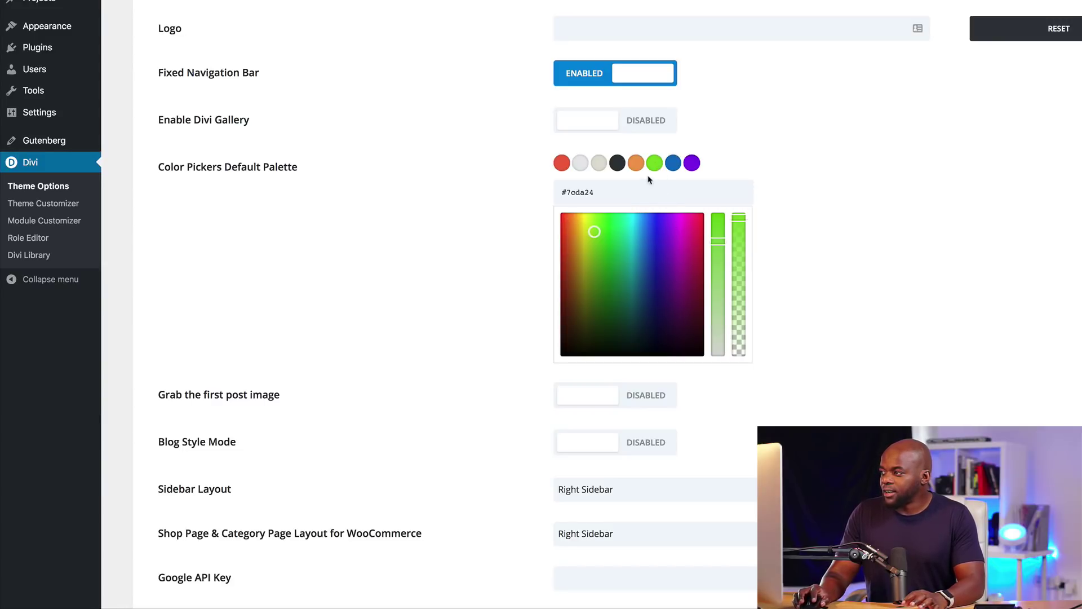
double_click(597, 194)
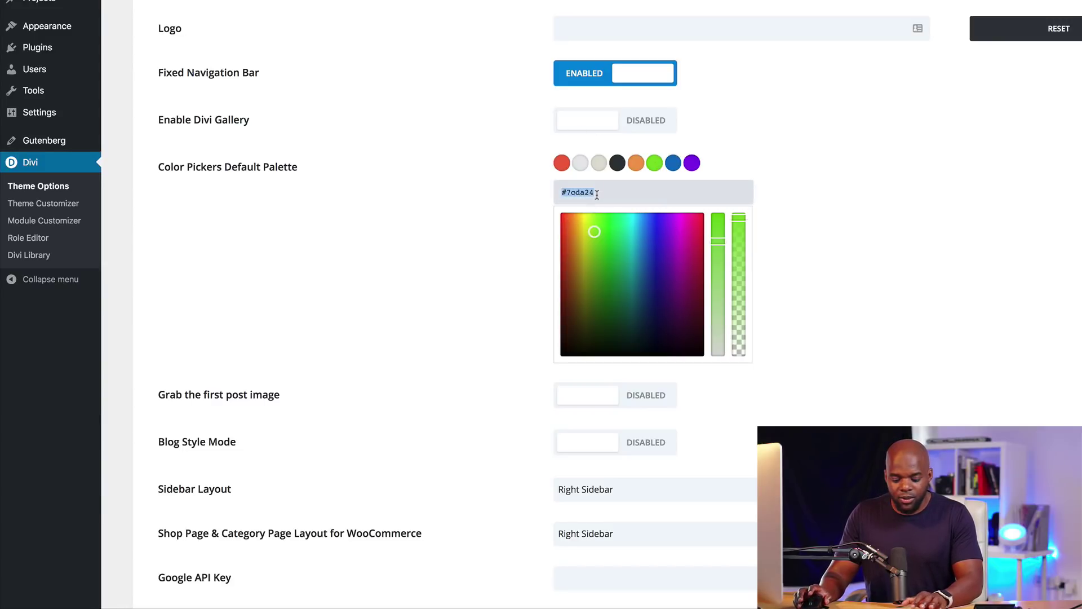
type("fffff")
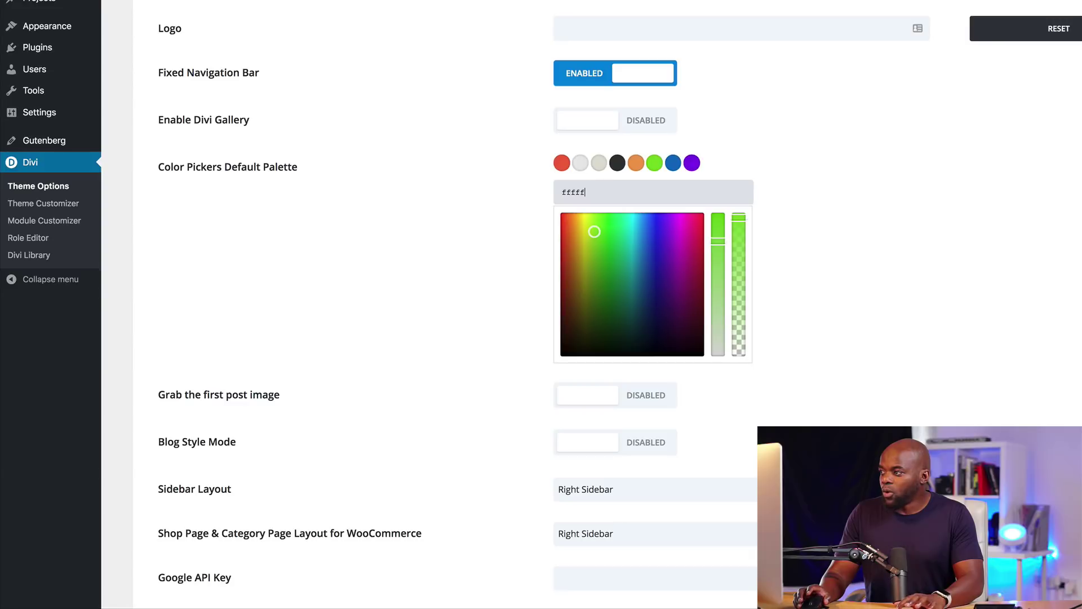
type("f")
Step: Replace the blue seventh swatch of the default palette with white by reusing #ffffff
double_click(605, 193)
type("#0c71c3")
double_click(628, 192)
key("ctrl+z")
Step: Replace the purple eighth swatch of the default palette with white, #ffffff
left_click(693, 165)
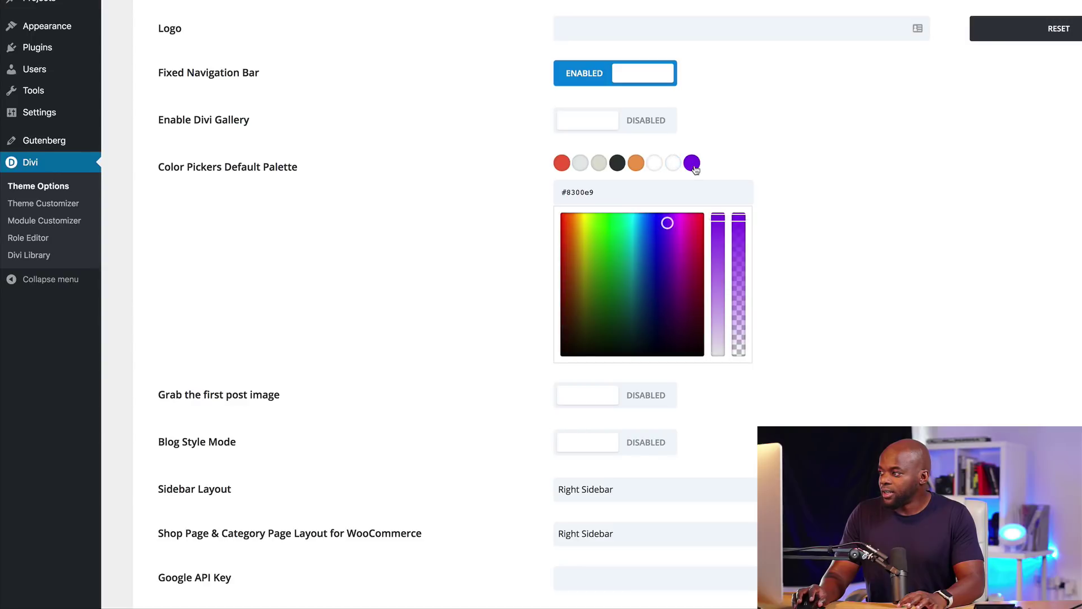
double_click(616, 192)
type("#ffffff")
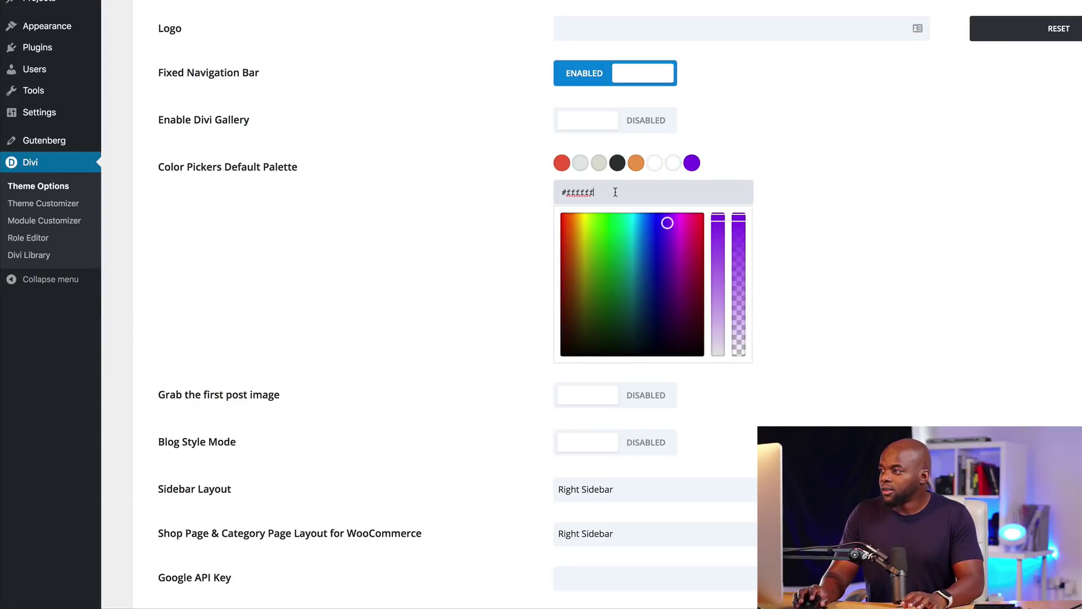
left_click(723, 163)
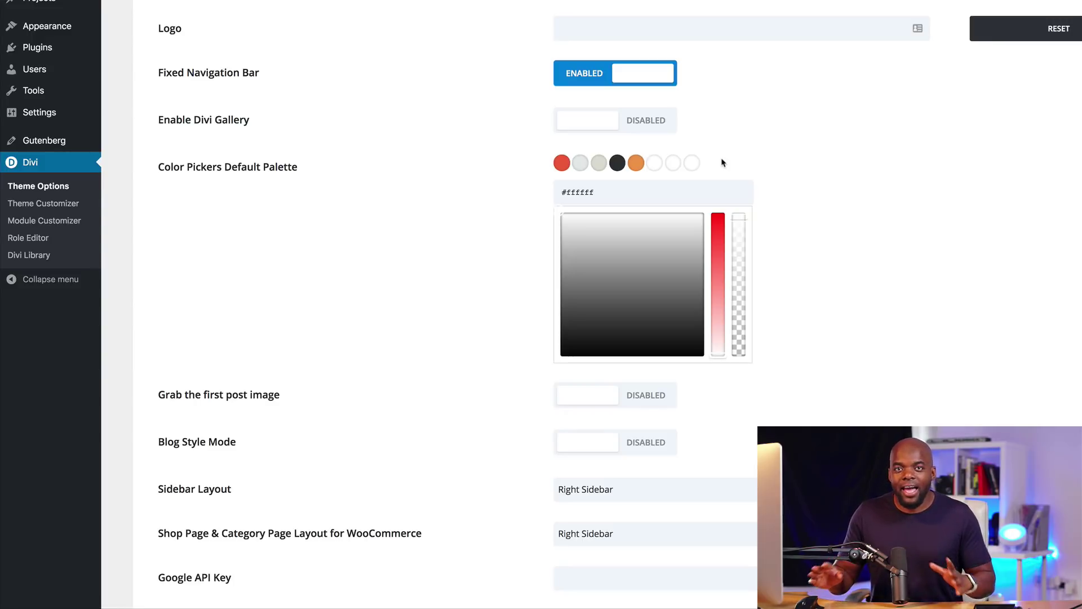
Step: Save the changed Divi theme options
scroll(448, 203, "down", 20)
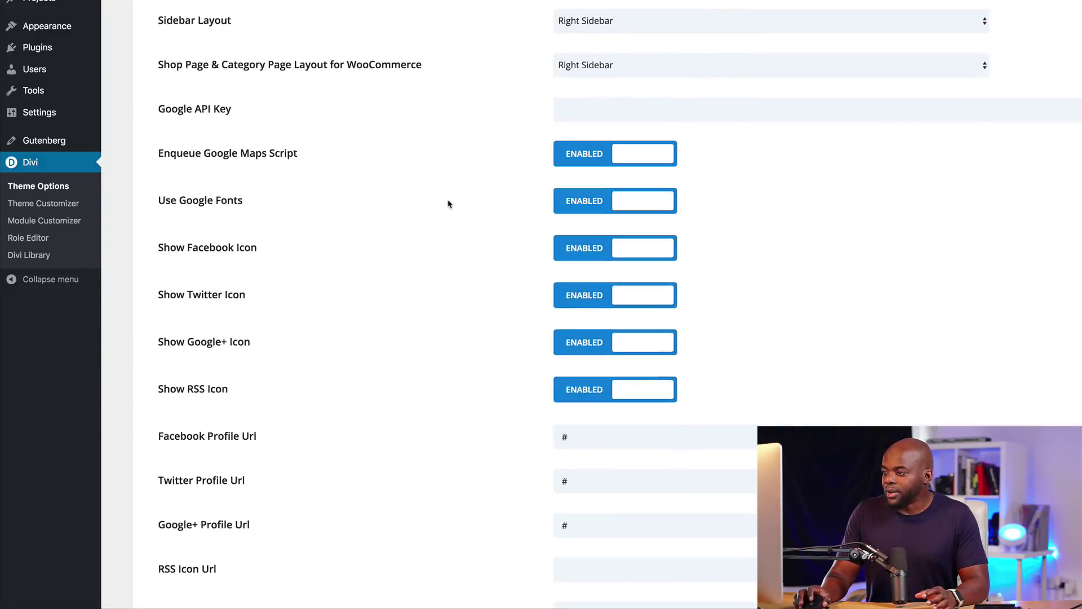
scroll(449, 204, "down", 2)
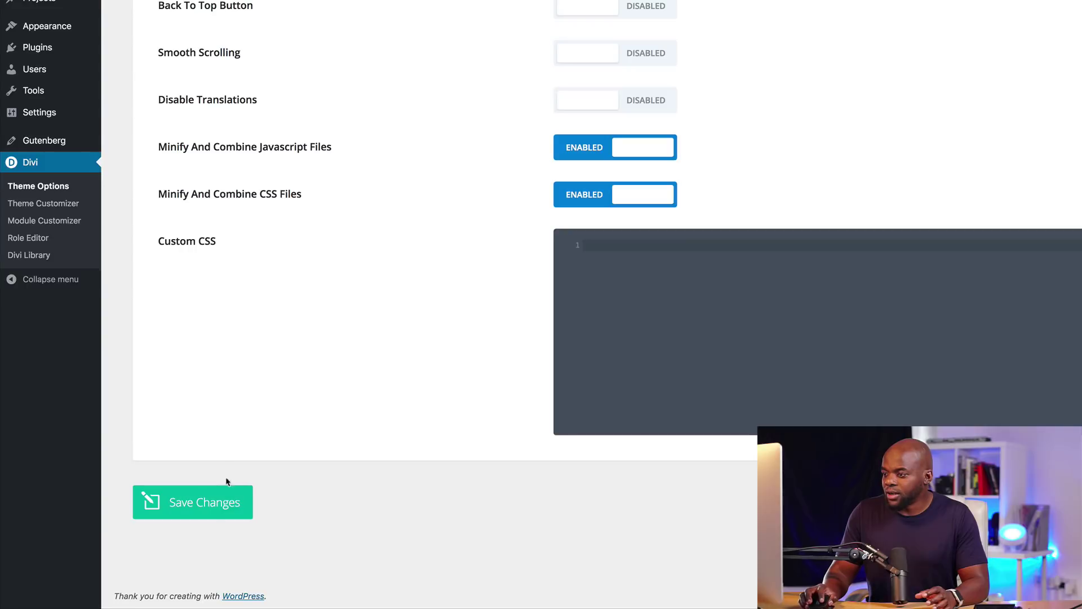
left_click(215, 505)
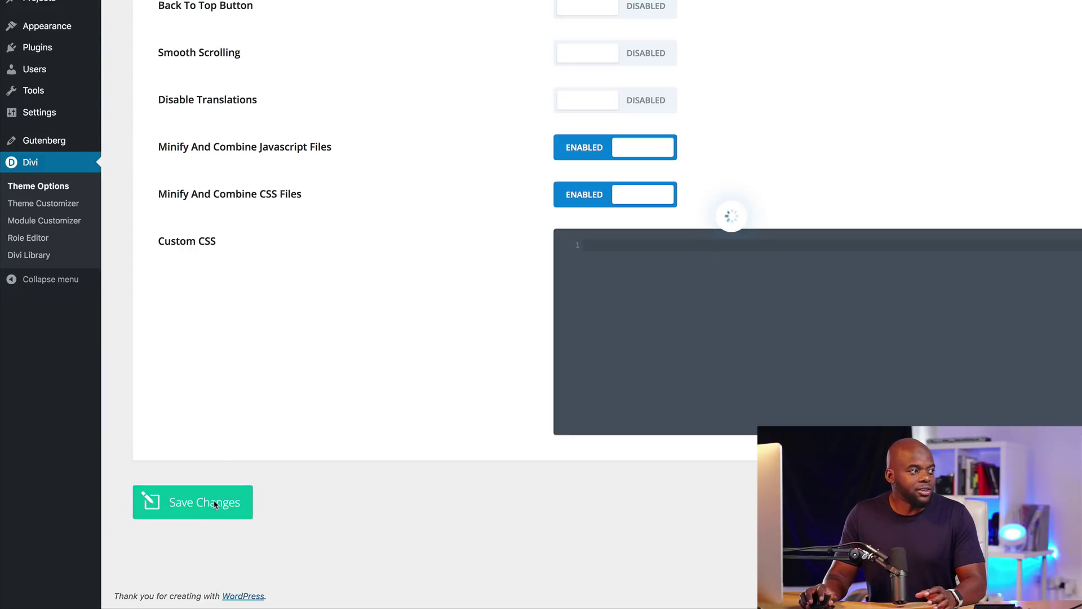
Step: Create a new WordPress page and title it "Colour"
scroll(481, 488, "up", 15)
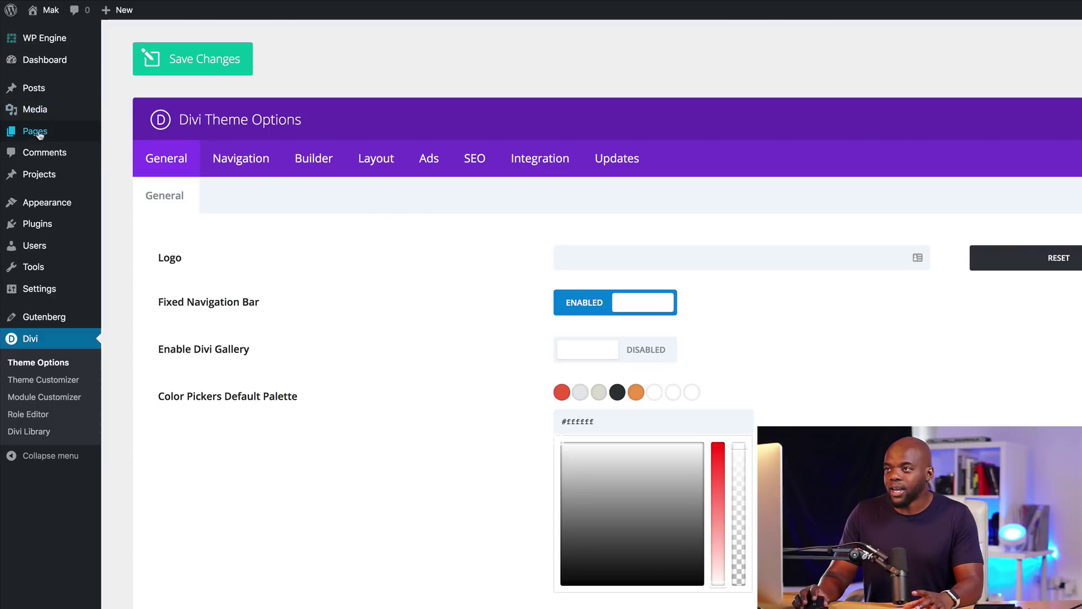
mouse_move(37, 135)
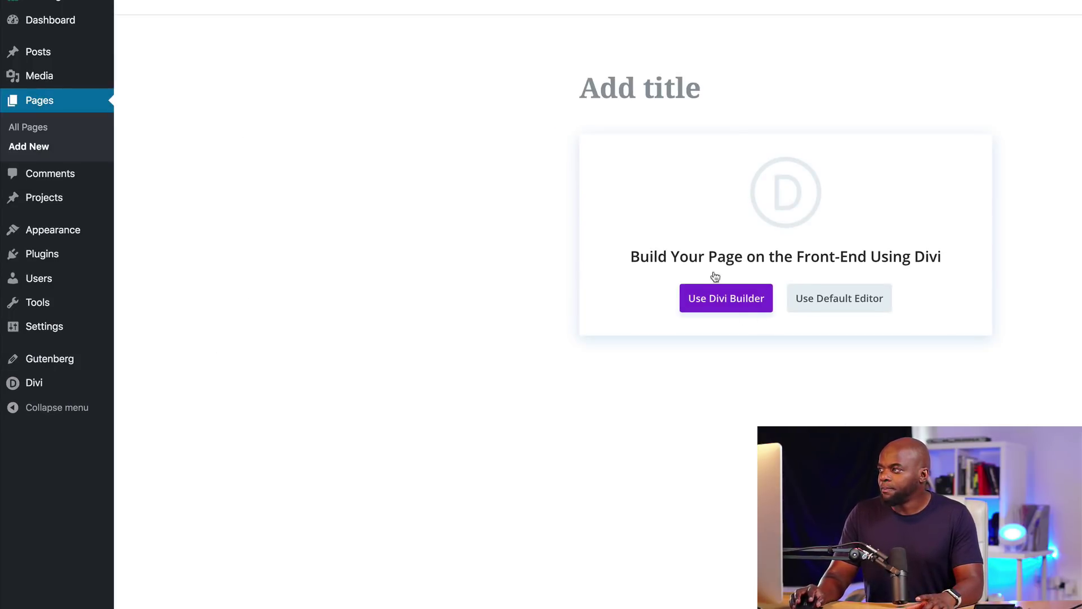
type("Lolour")
key("Home")
key("Delete")
type("C")
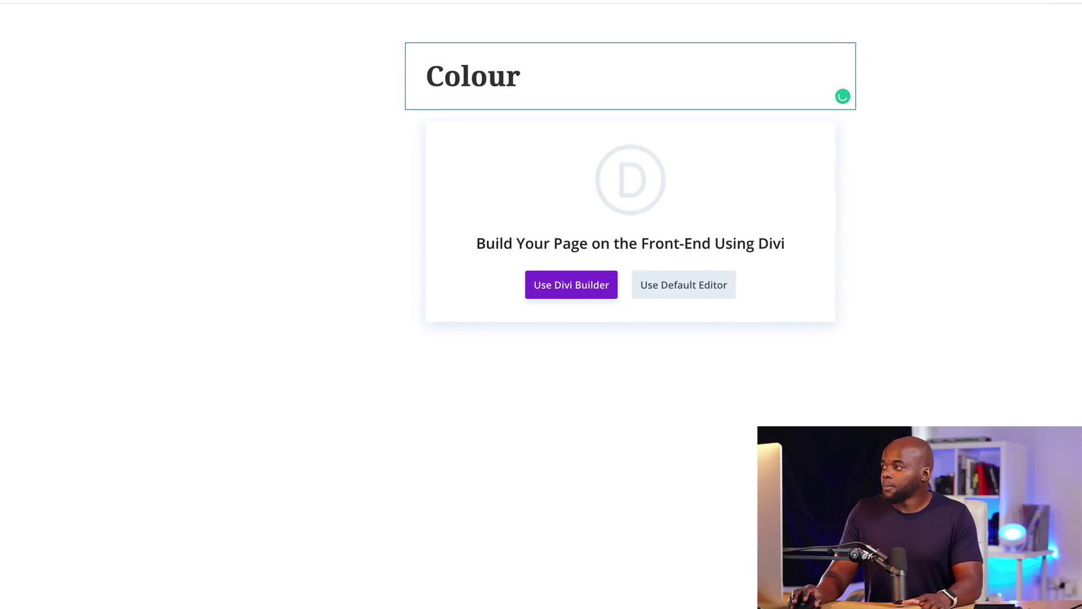
Step: Open the page in the Divi Builder, choose to build from scratch, and dismiss the row chooser
left_click(527, 282)
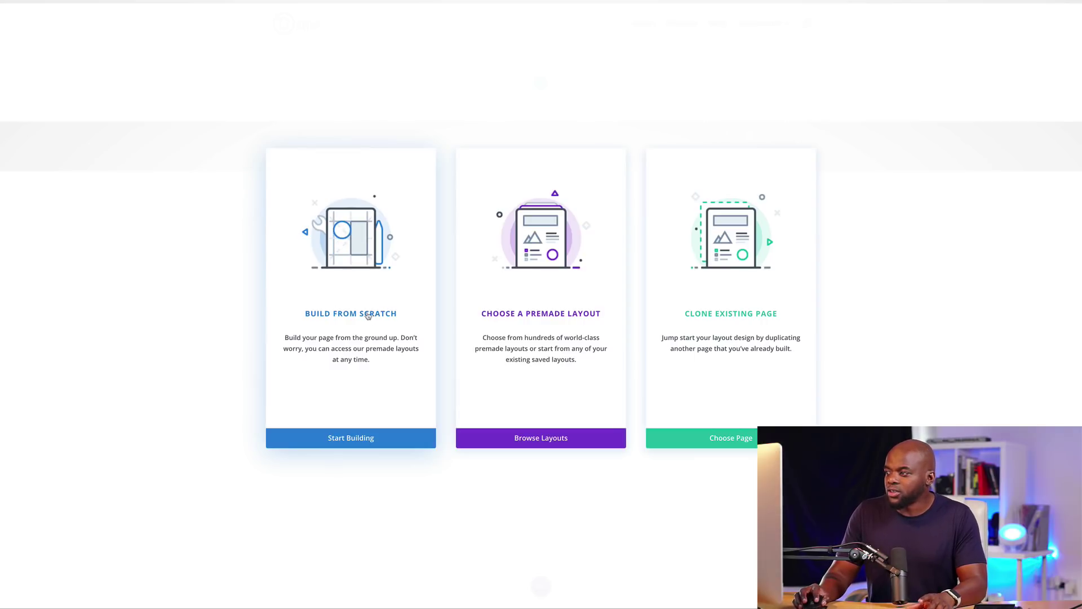
left_click(377, 316)
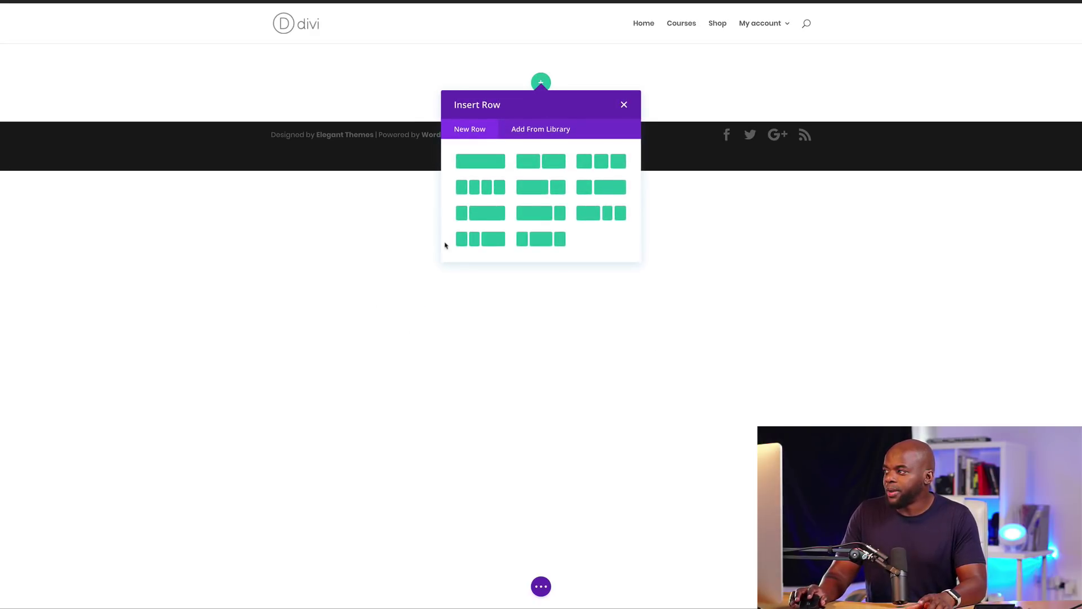
left_click(186, 282)
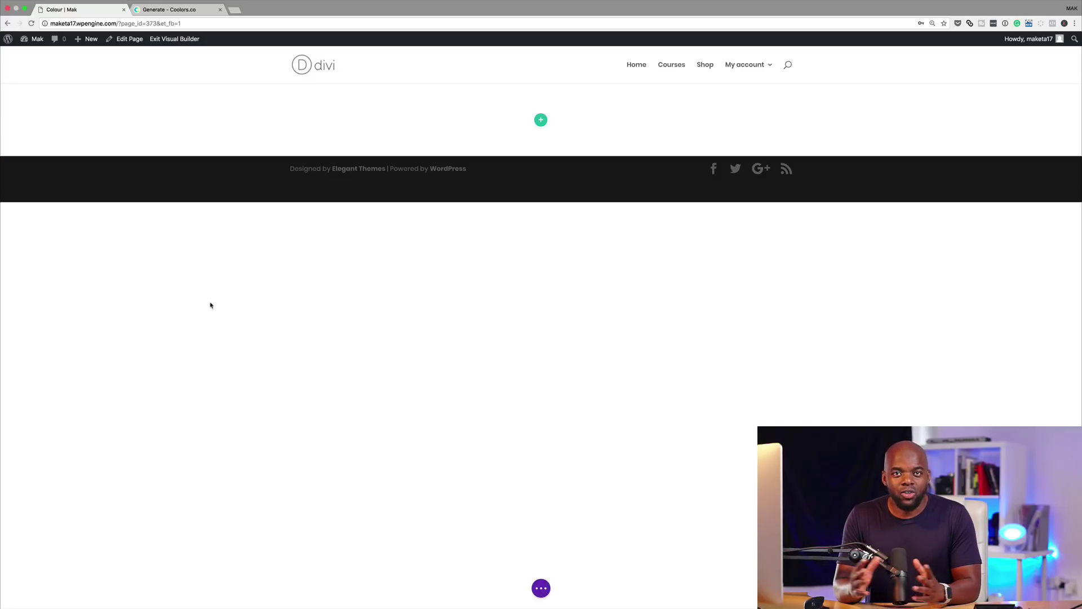
Step: Insert a row with three equal columns and add a Blurb module to its first column
left_click(540, 120)
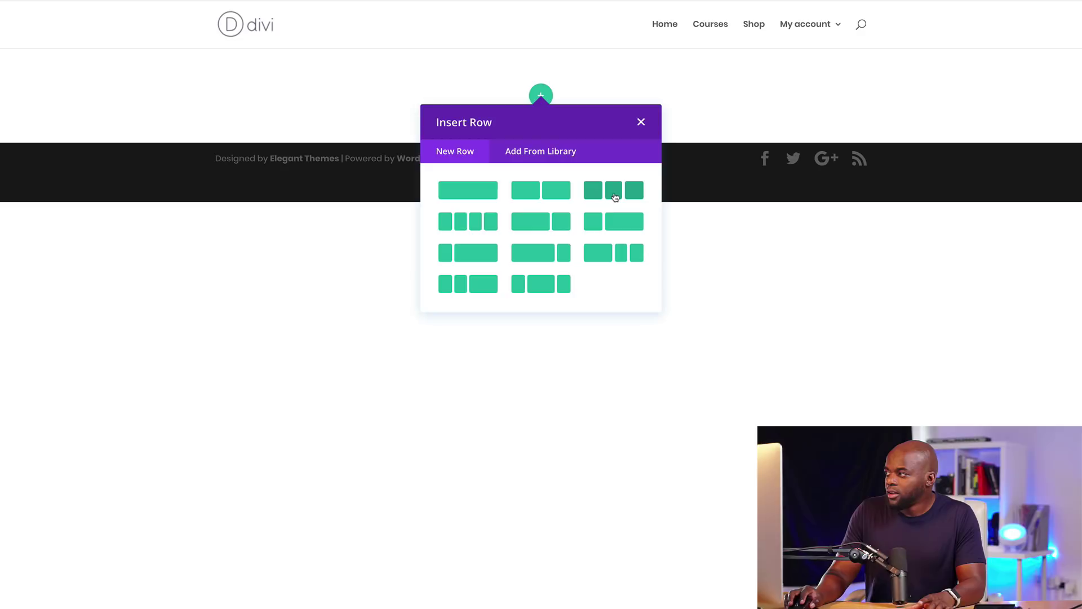
left_click(615, 196)
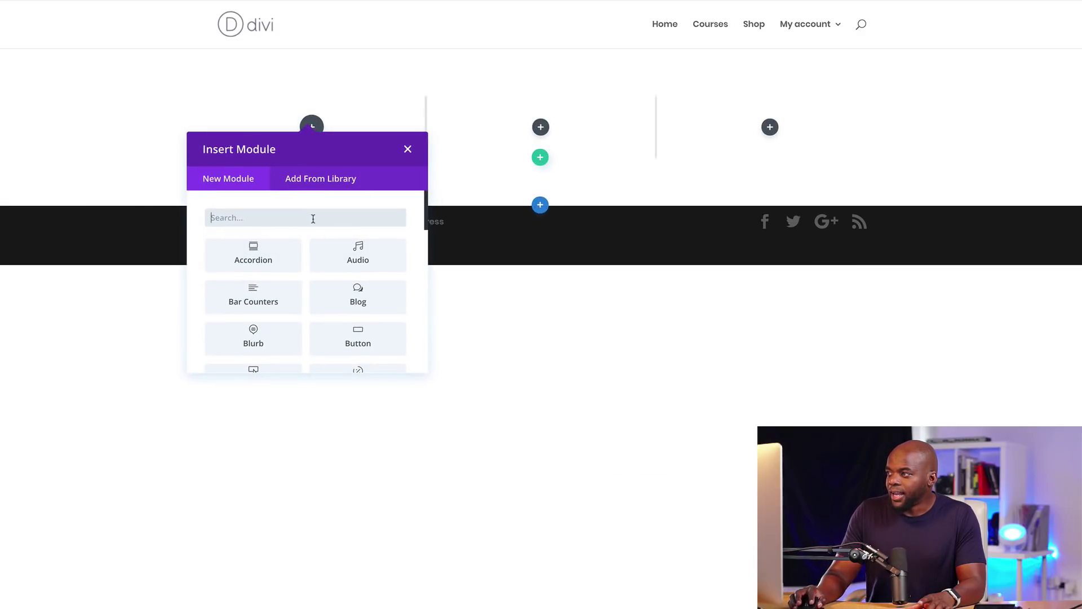
scroll(282, 293, "down", 1)
left_click(253, 298)
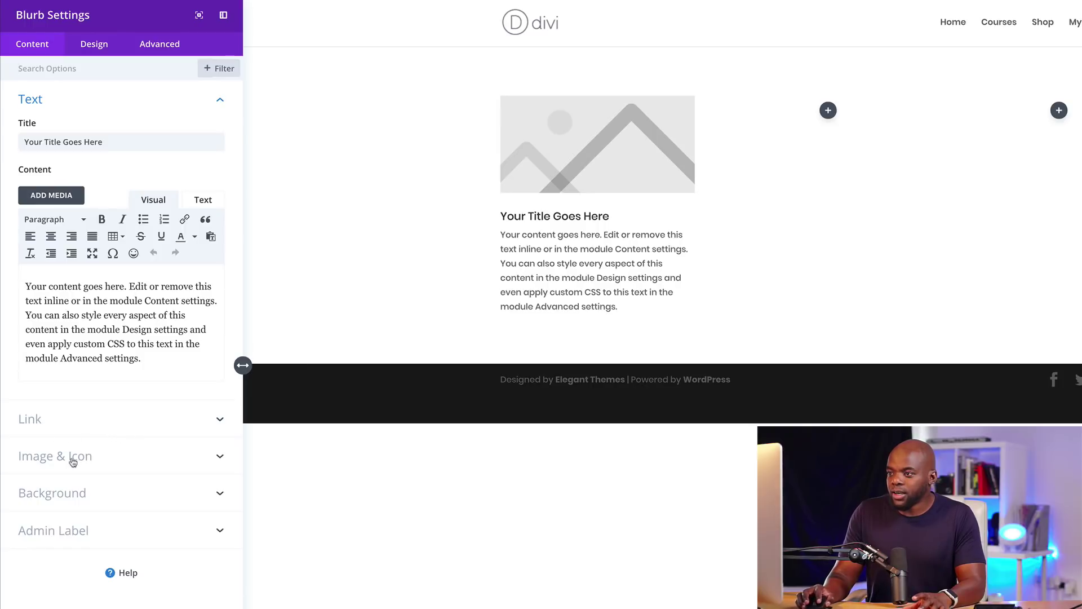
Step: Make the blurb use an icon instead of an image and choose the picture icon
left_click(79, 457)
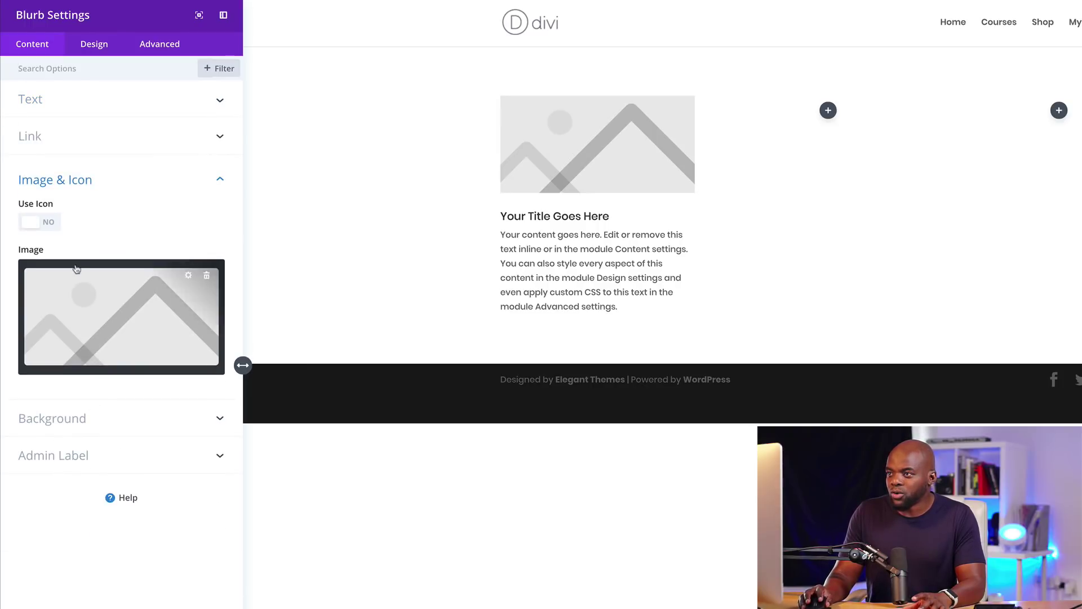
left_click(55, 224)
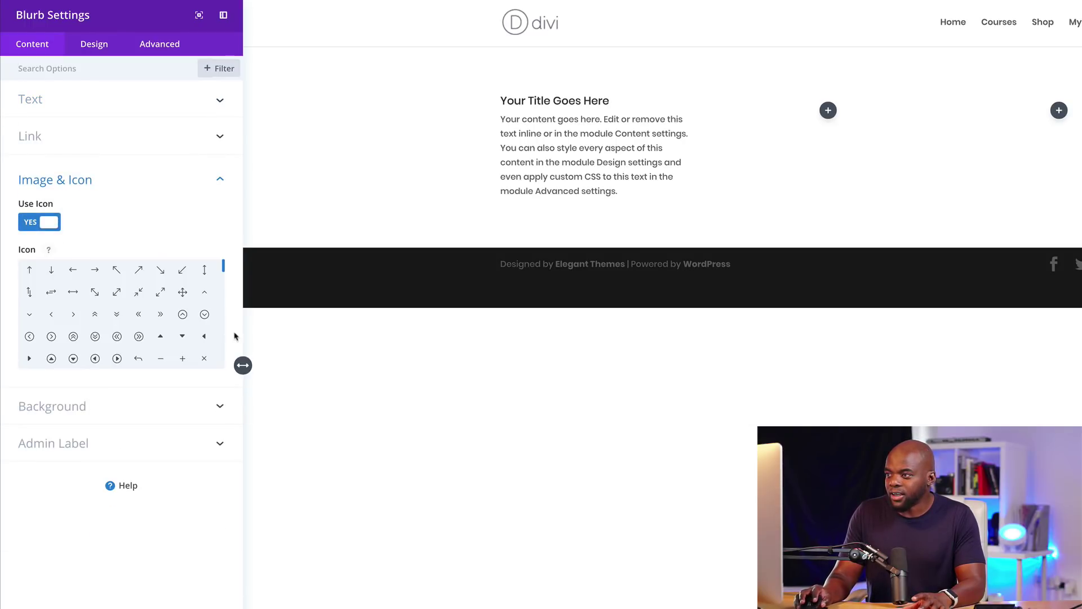
left_click_drag(223, 273, 225, 293)
left_click(29, 322)
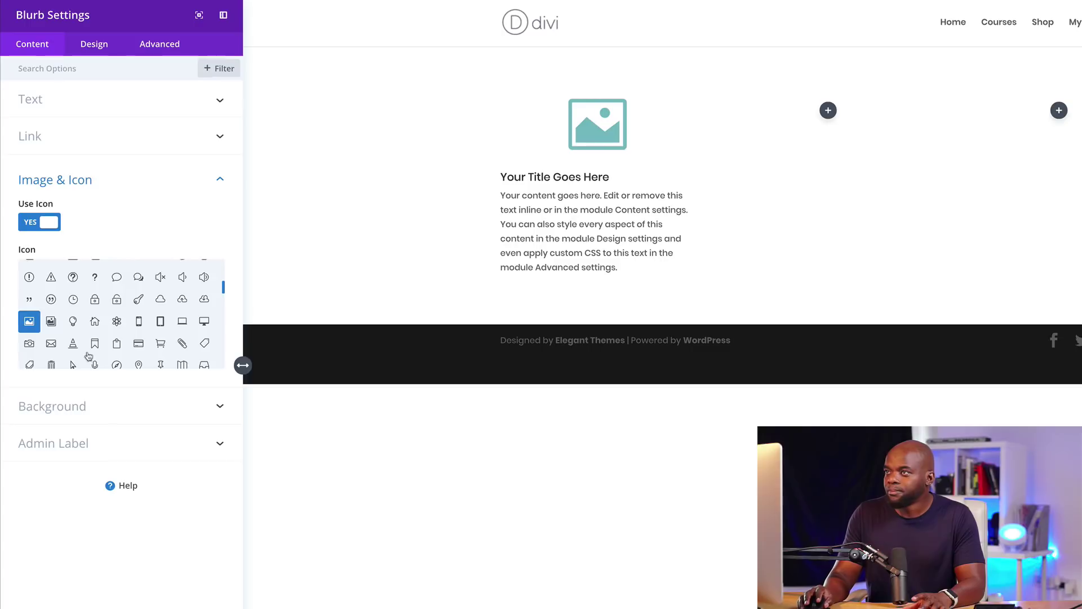
Step: Place the blurb's icon in a circle and set the circle color to the palette's dark #313638
left_click(103, 51)
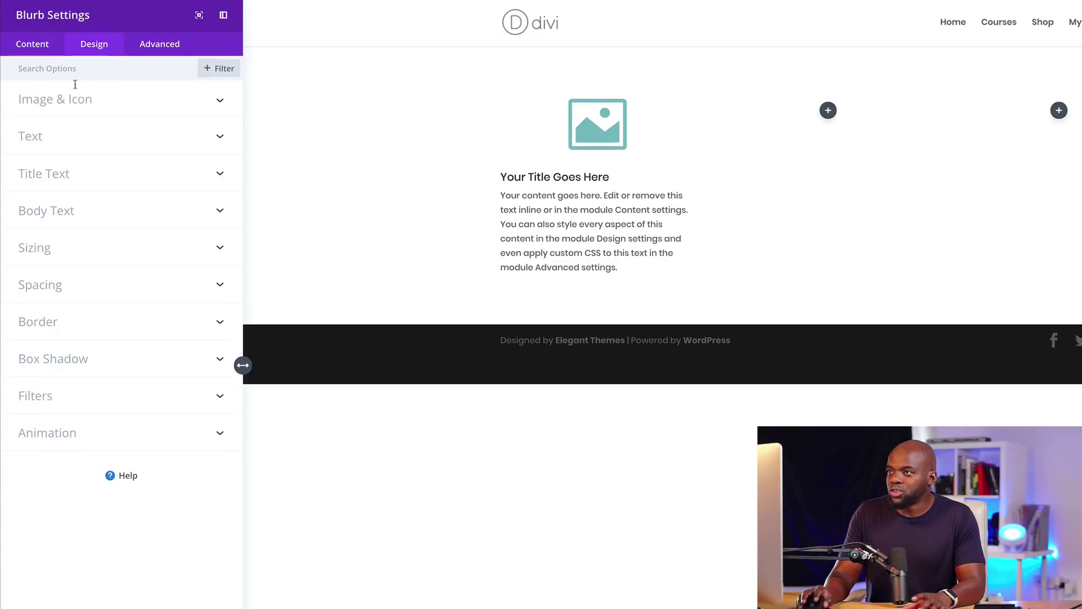
left_click(73, 100)
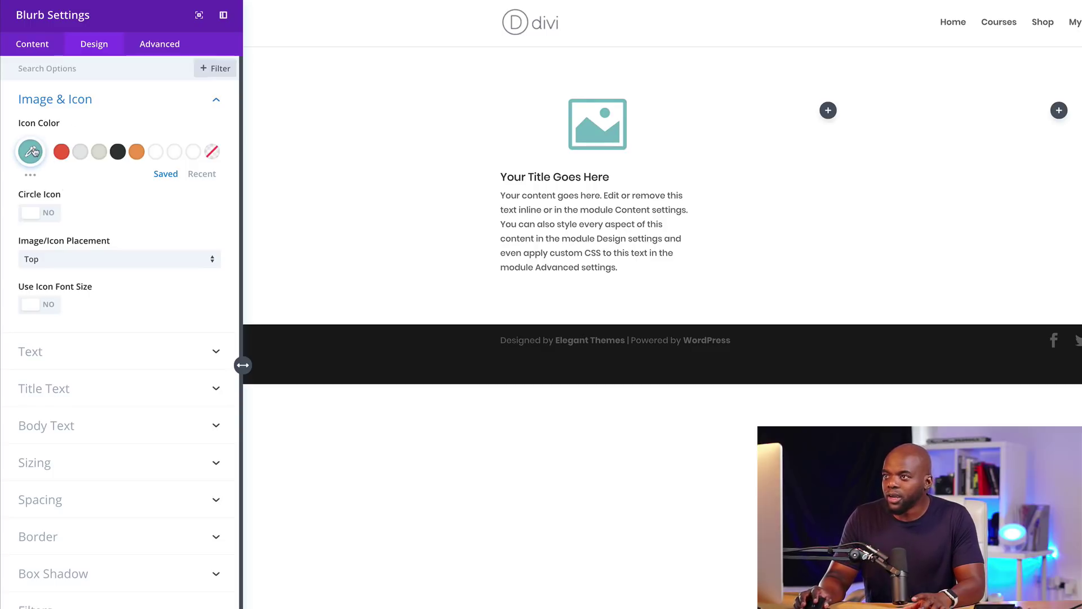
left_click(50, 214)
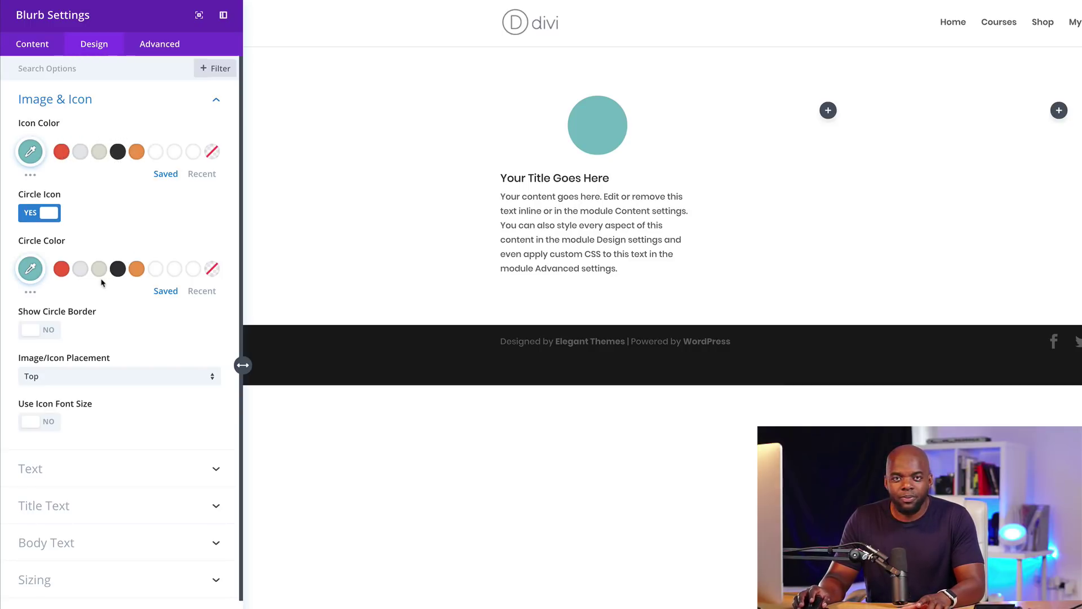
left_click(118, 272)
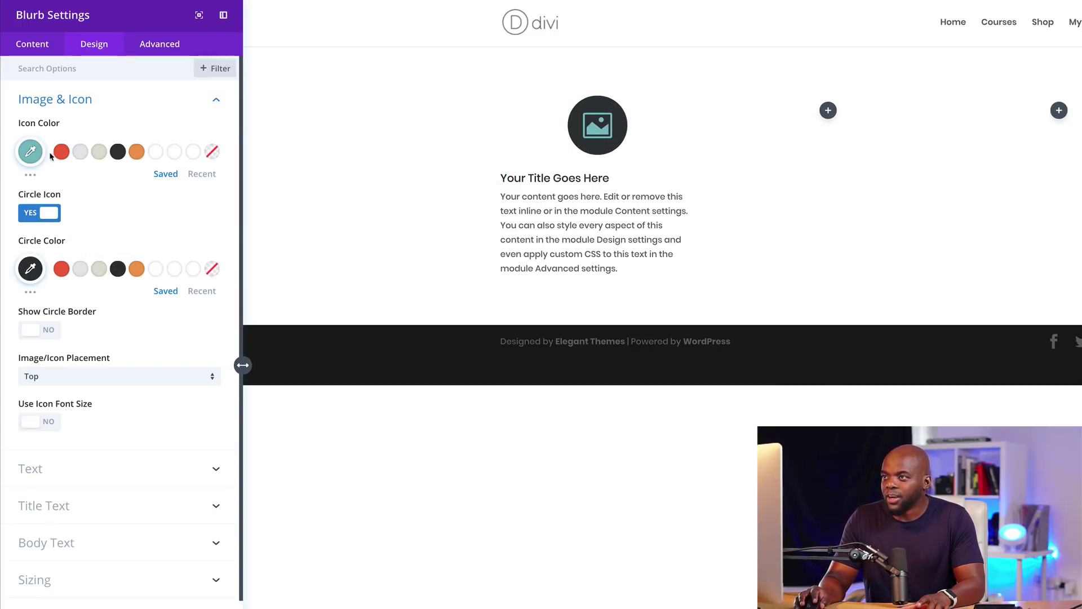
Step: Set the blurb's icon color to the palette's red #f06543 and its icon font size to 40px
left_click(135, 155)
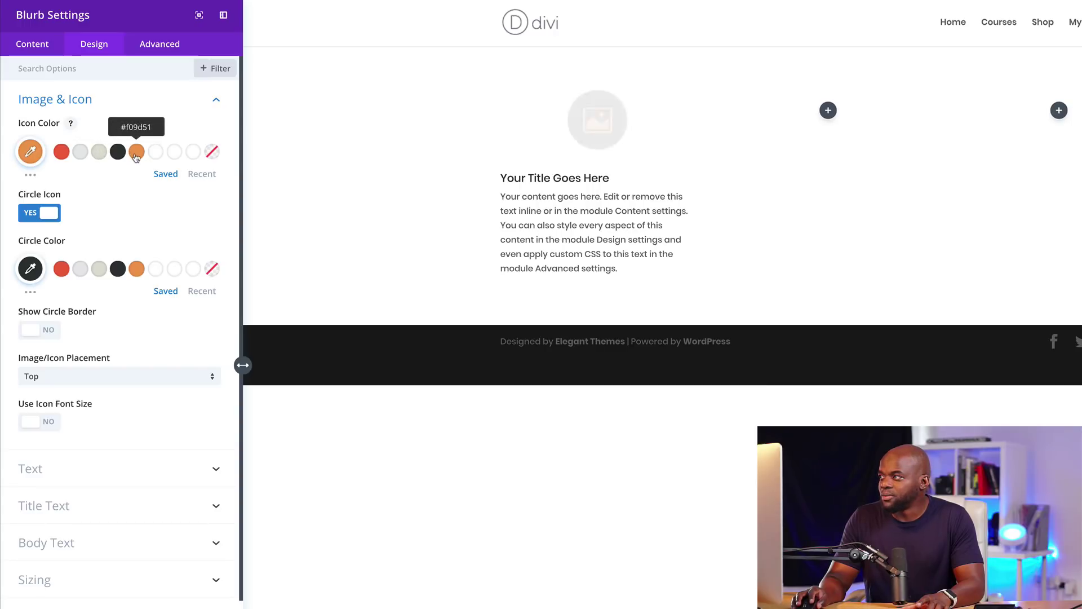
left_click(63, 157)
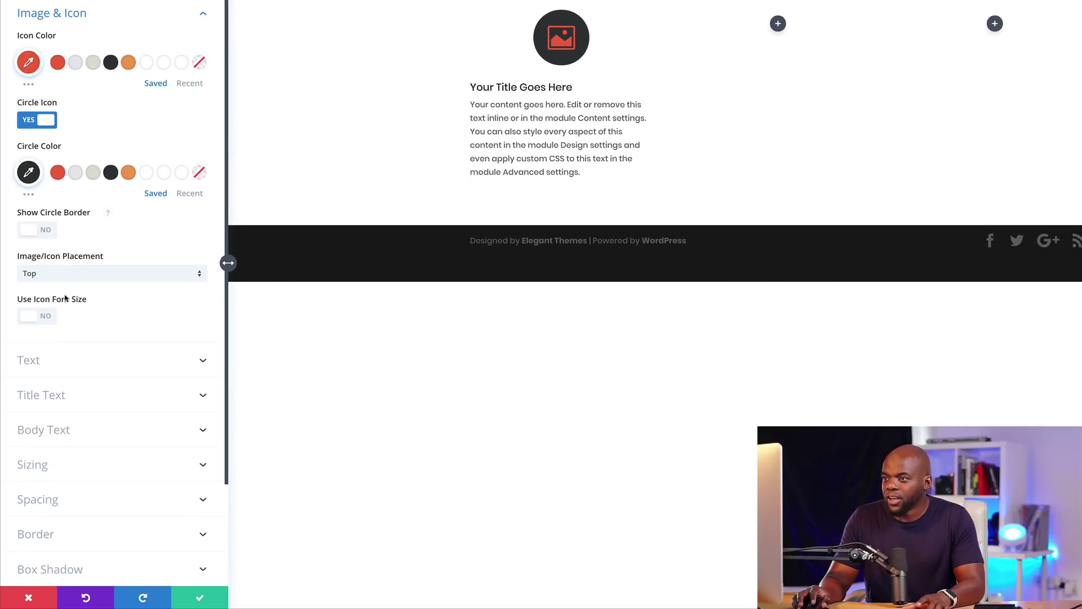
left_click(48, 319)
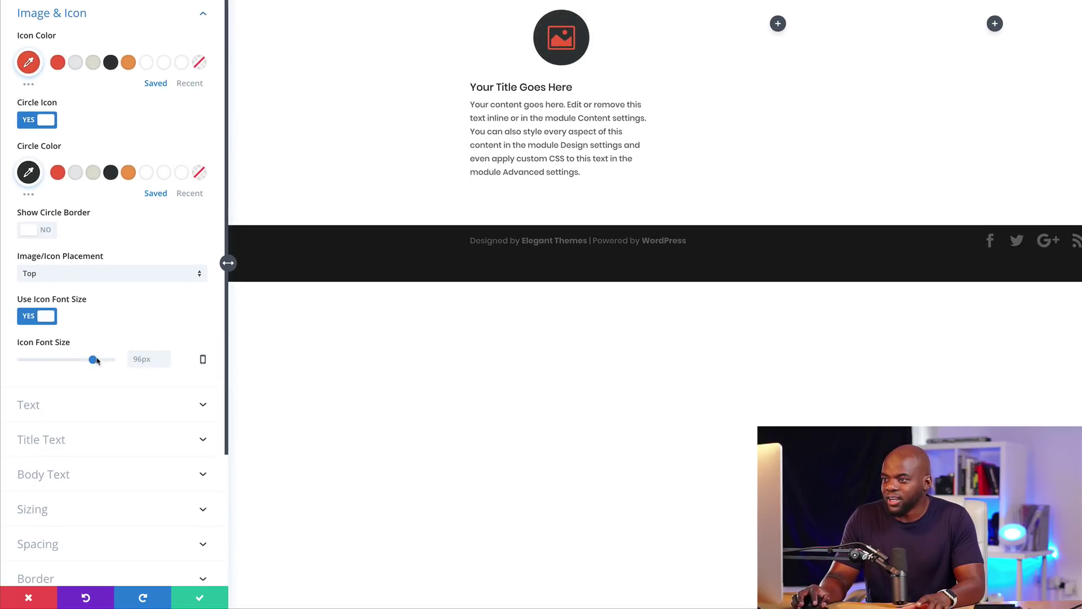
left_click_drag(90, 363, 57, 362)
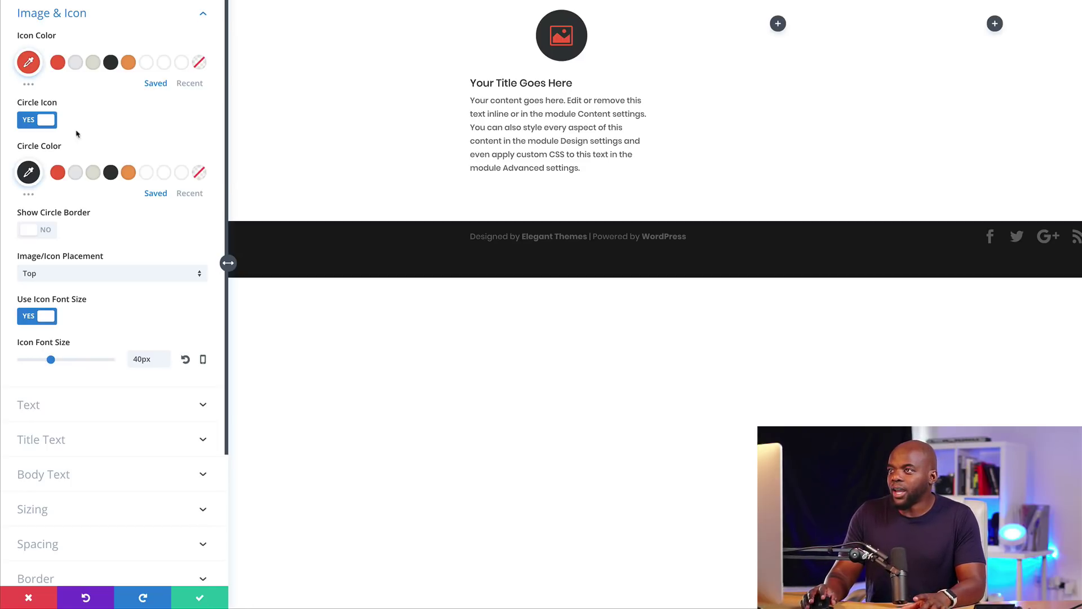
Step: Set the blurb's title text color to the palette's dark #313638
left_click(36, 401)
left_click(52, 272)
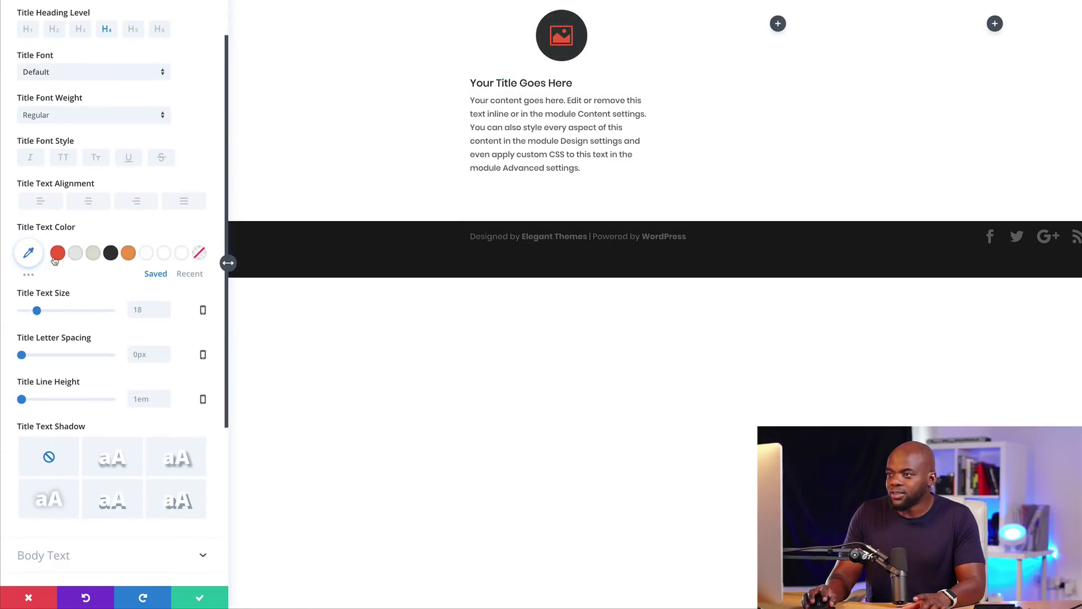
left_click(111, 252)
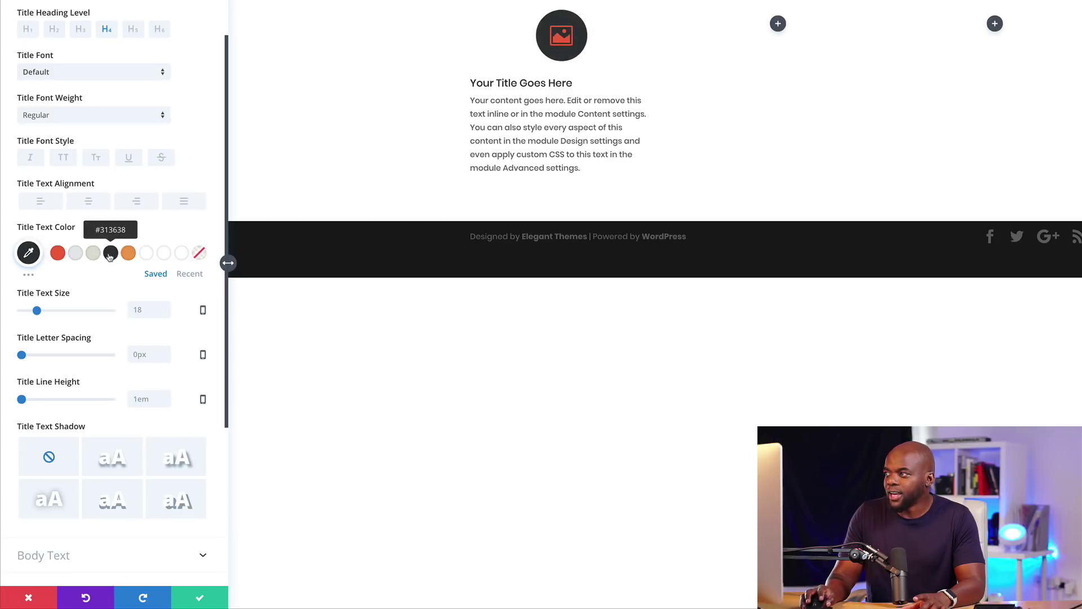
Step: Try palette shades on the blurb's body text and settle on the grey #8f8f8f
scroll(109, 416, "down", 2)
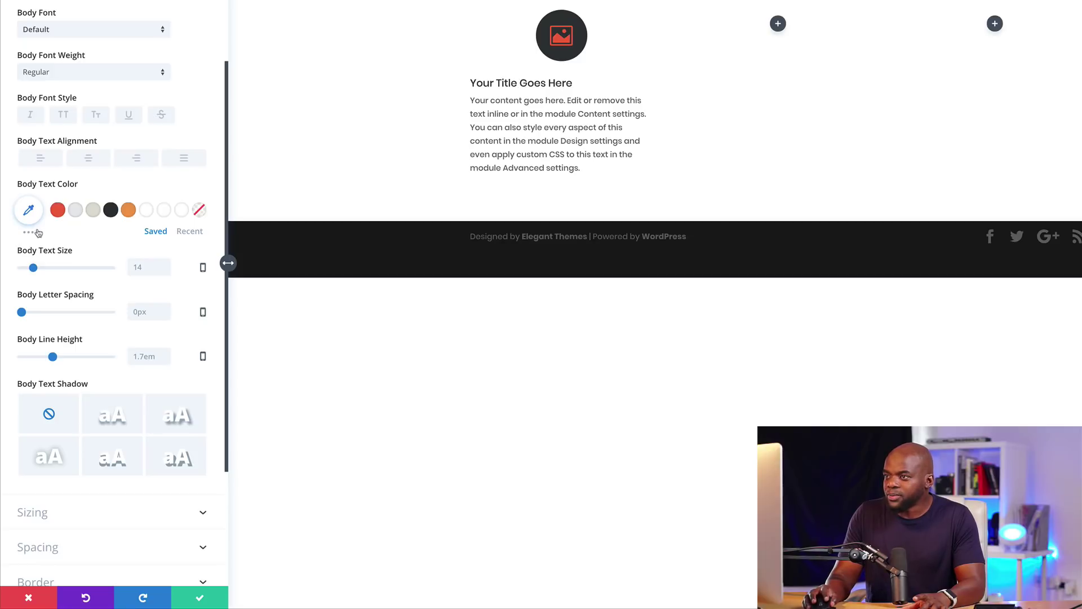
left_click(94, 211)
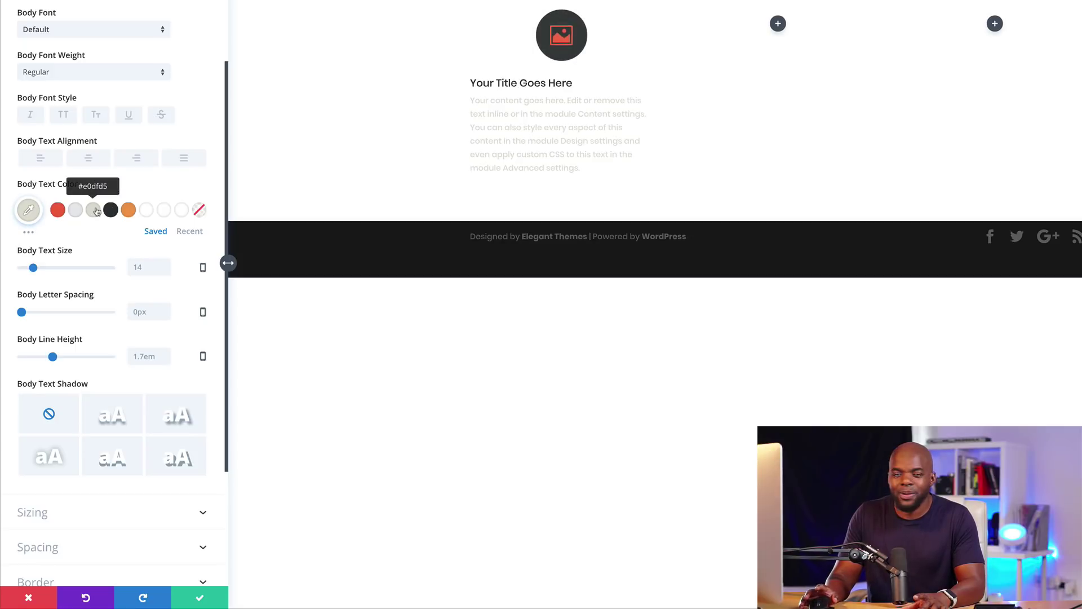
left_click(29, 233)
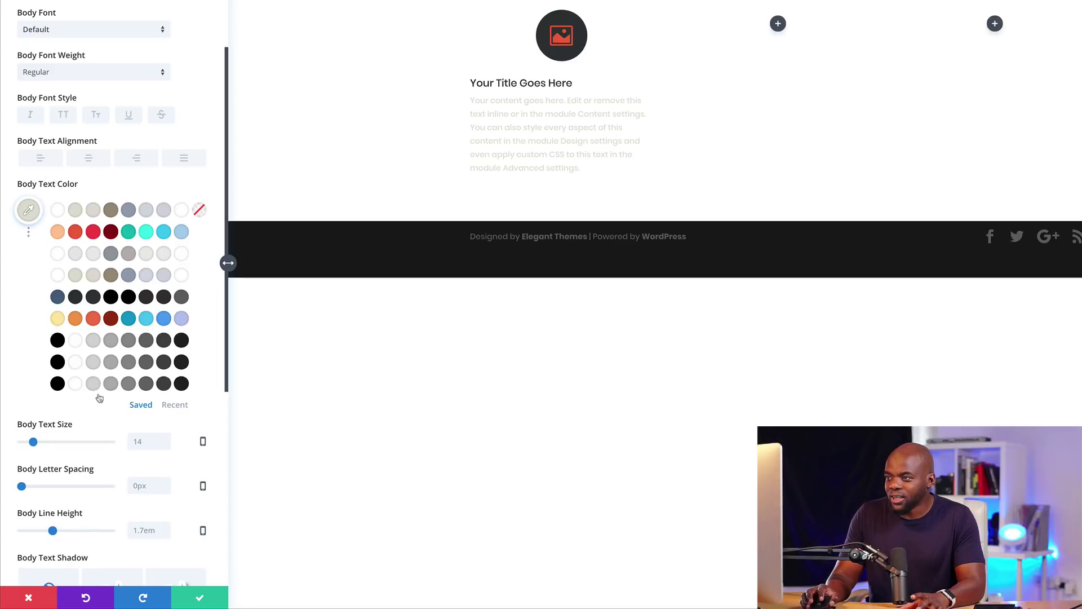
left_click(164, 383)
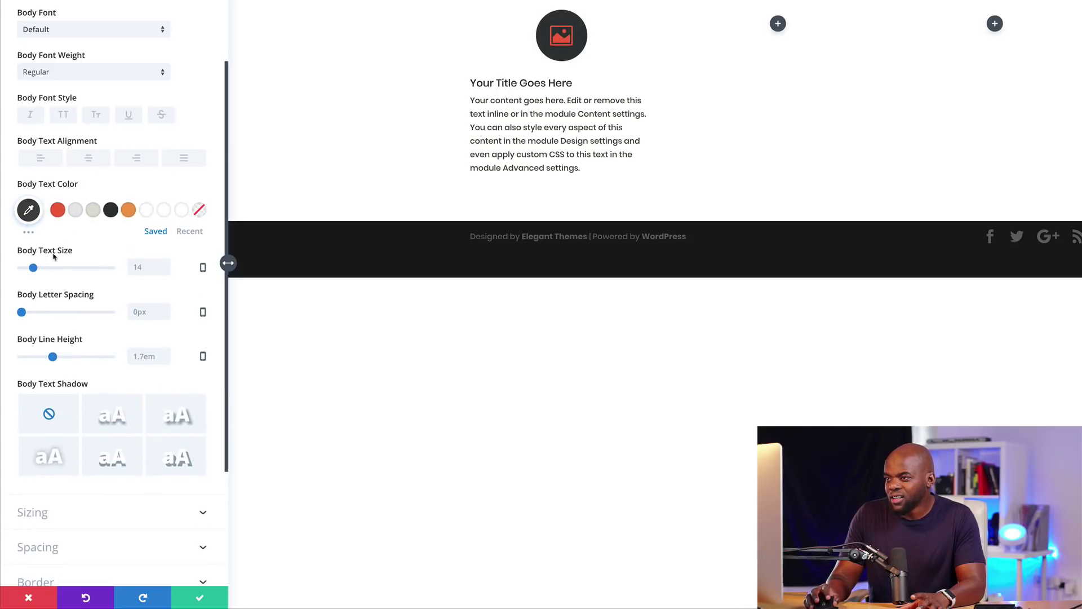
left_click(30, 233)
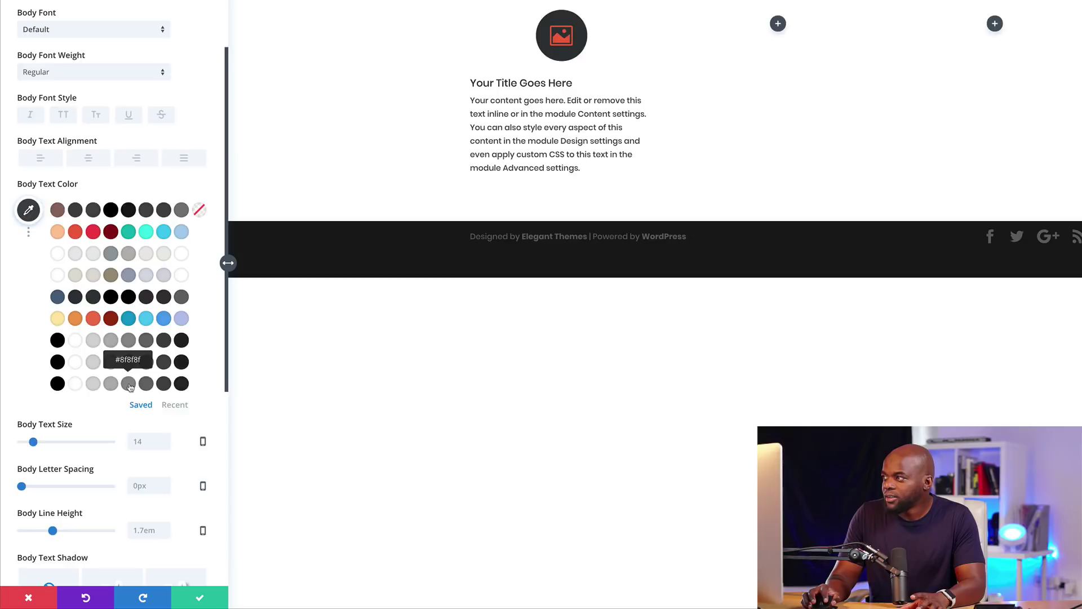
left_click(129, 386)
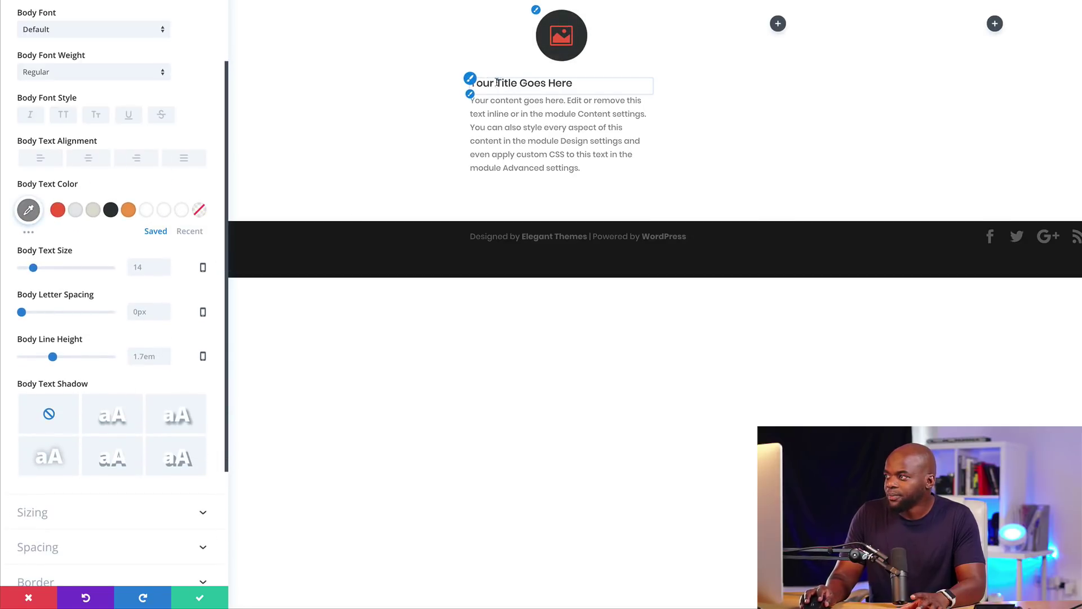
Step: Change the blurb's title text color to the red shade #f0424b from the expanded palette
left_click(472, 79)
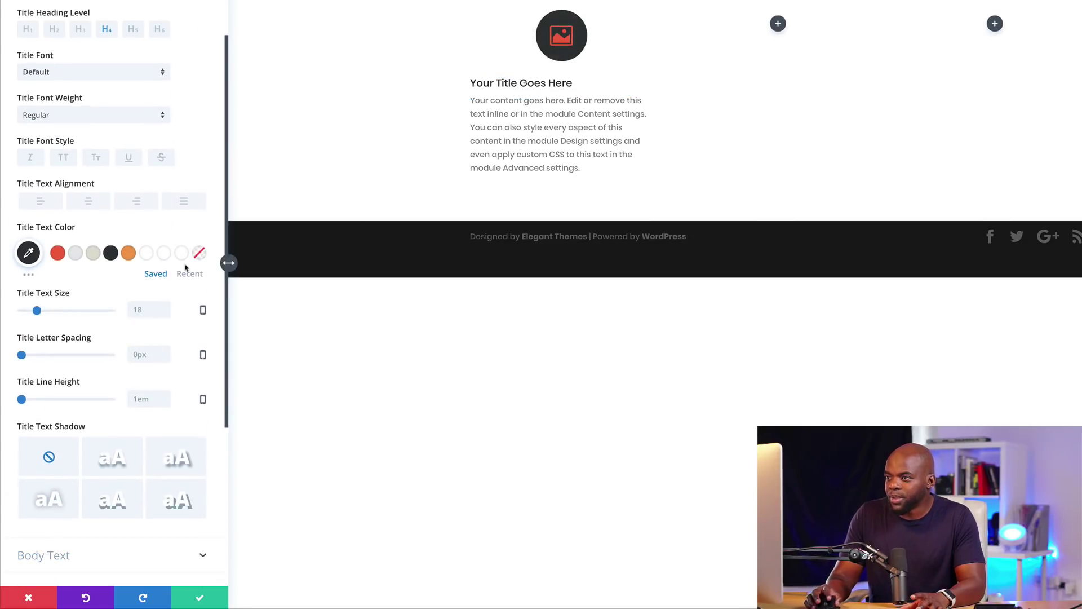
left_click(58, 254)
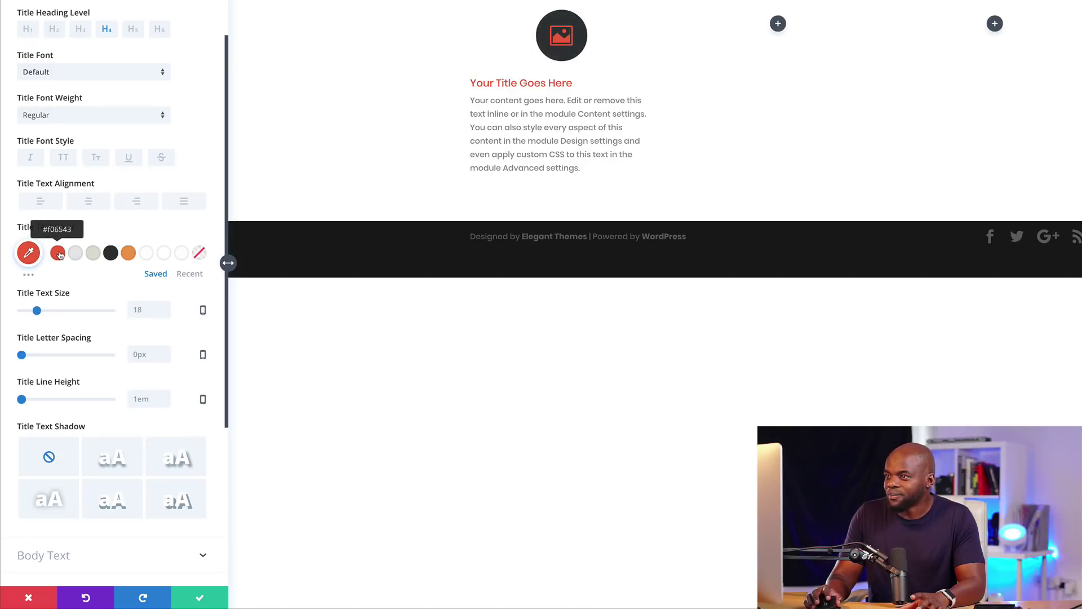
left_click(28, 277)
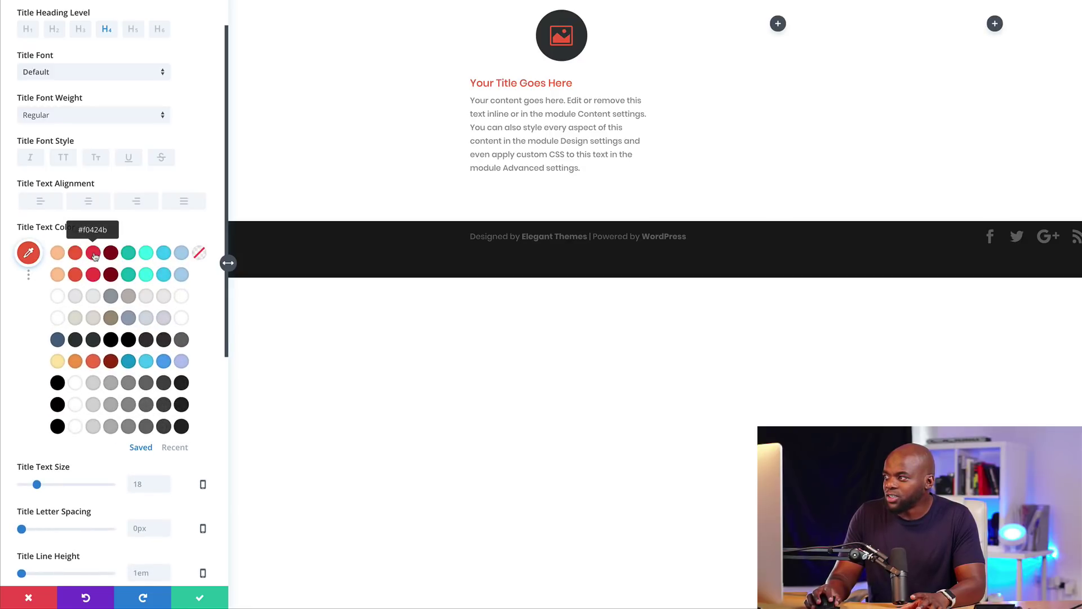
left_click(93, 252)
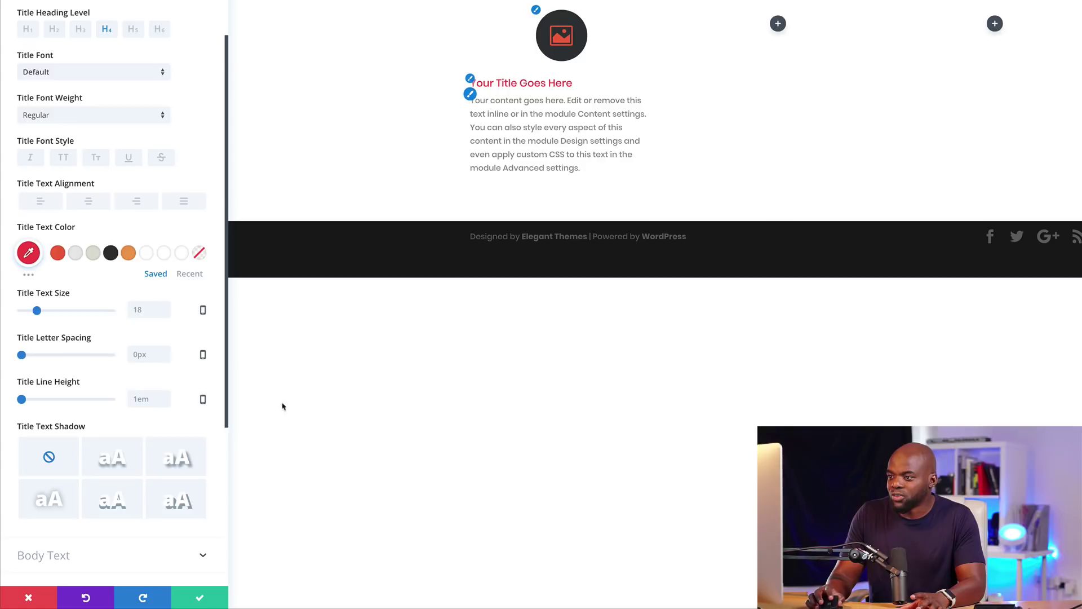
Step: Center the blurb's text orientation and save the module settings
scroll(138, 479, "down", 5)
scroll(138, 478, "up", 4)
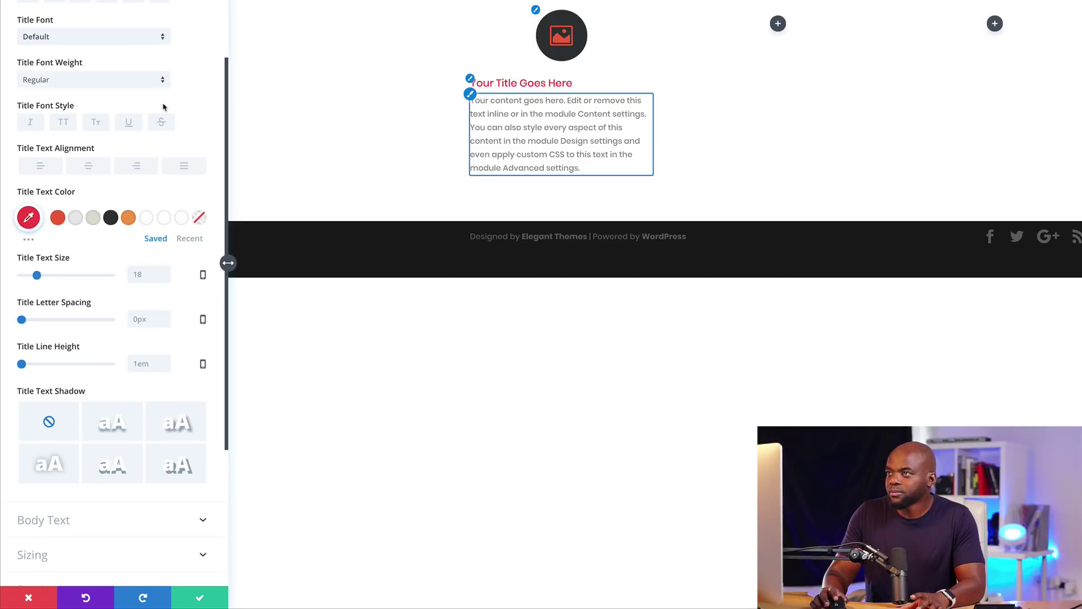
scroll(169, 121, "up", 3)
left_click(44, 49)
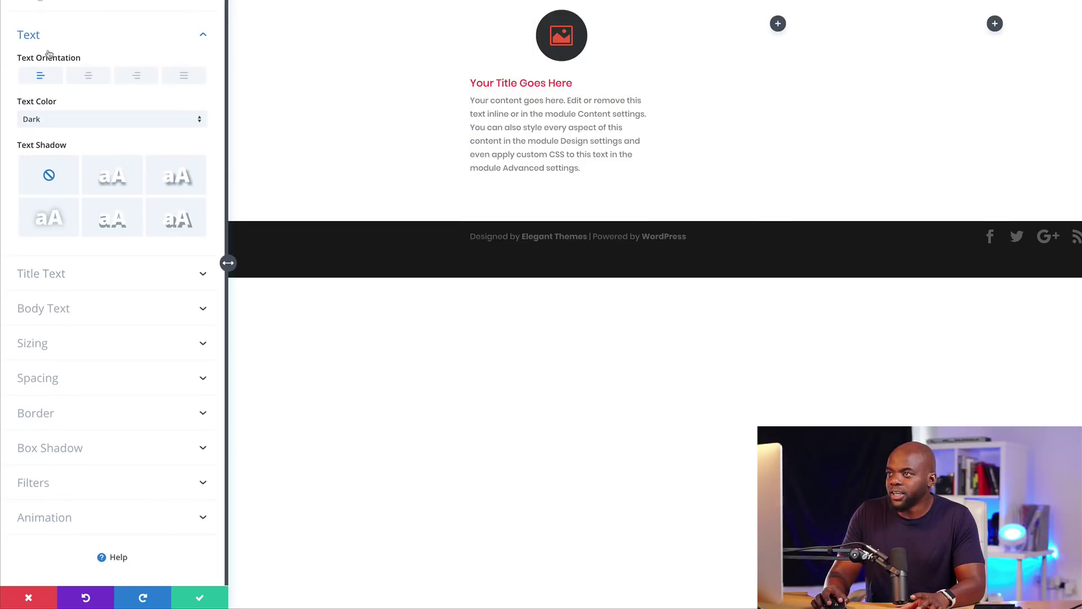
left_click(95, 79)
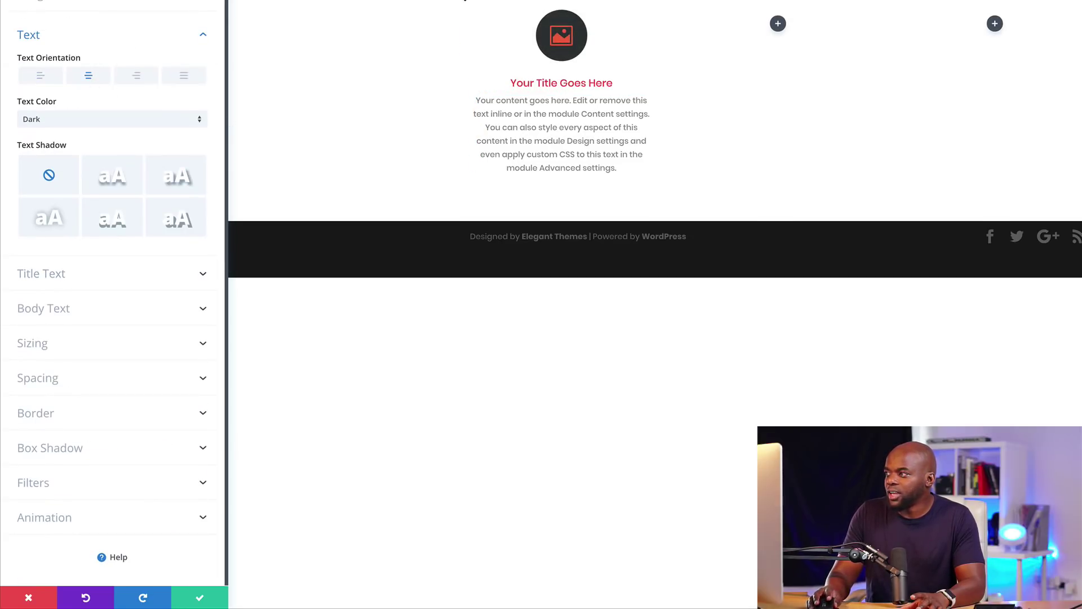
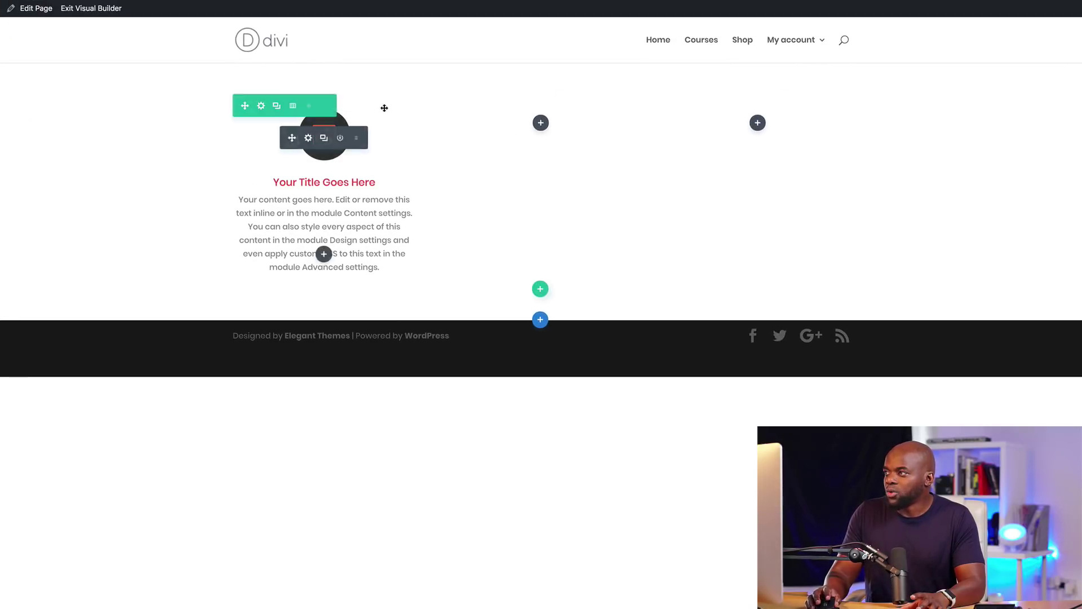
Step: Duplicate the styled blurb twice and move the copies into the row's second and third columns
left_click(325, 139)
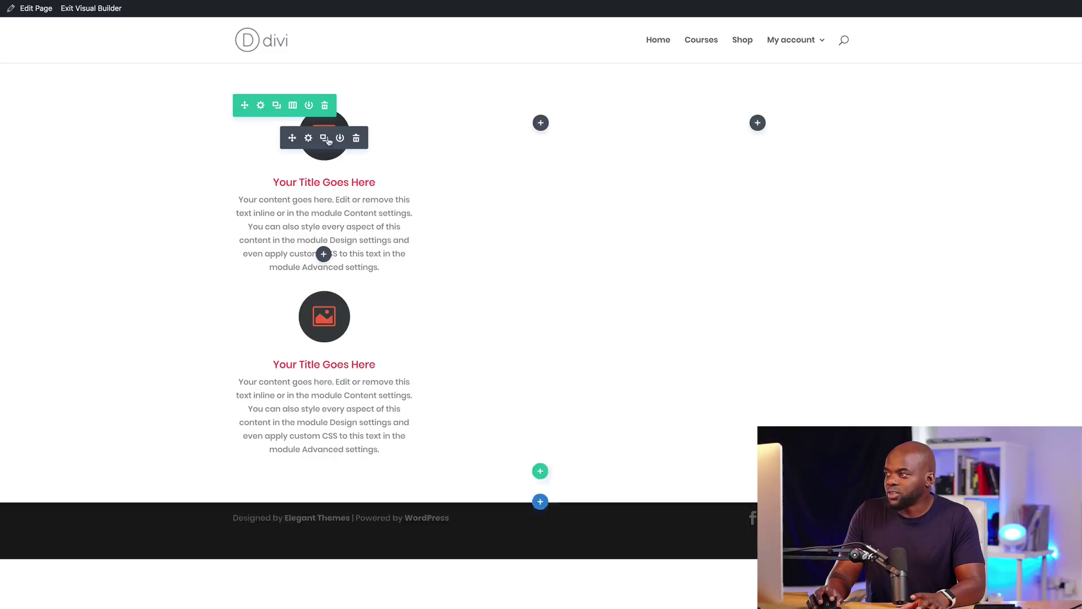
left_click(325, 138)
left_click_drag(290, 319, 757, 121)
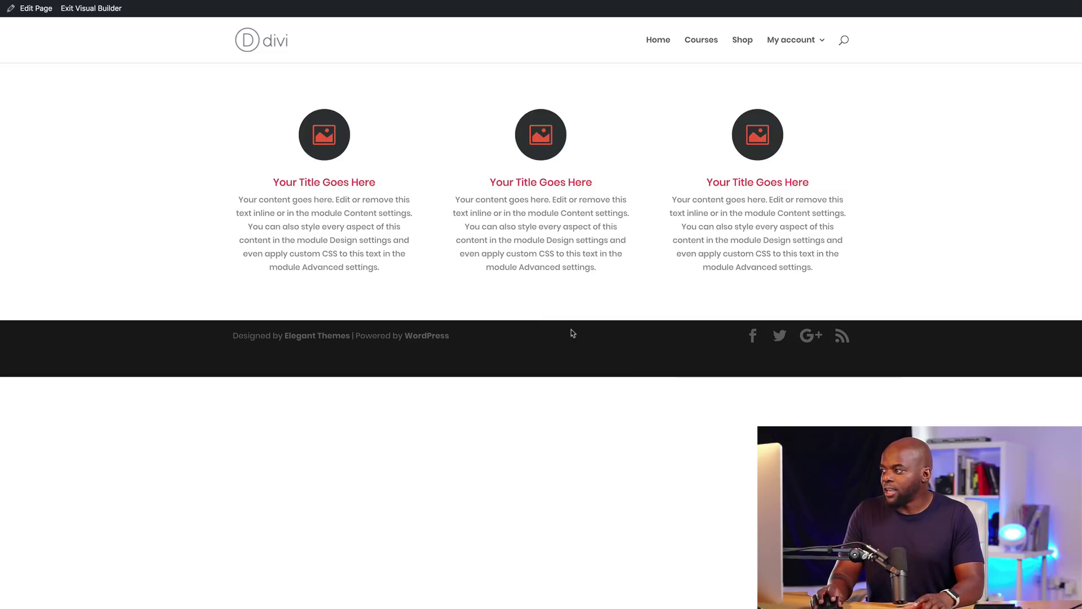
Step: Add a regular section below the blurbs with a row of two equal columns
left_click(540, 319)
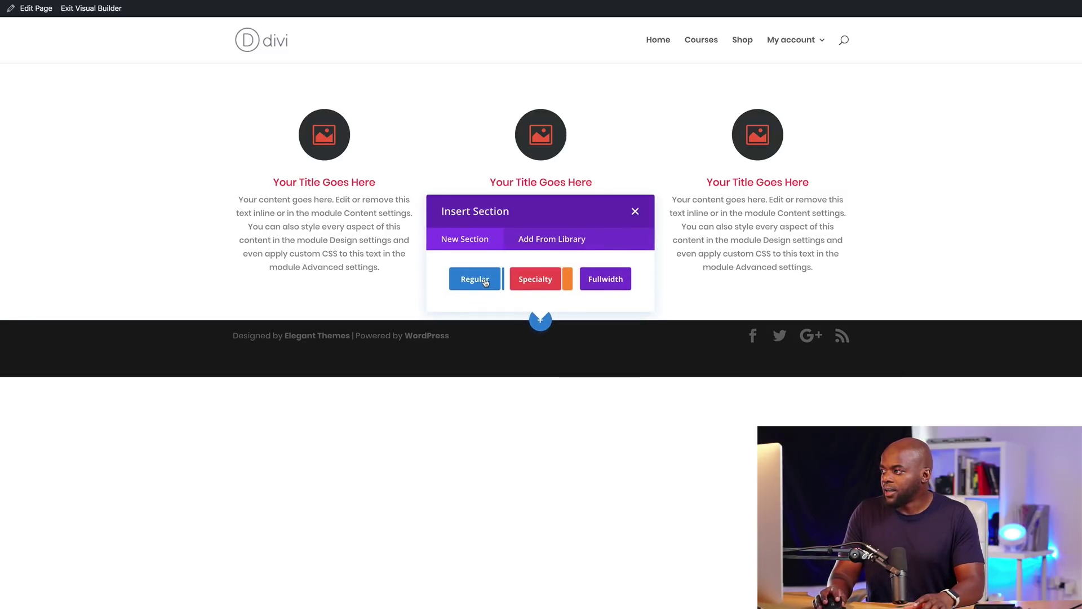
left_click(485, 281)
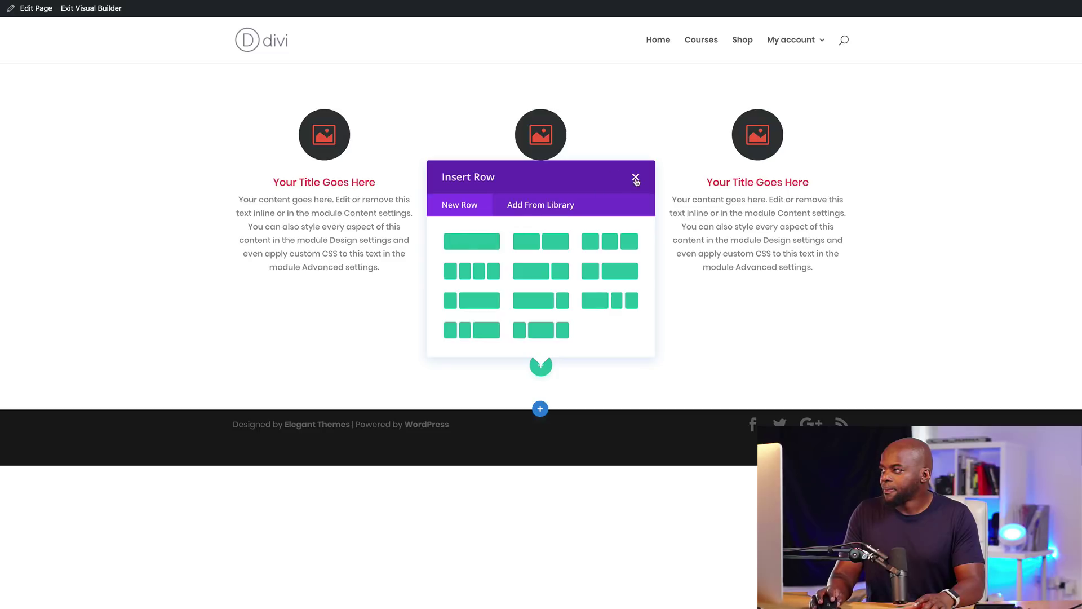
left_click(549, 241)
Step: Find the Call To Action module with "call", add it to the new row's first column, and save it
left_click(332, 215)
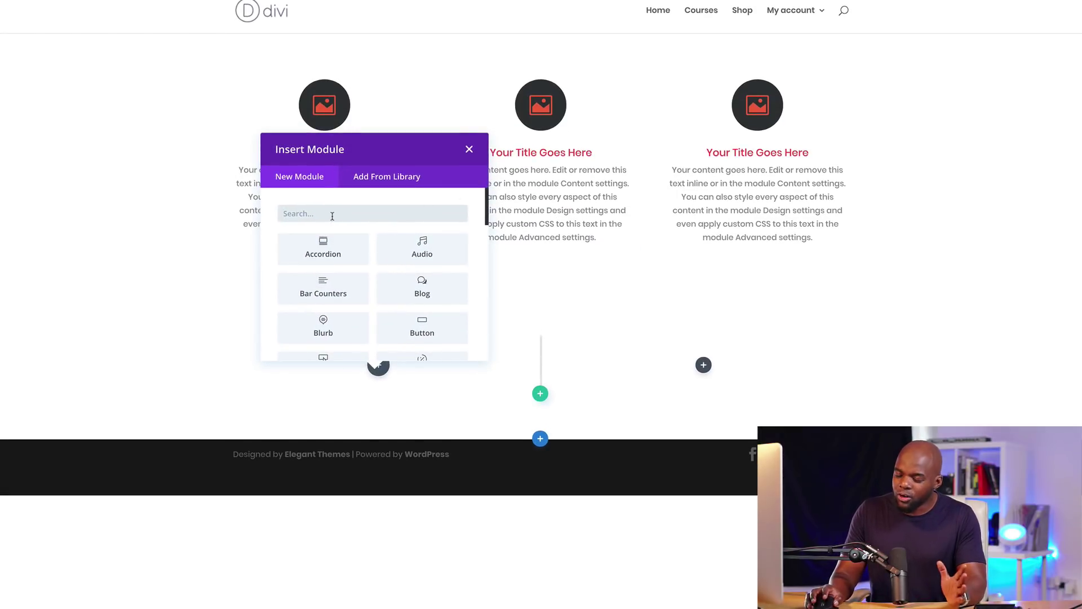
type("call")
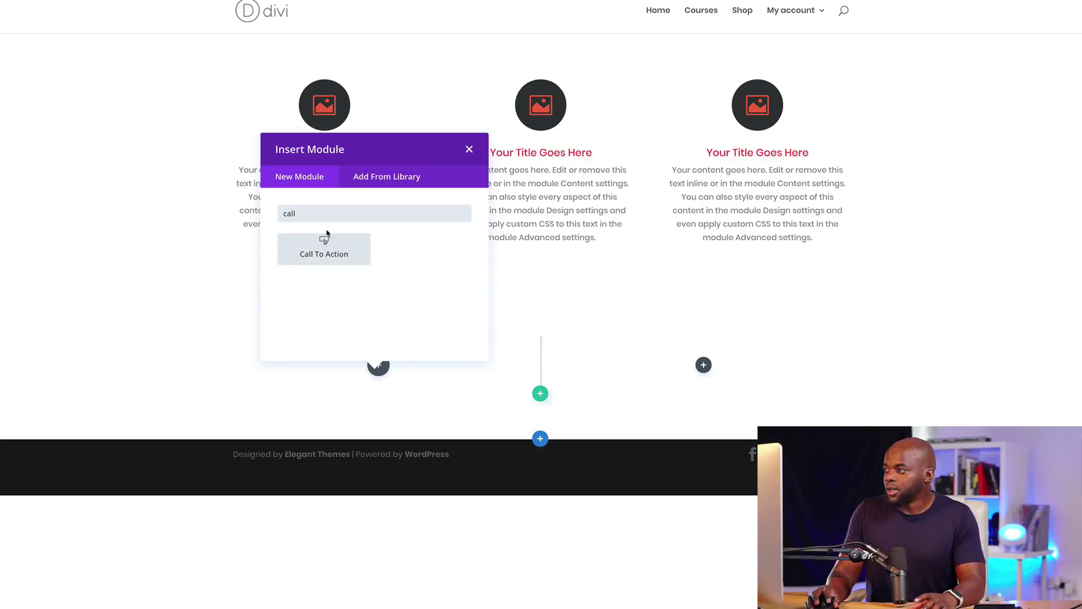
left_click(326, 237)
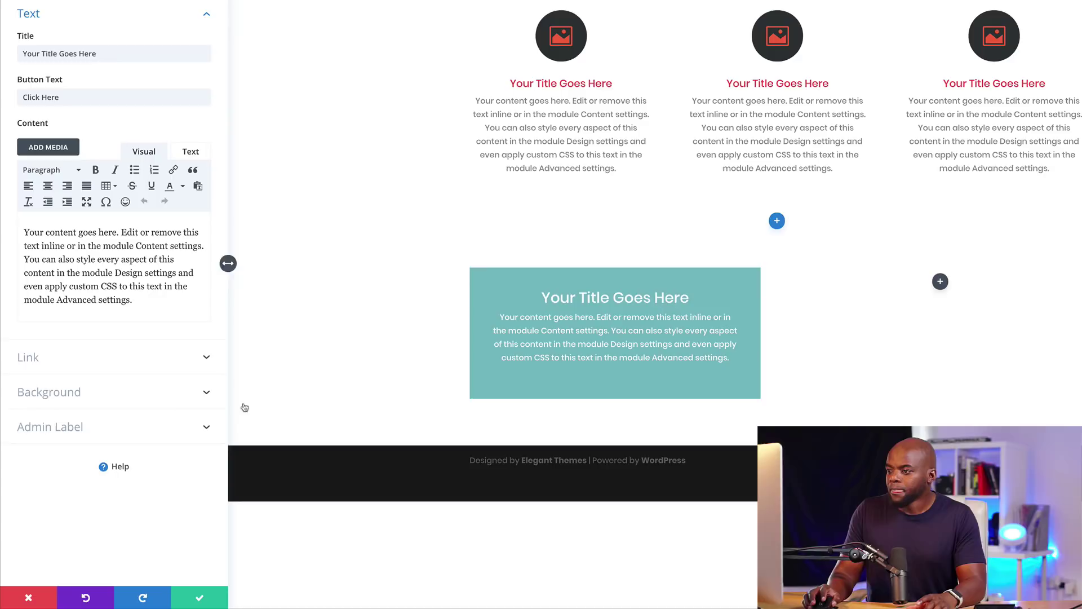
left_click(199, 599)
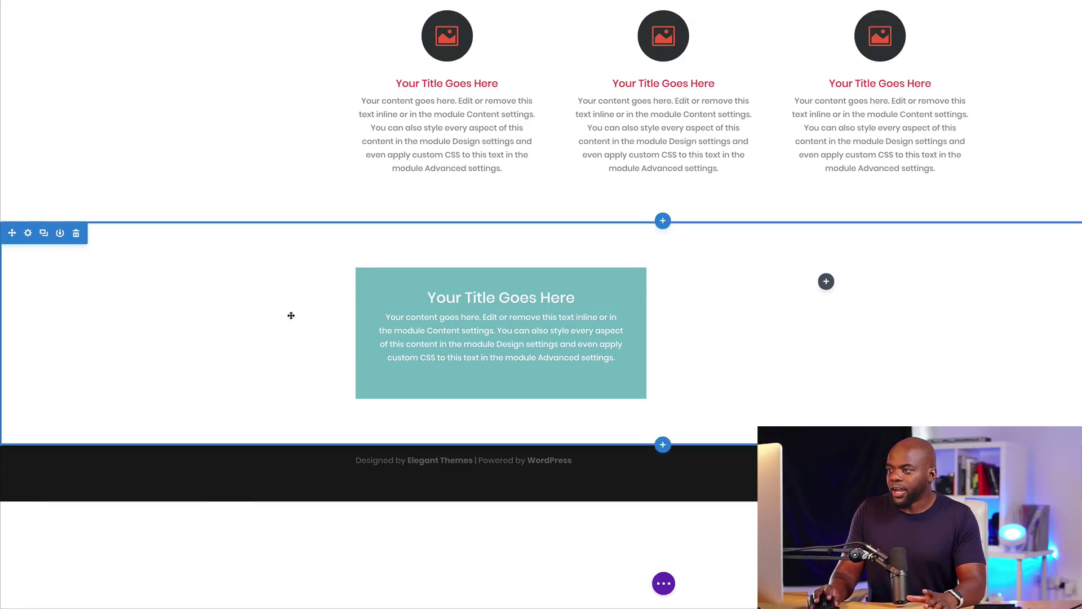
Step: Move the call-to-action section above the blurbs section and start adding a background image to it
left_click_drag(12, 233, 62, 73)
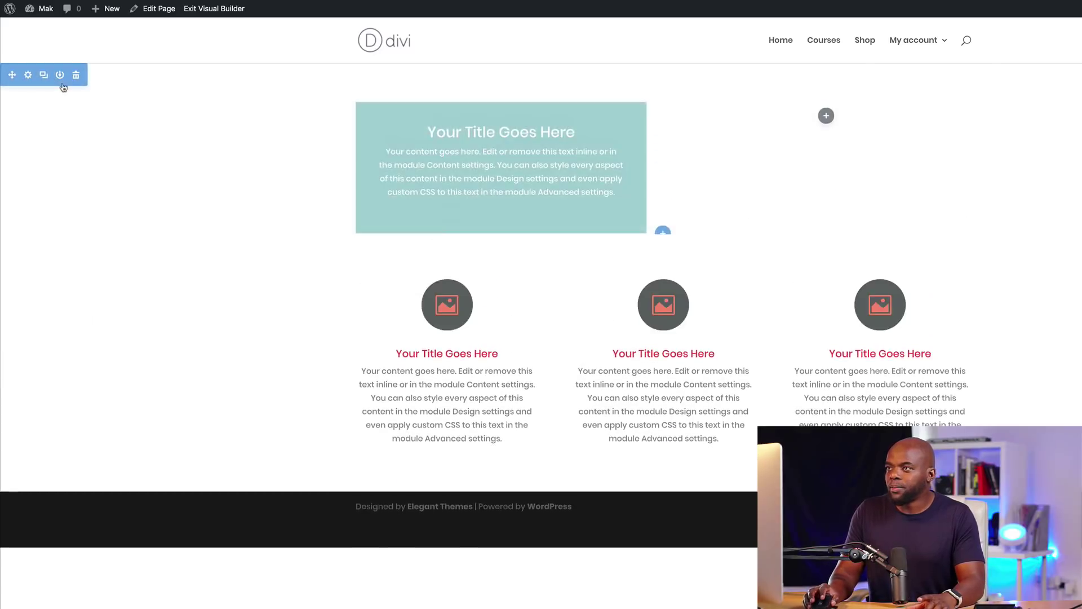
left_click(28, 75)
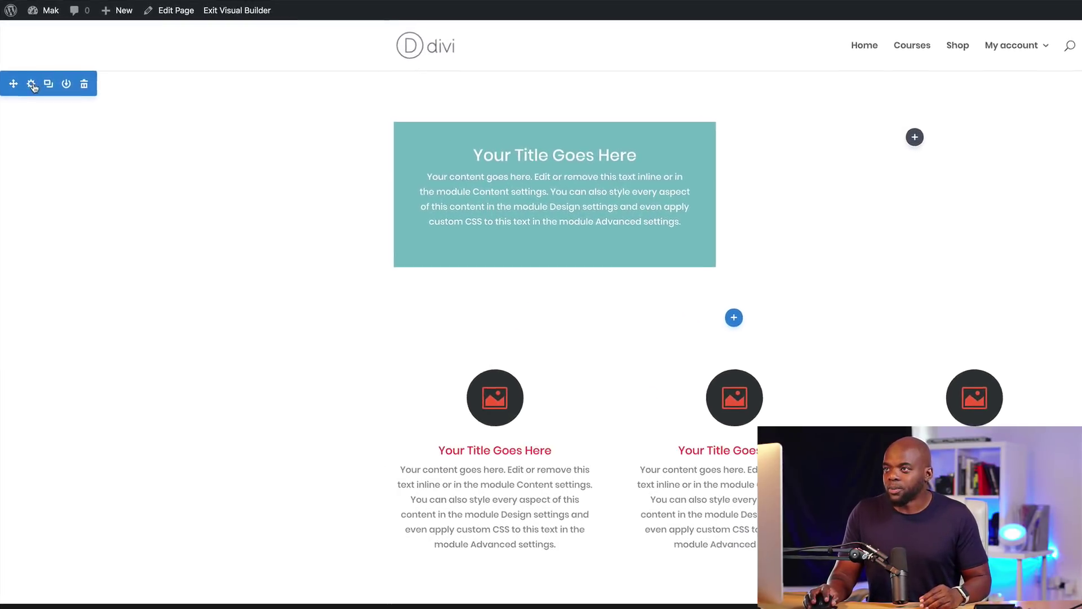
left_click(63, 130)
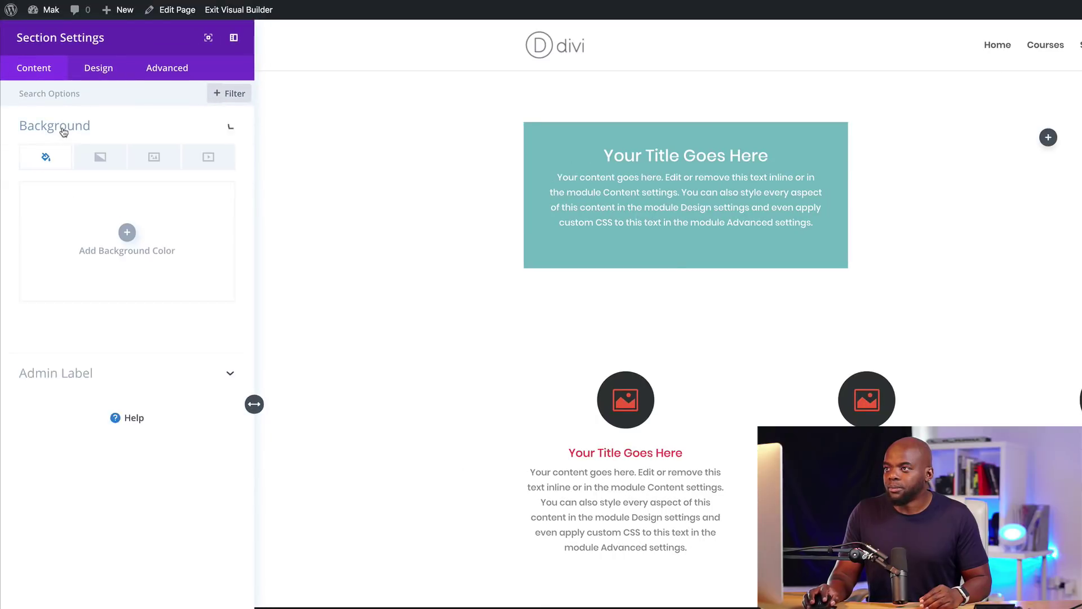
left_click(160, 161)
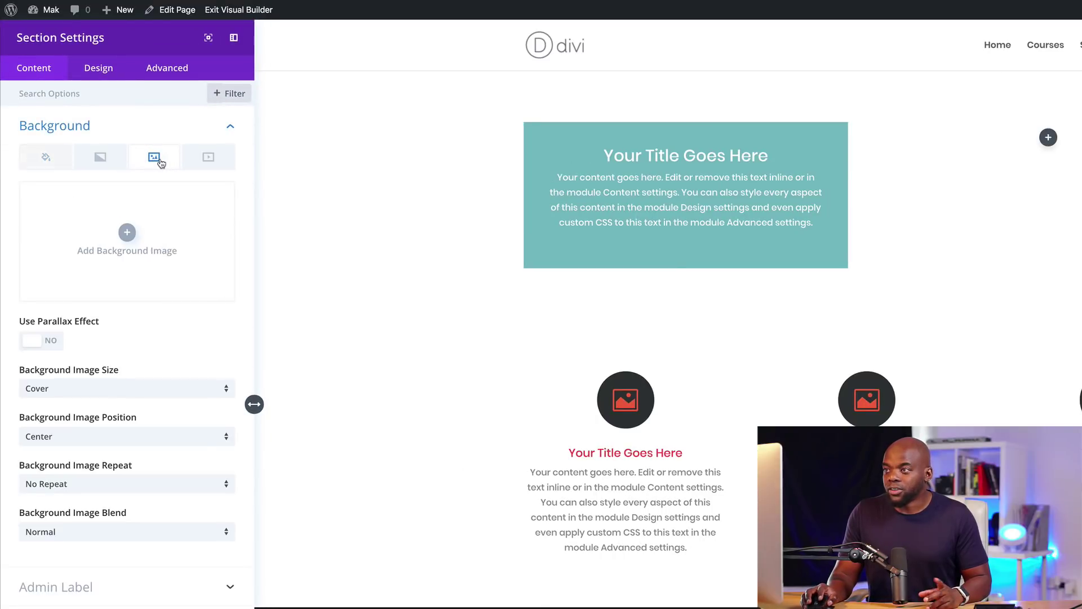
left_click(126, 232)
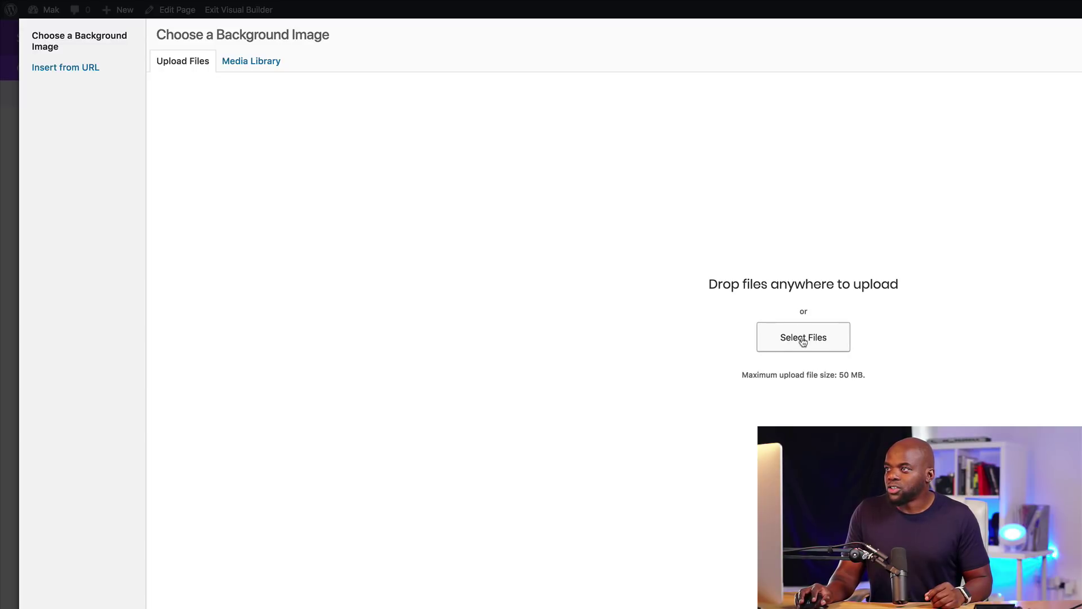
Step: Upload bw.jpg from the Desktop's drag n drop folder, use it as the section's background image, and save the section settings
left_click(811, 339)
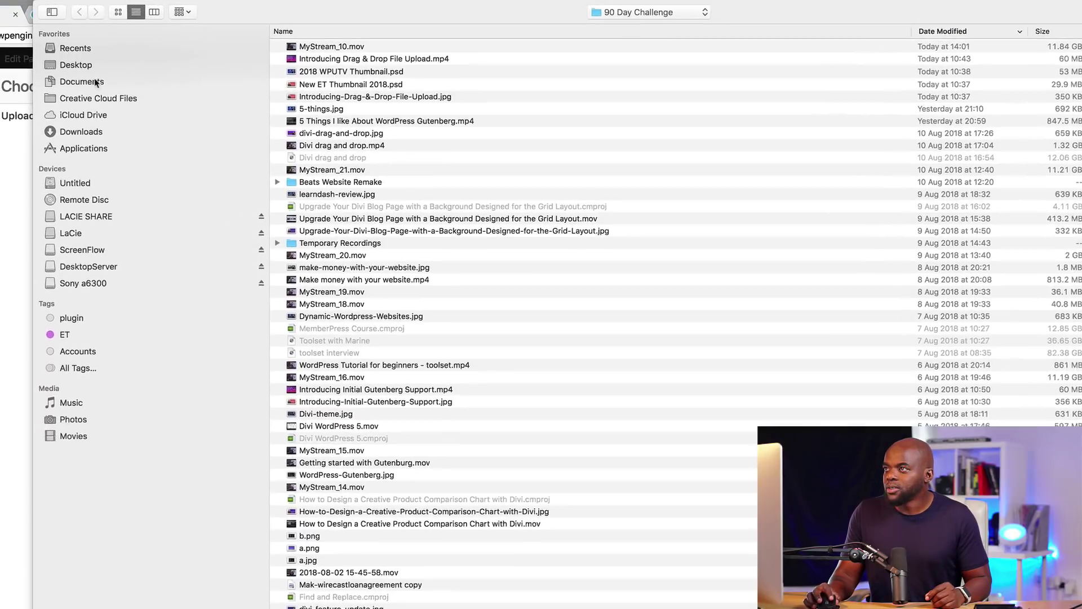
left_click(28, 60)
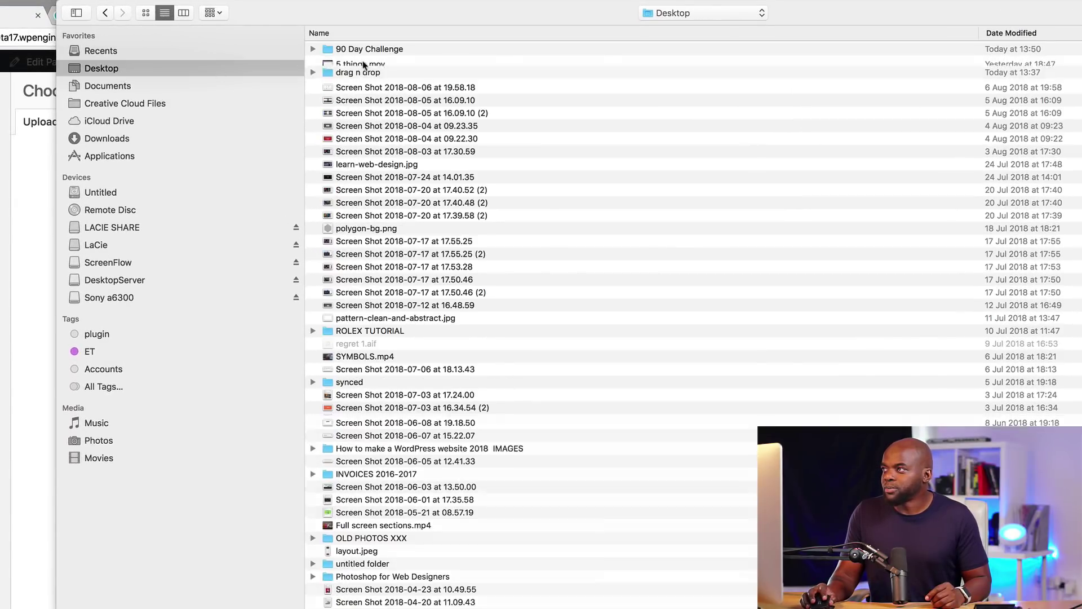
double_click(369, 63)
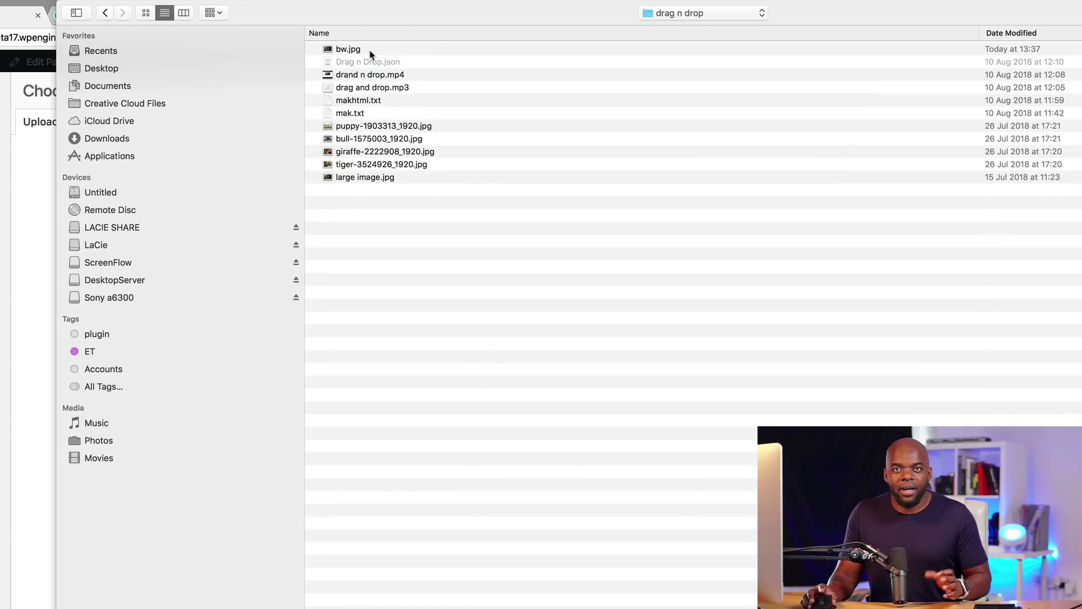
double_click(370, 54)
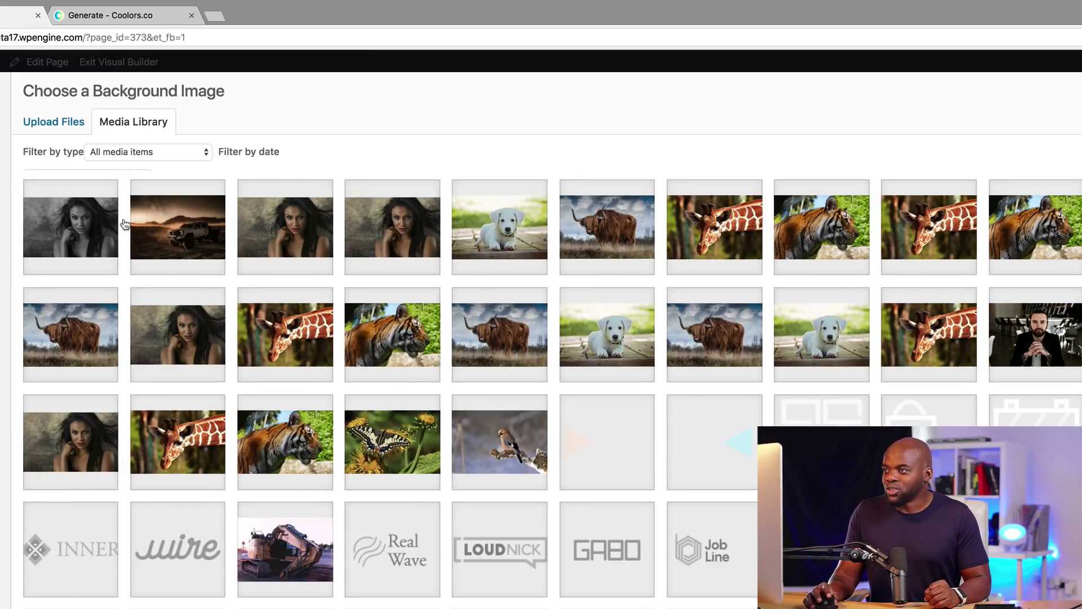
left_click(98, 219)
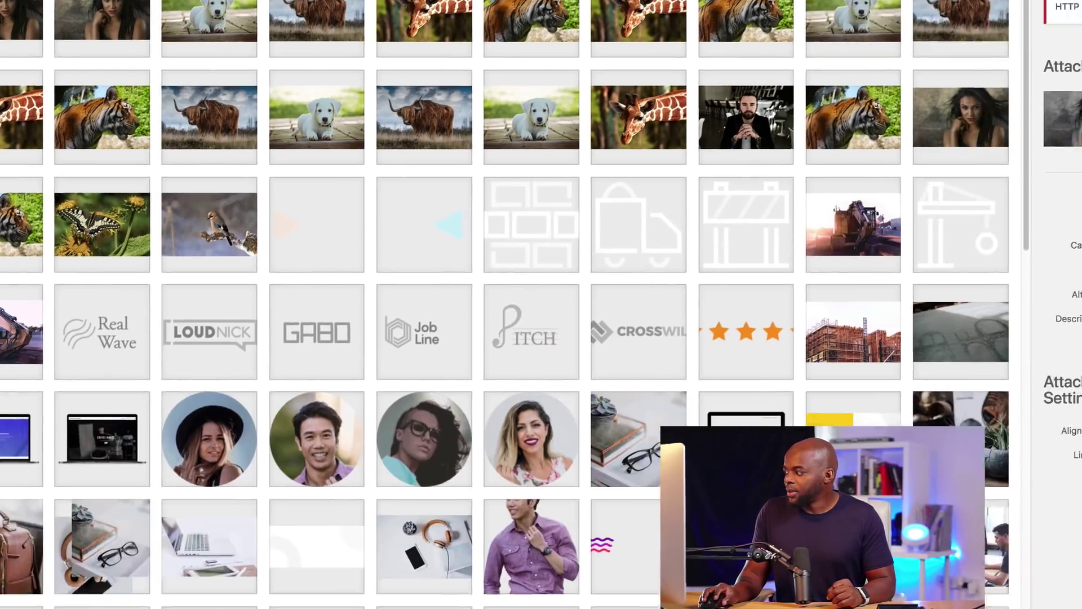
left_click(1023, 524)
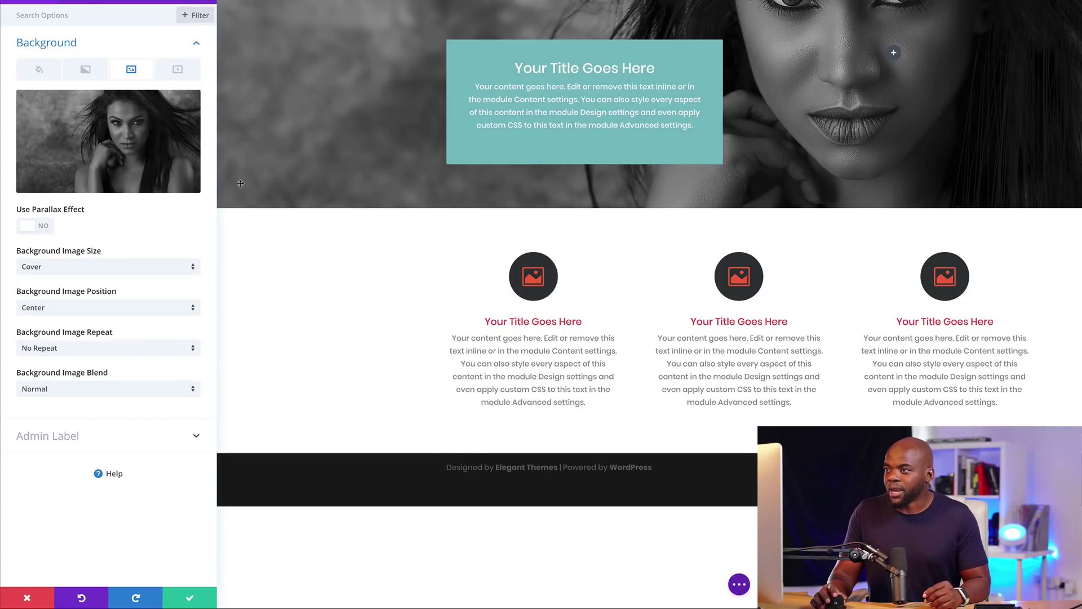
left_click(191, 599)
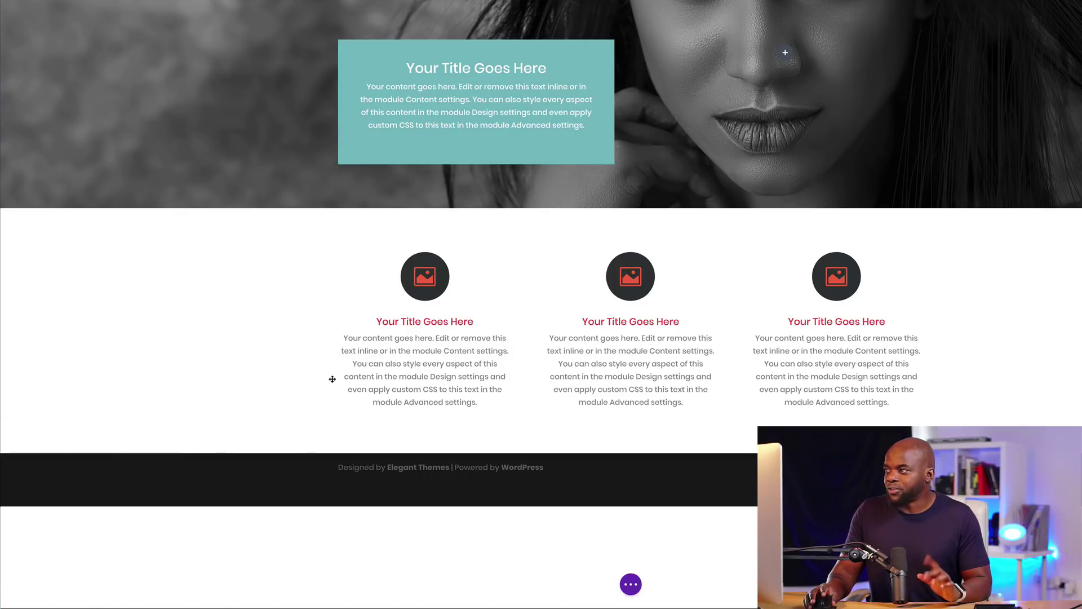
Step: Find the call-to-action row's margin options with "Marg" and set linked top and bottom margins of 20%
mouse_move(367, 38)
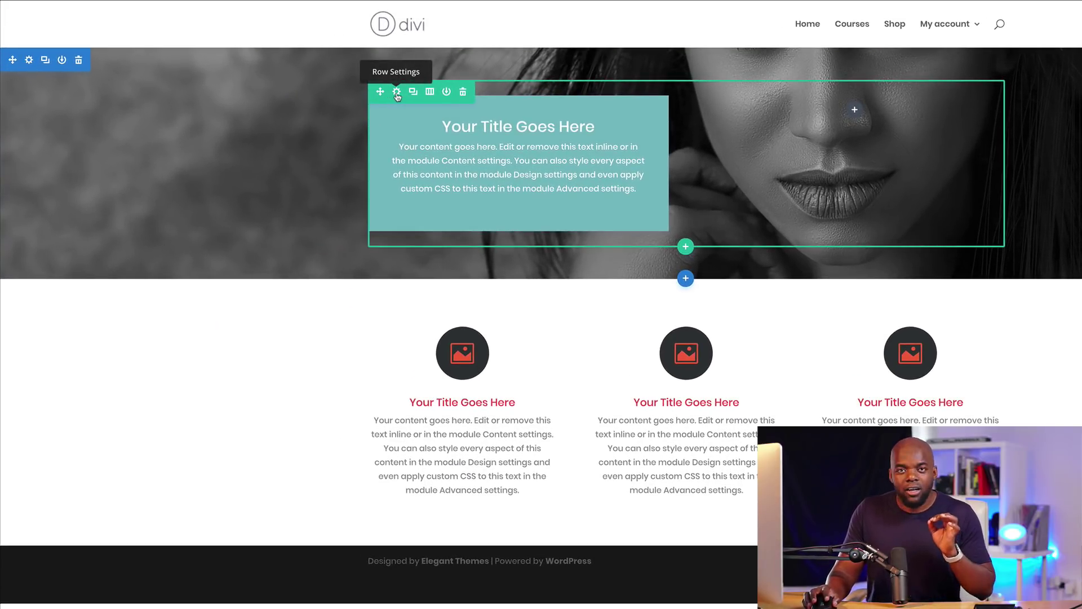
left_click(397, 92)
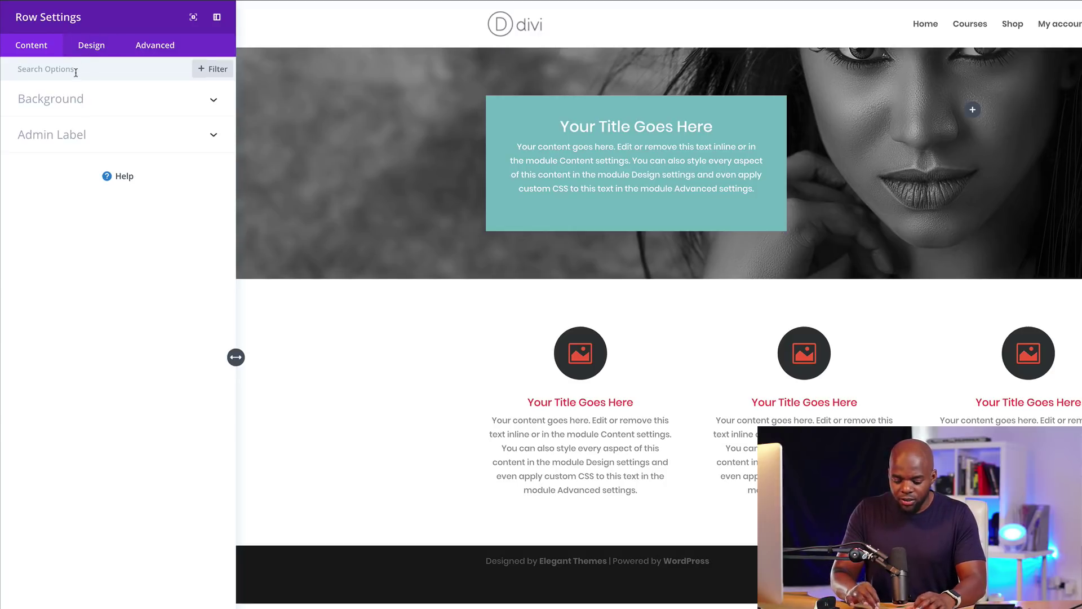
type("Marg")
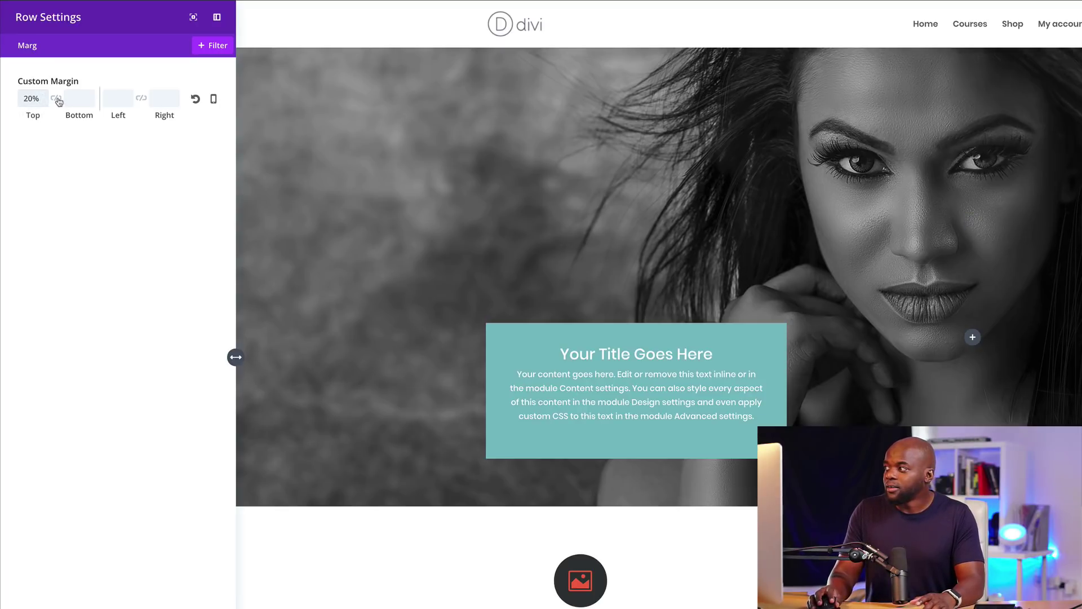
left_click(56, 98)
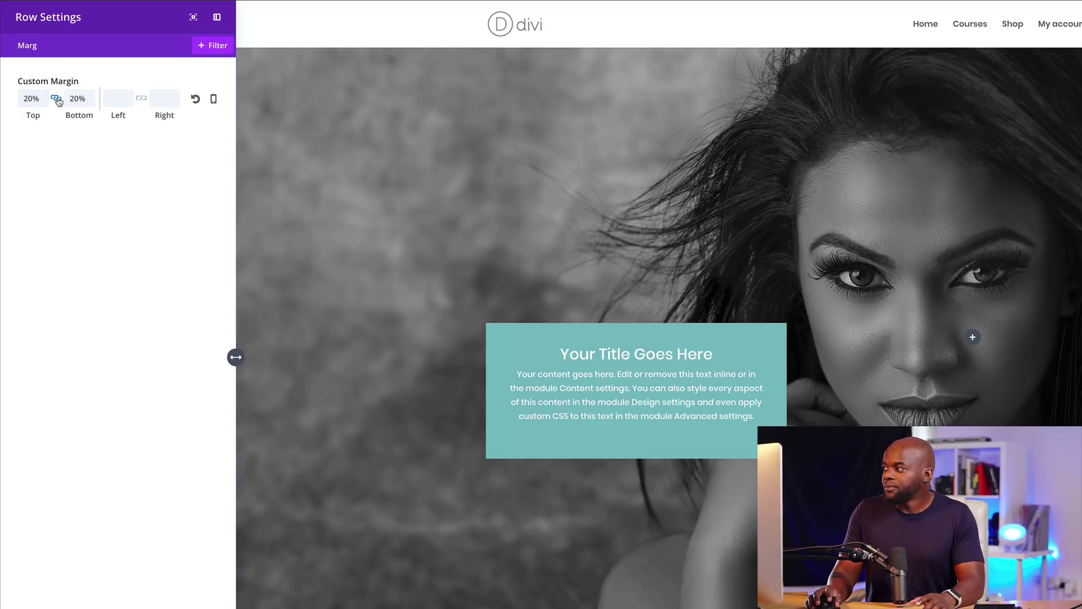
scroll(258, 211, "down", 3)
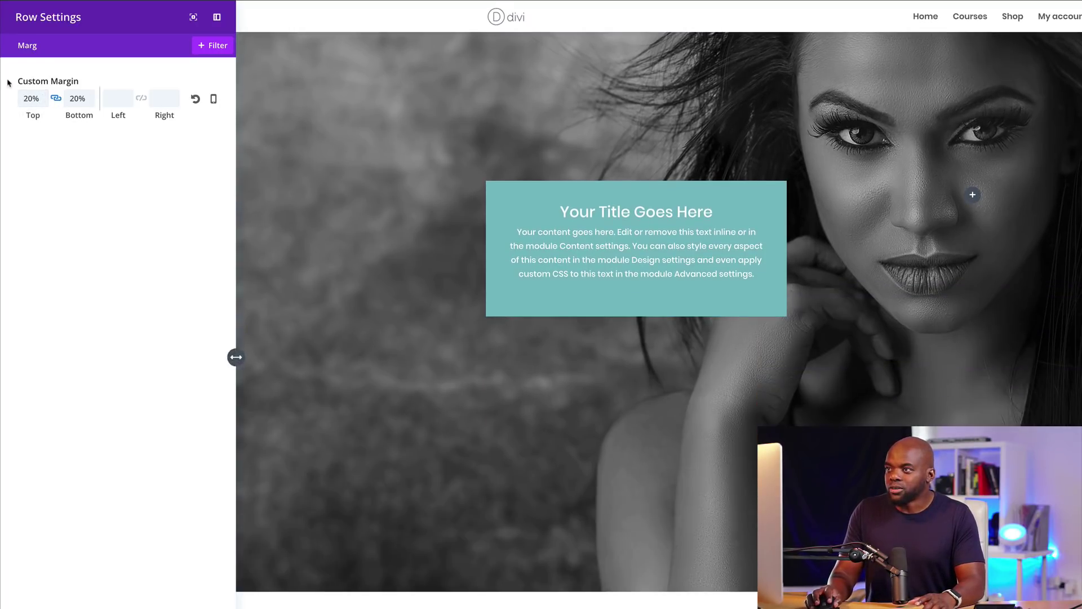
Step: Set the row's linked top and bottom margins to 10% and save the row settings
left_click_drag(27, 98, 20, 99)
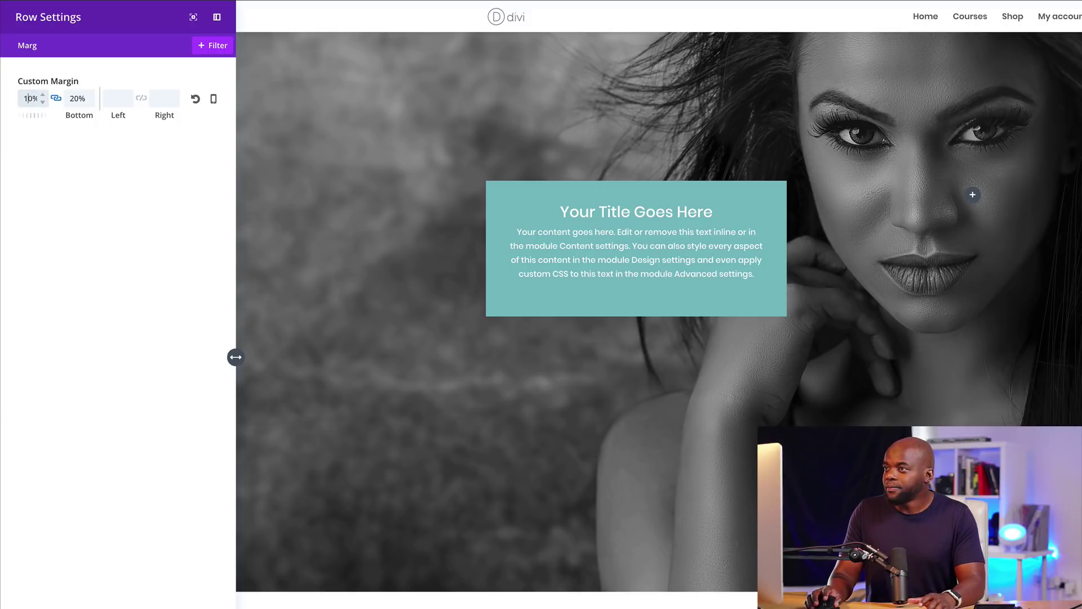
scroll(277, 209, "up", 3)
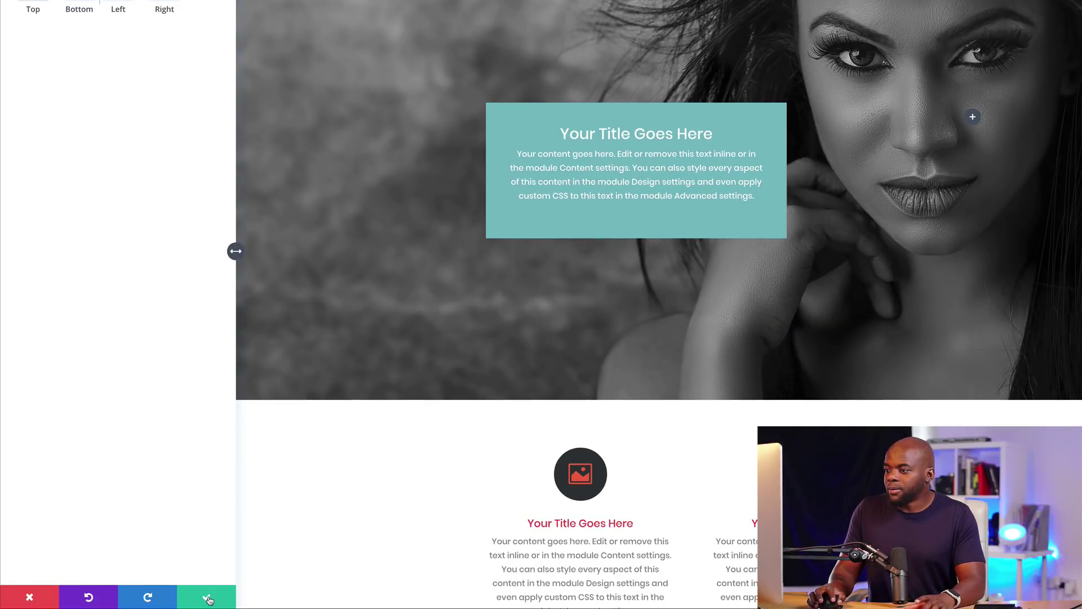
left_click(209, 597)
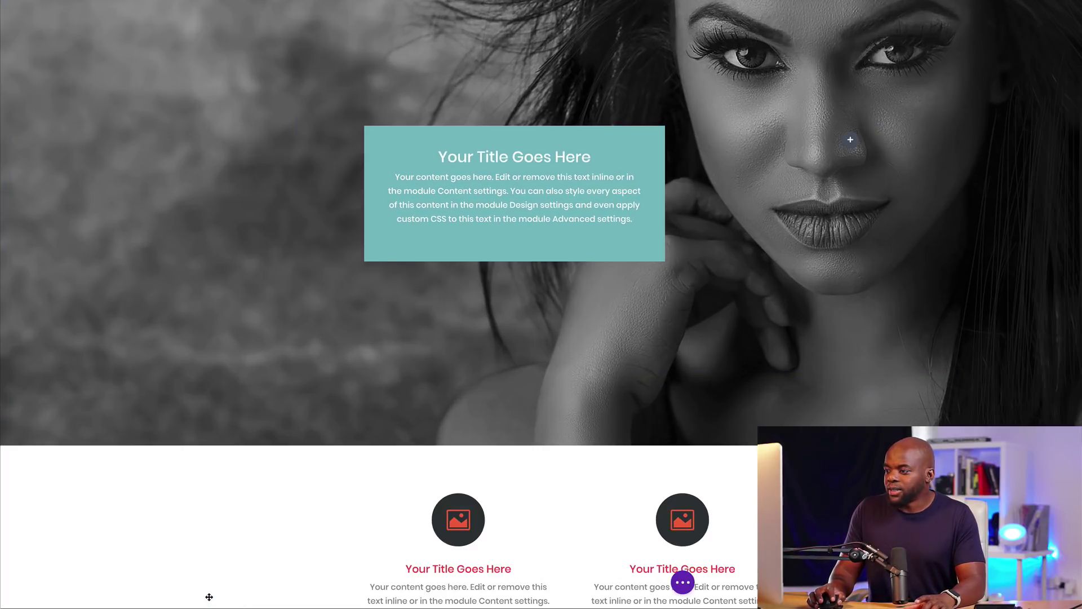
Step: Make the Call To Action module's background color fully transparent, rgba(196,196,196,0)
mouse_move(480, 145)
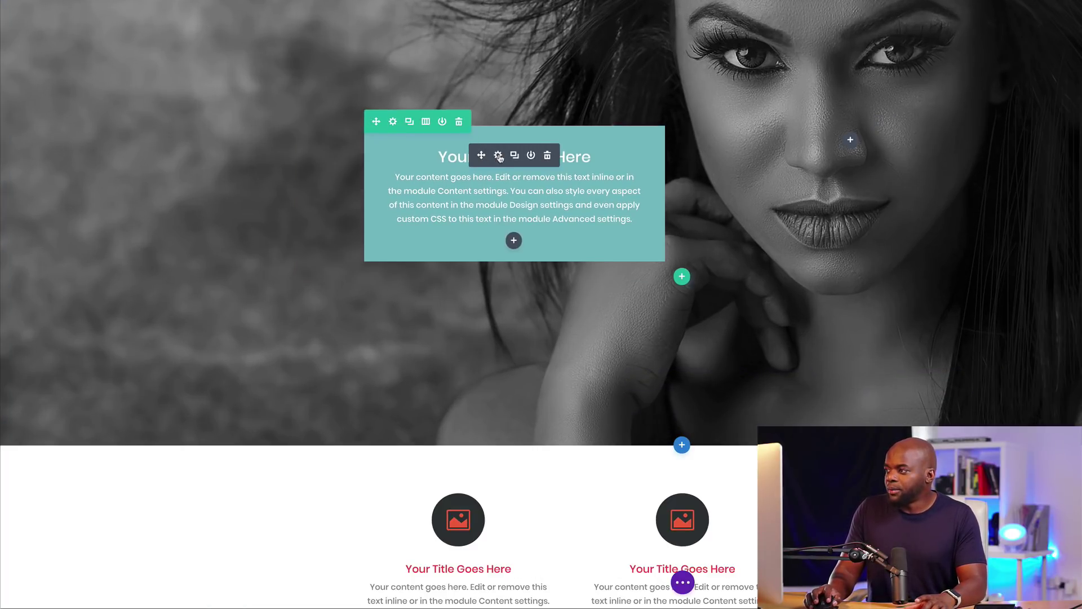
left_click(499, 156)
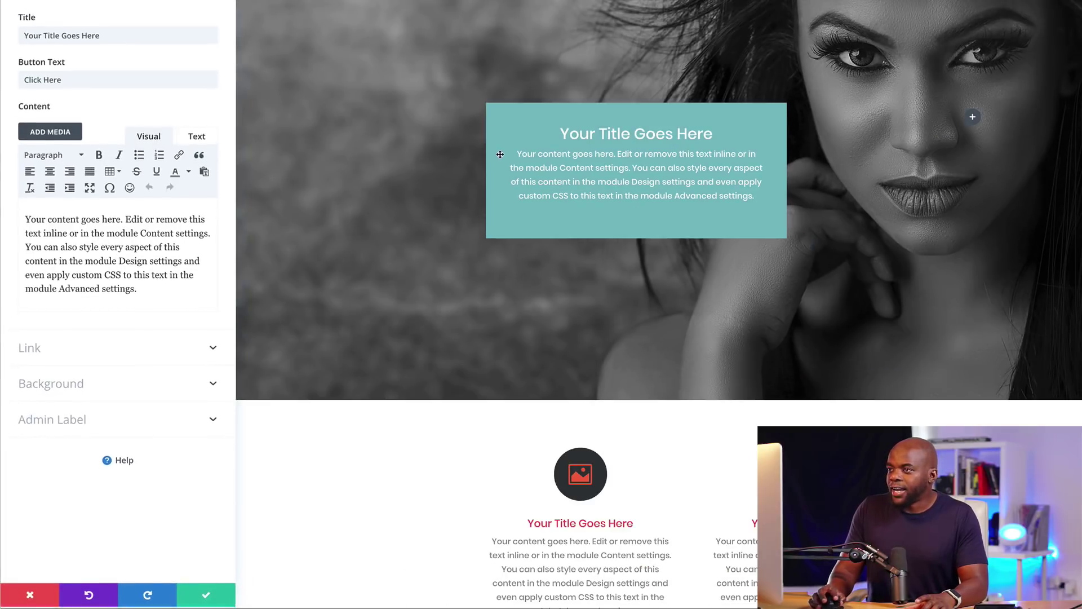
left_click(79, 388)
mouse_move(80, 183)
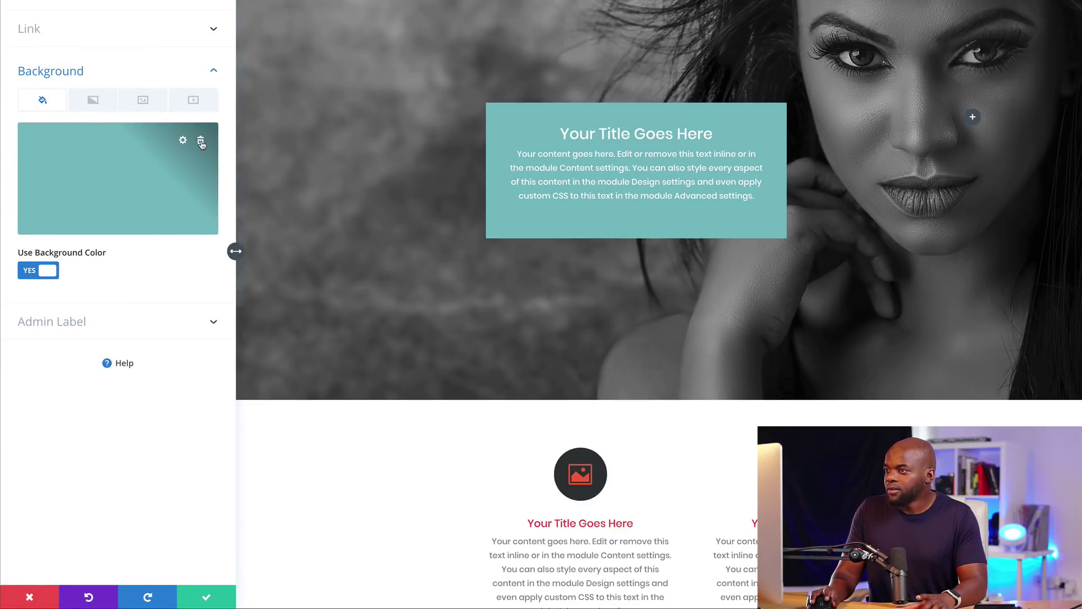
left_click(108, 162)
left_click_drag(199, 143, 212, 242)
left_click_drag(197, 190, 195, 236)
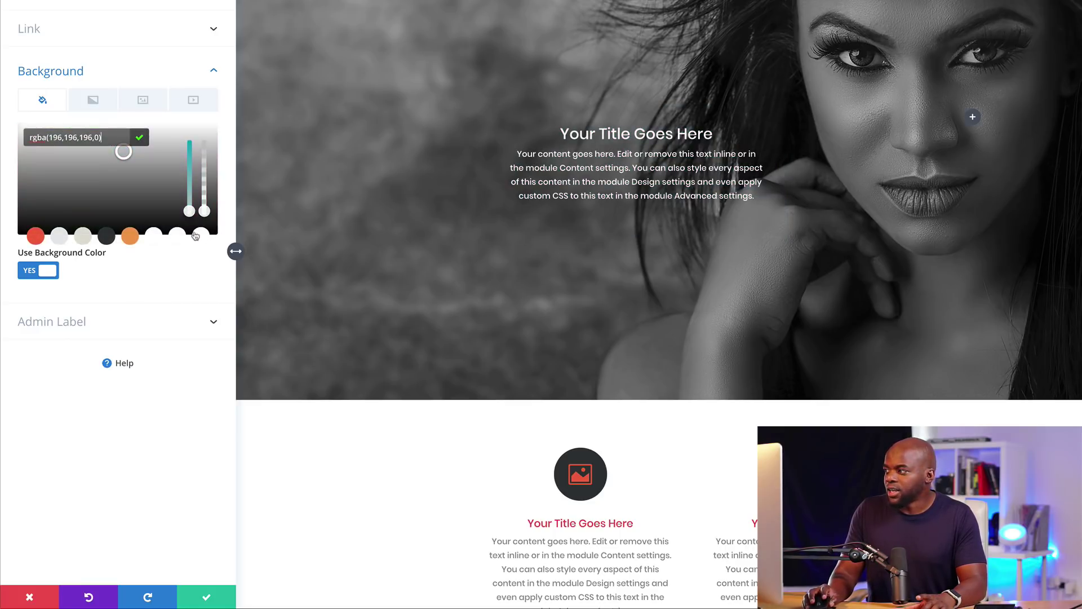
Step: Set the Call To Action module's button URL to # and save the module settings
left_click(45, 40)
left_click(40, 76)
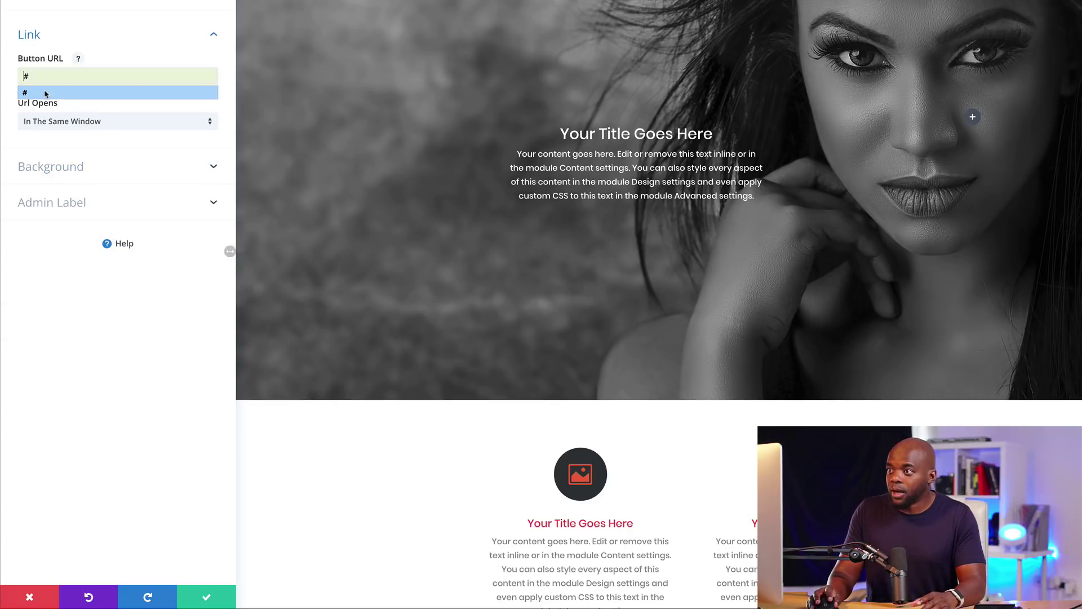
left_click(35, 96)
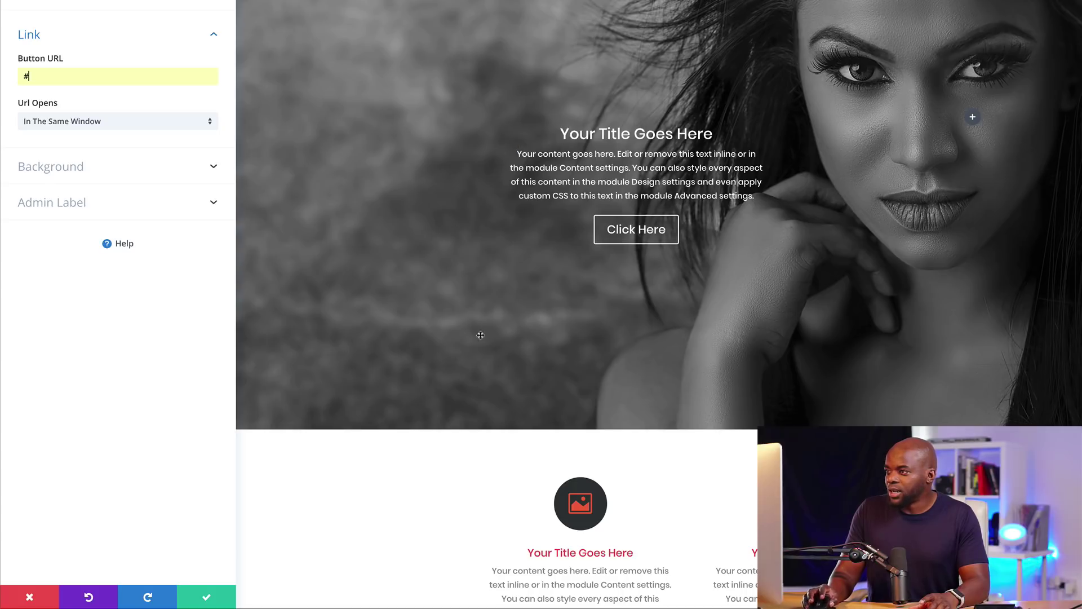
left_click(207, 601)
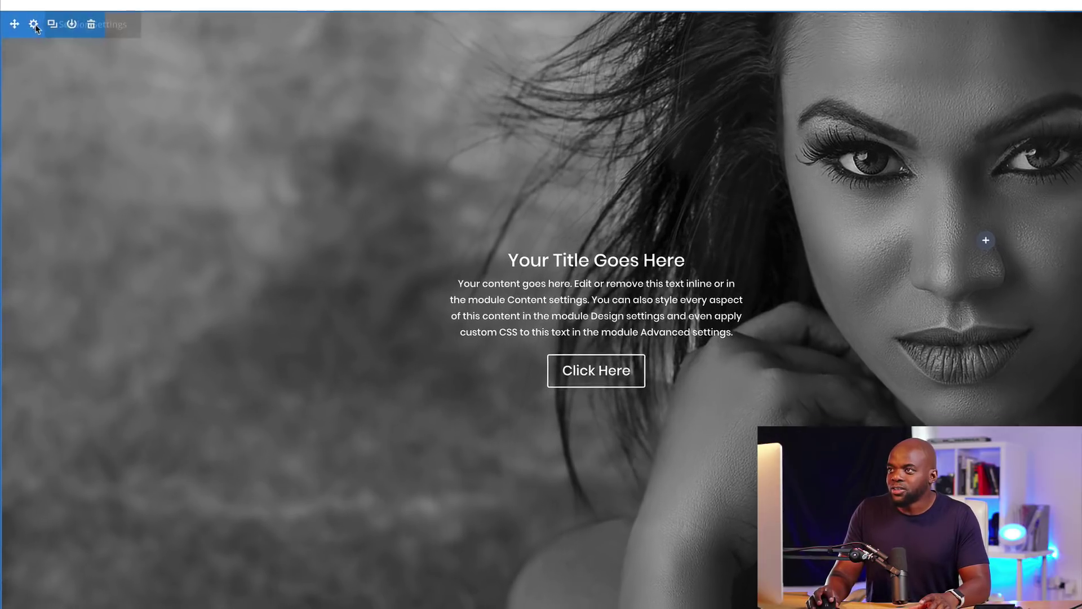
Step: Add a background gradient to the call-to-action section in its background settings
left_click(32, 22)
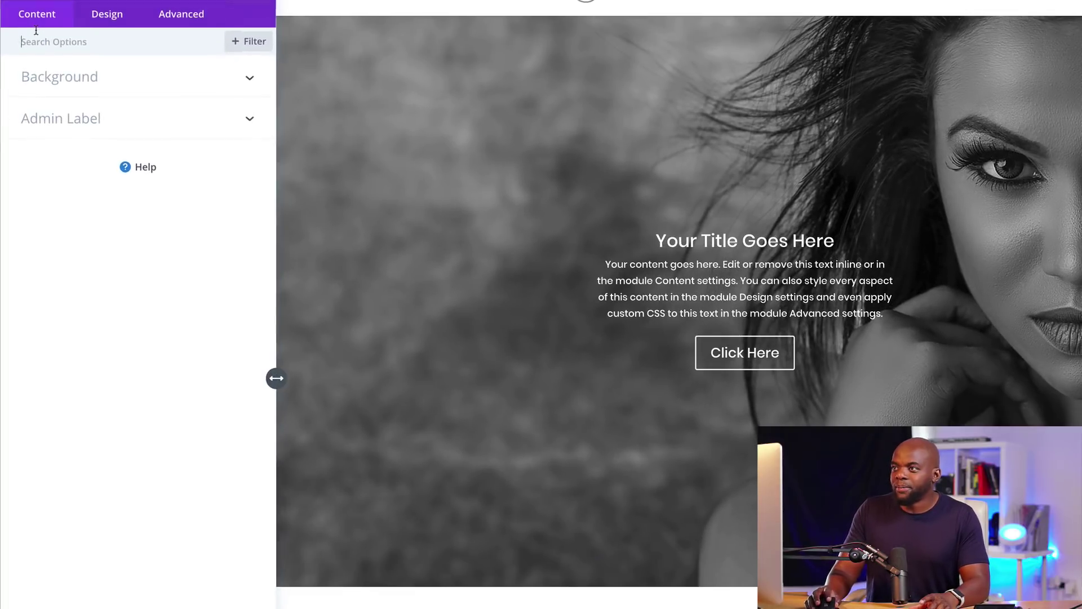
left_click(91, 78)
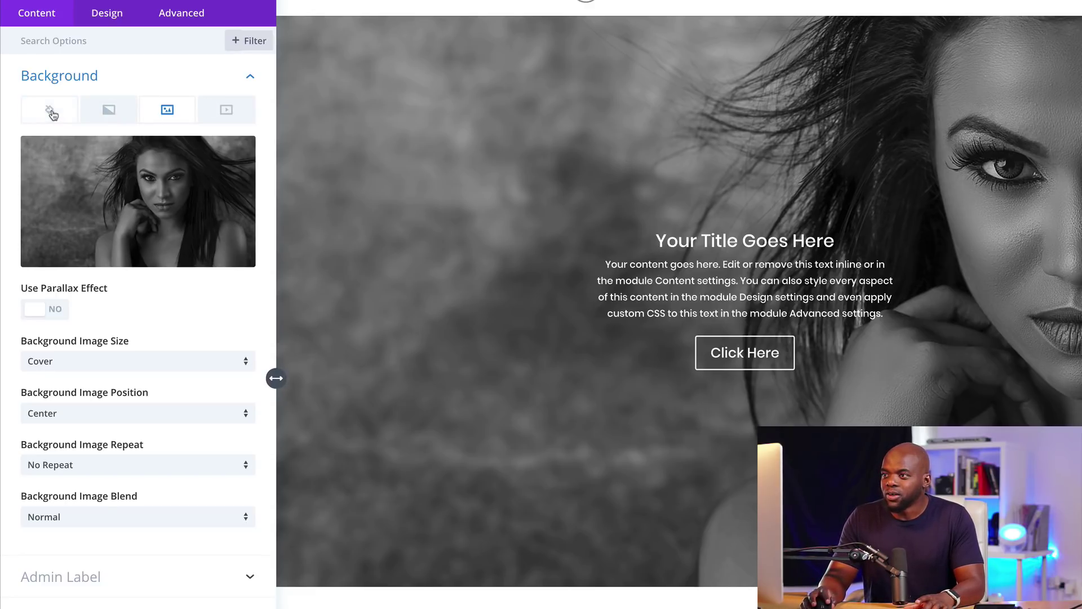
left_click(109, 111)
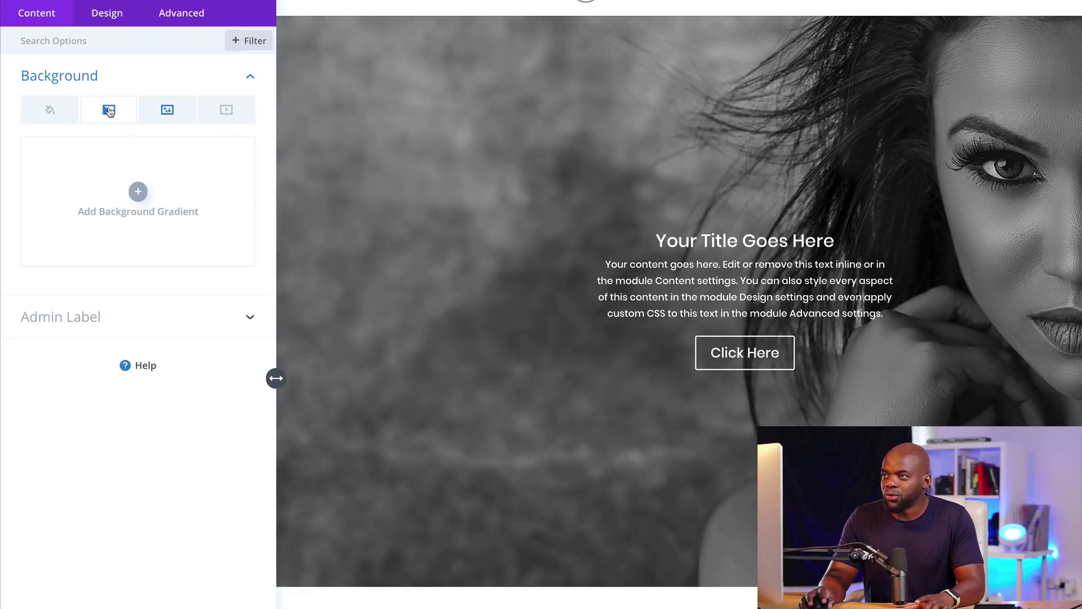
left_click(139, 192)
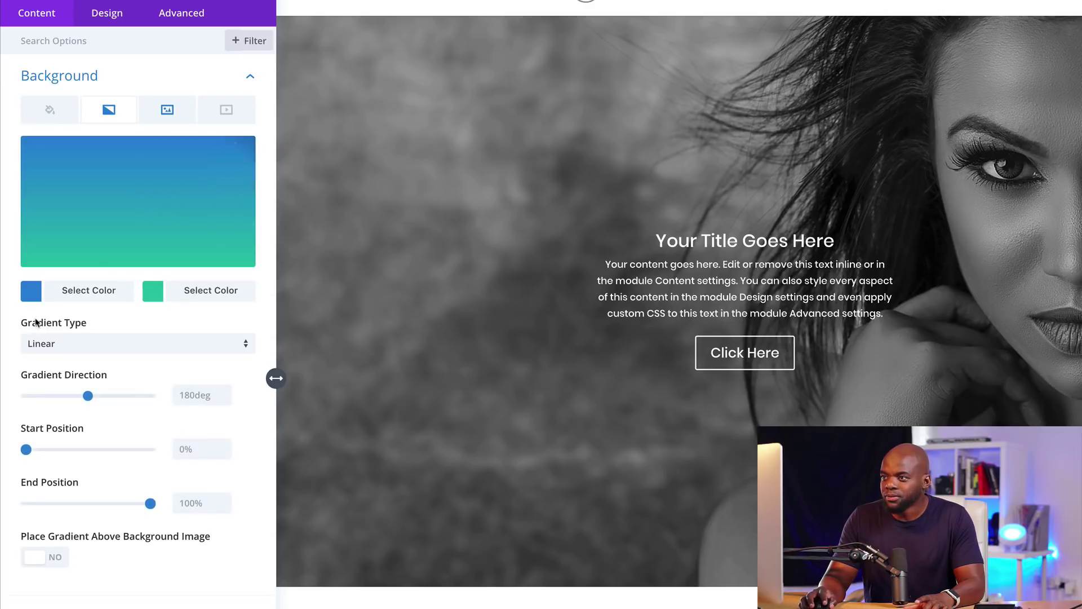
Step: Set the gradient's colors to the palette's red #f06543 and orange #f09d51, and place the gradient above the background image
left_click(32, 298)
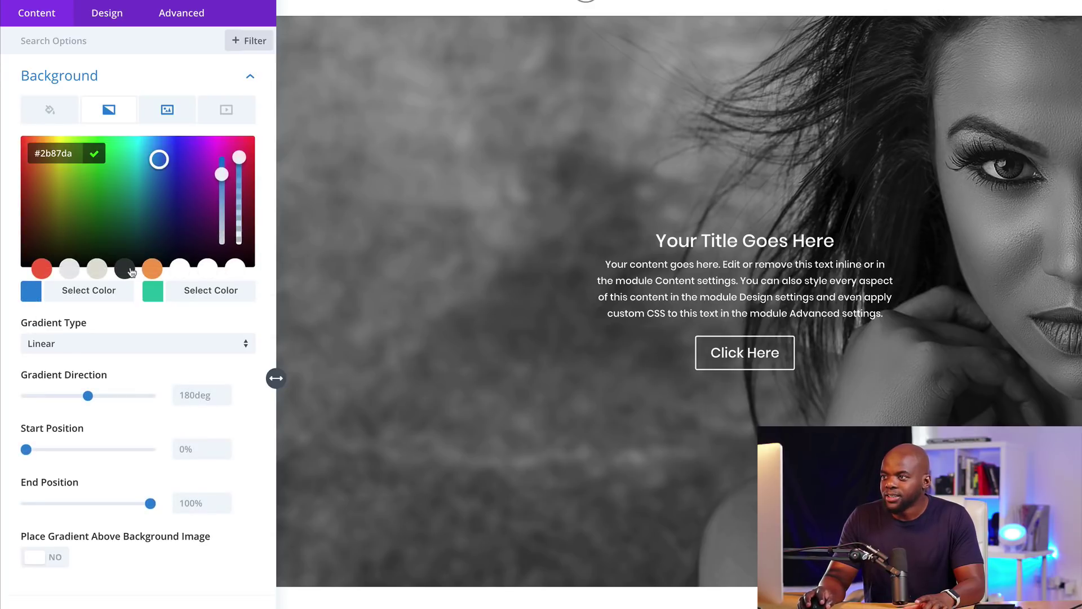
left_click(41, 270)
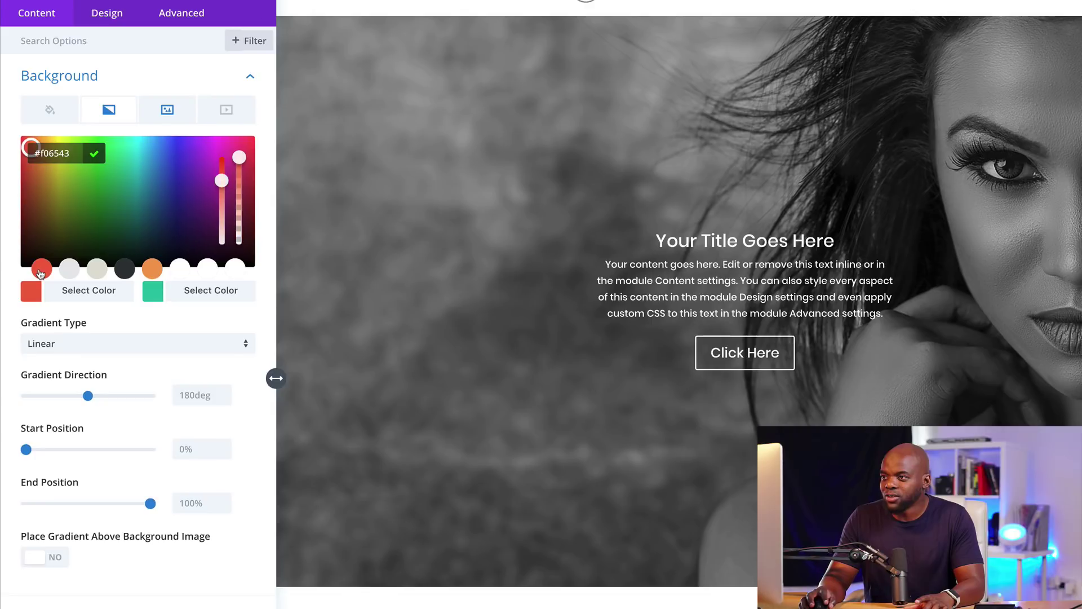
left_click(158, 294)
left_click(152, 269)
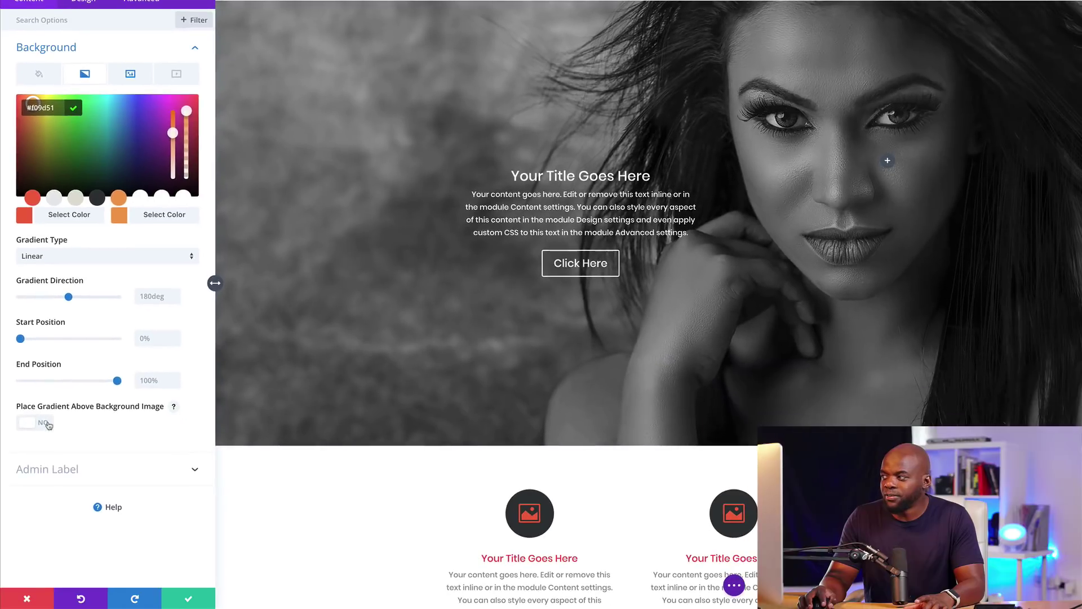
left_click(62, 559)
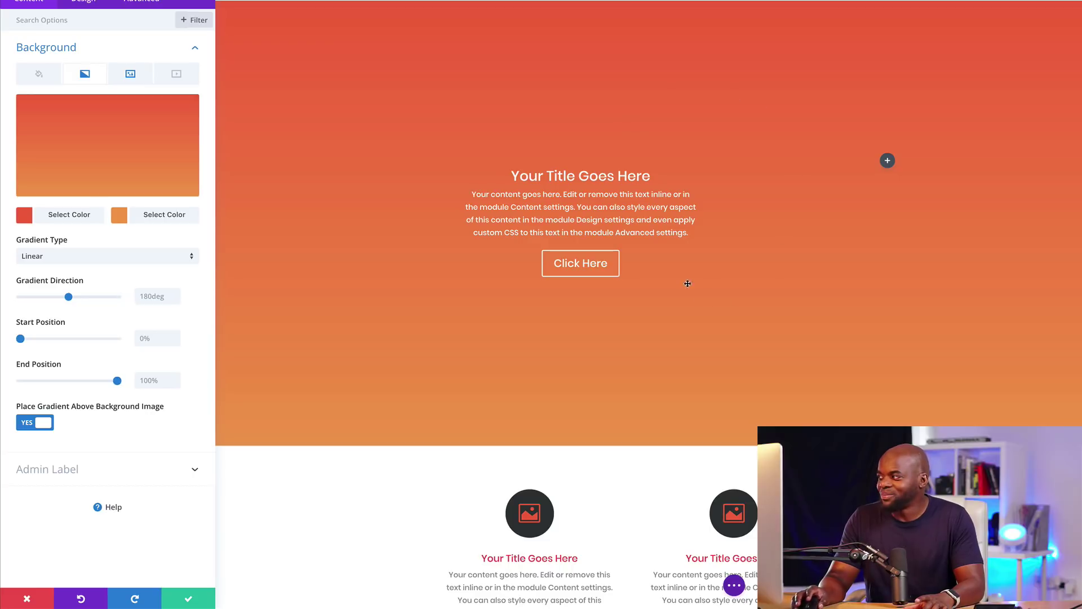
Step: Reduce the opacity of the section's background gradient colors to 0.5 for the red and 0.43 for the orange
left_click(109, 142)
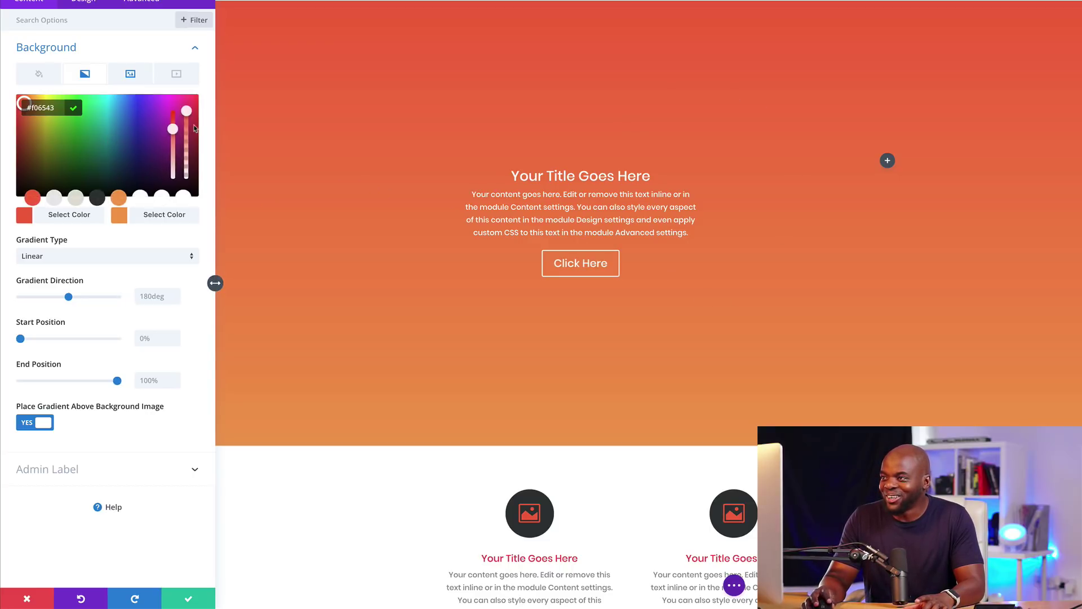
left_click_drag(188, 114, 189, 155)
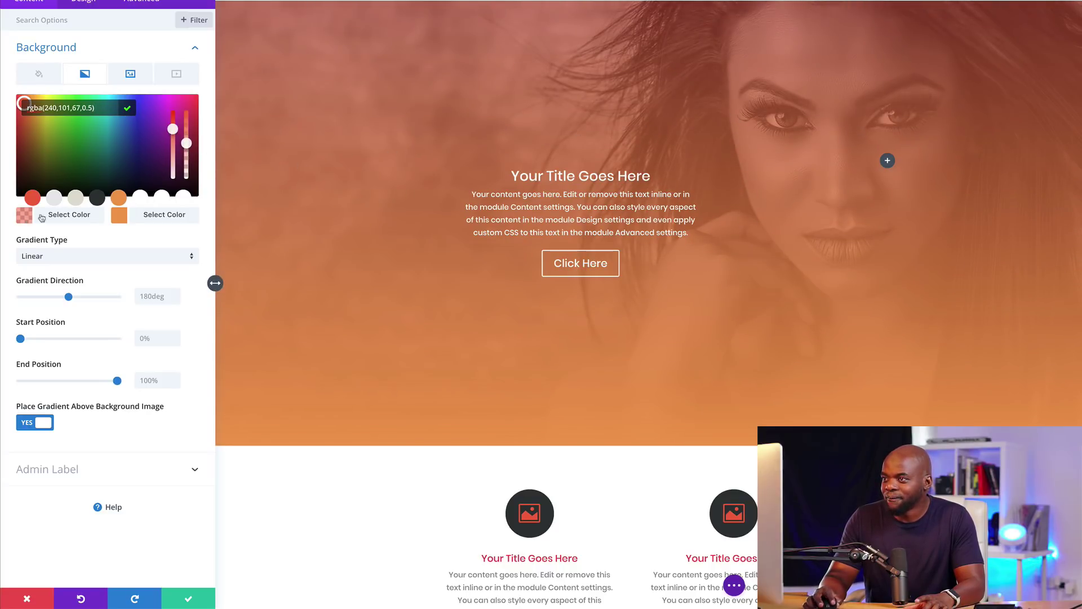
left_click(117, 217)
left_click_drag(186, 115, 190, 150)
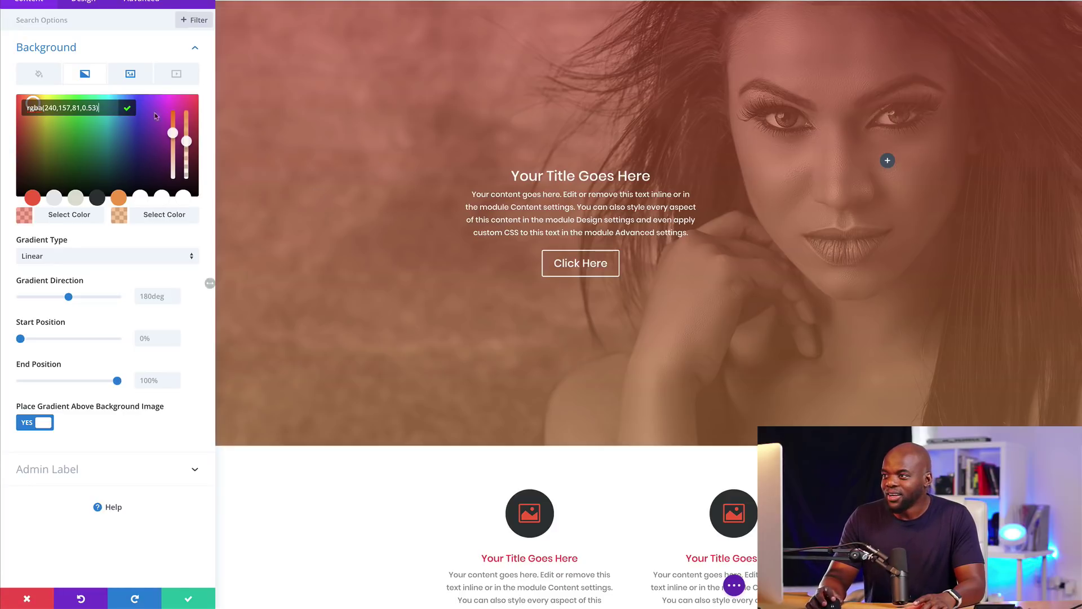
left_click_drag(186, 142, 189, 155)
Step: Restore the orange rgba(240,157,81,0.43) as the second gradient color after trying the dark palette color, and save the section settings
left_click(98, 198)
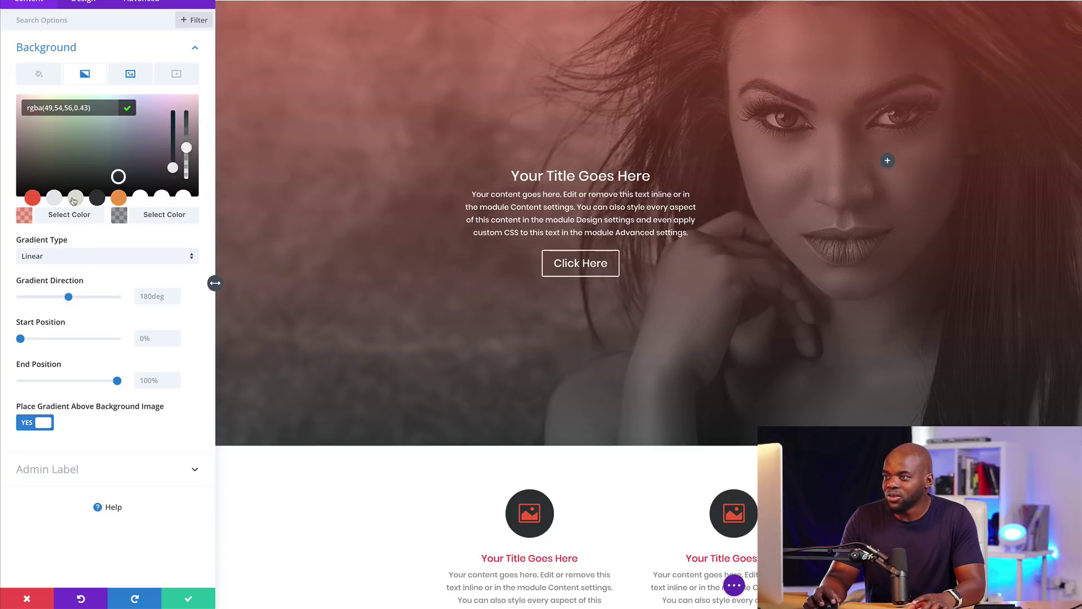
left_click(119, 199)
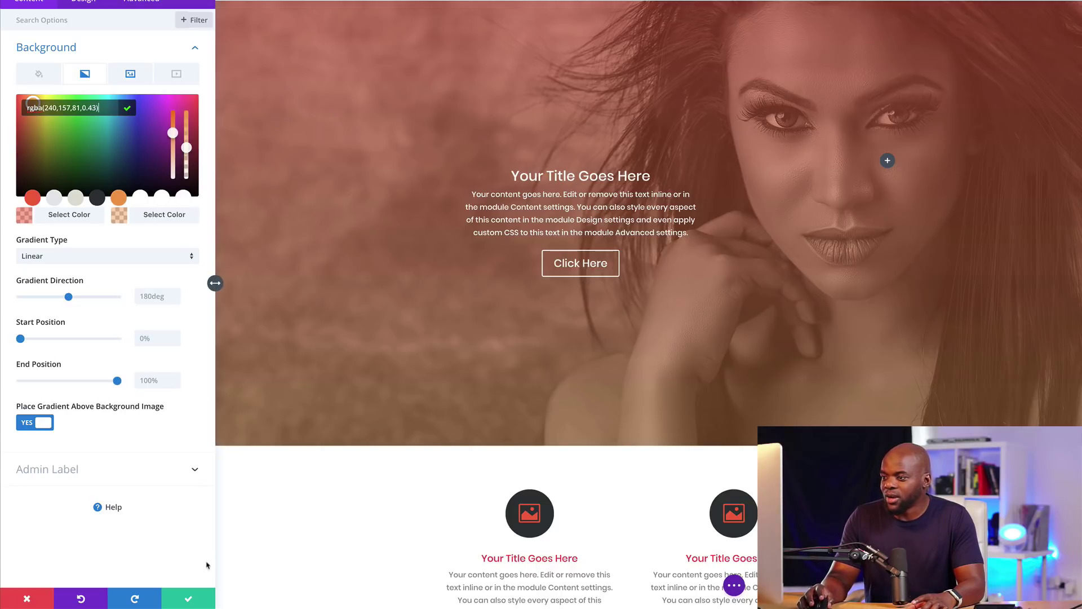
left_click(190, 601)
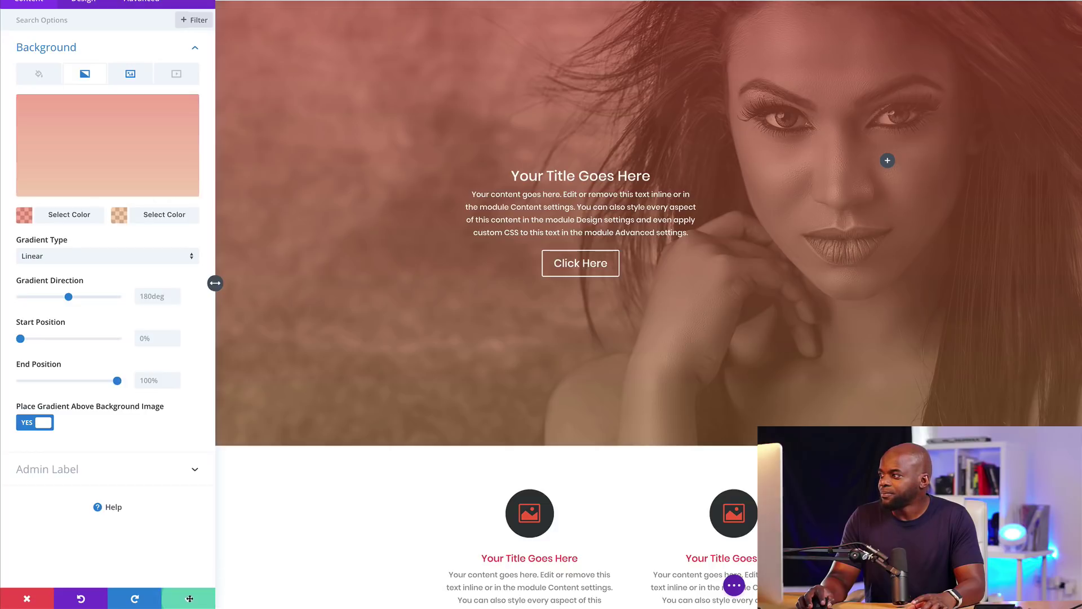
scroll(158, 327, "down", 3)
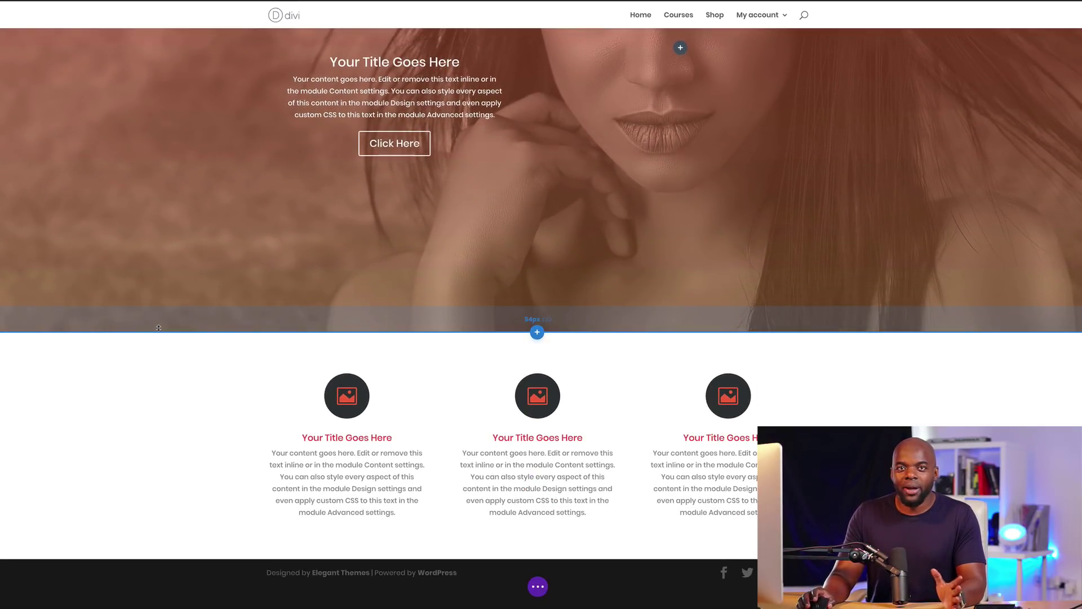
scroll(226, 374, "up", 3)
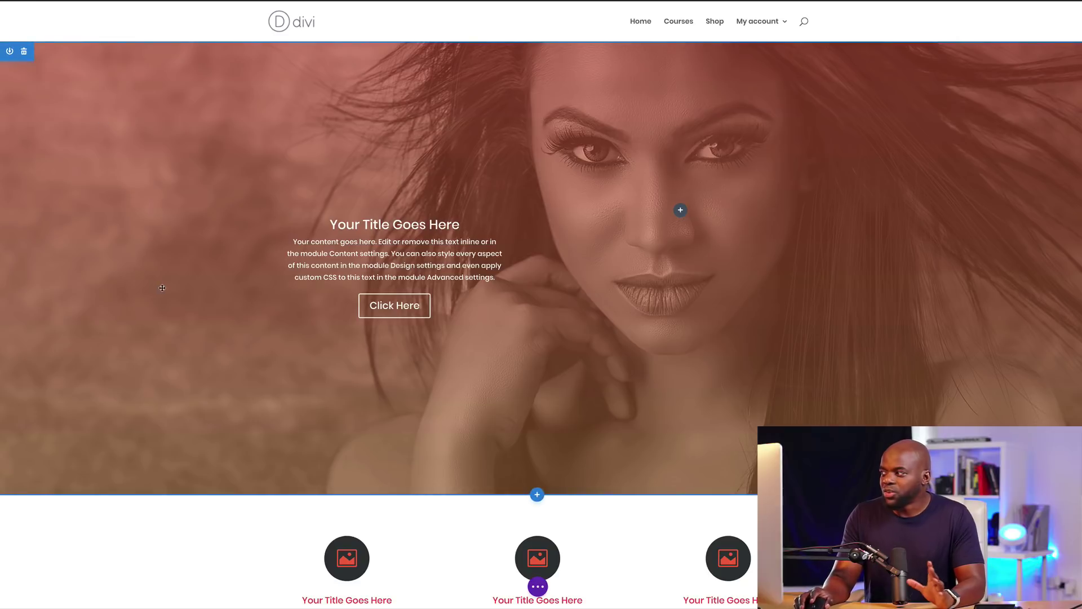
Step: Add a new section below the blurbs with a row of two equal columns
scroll(364, 455, "down", 3)
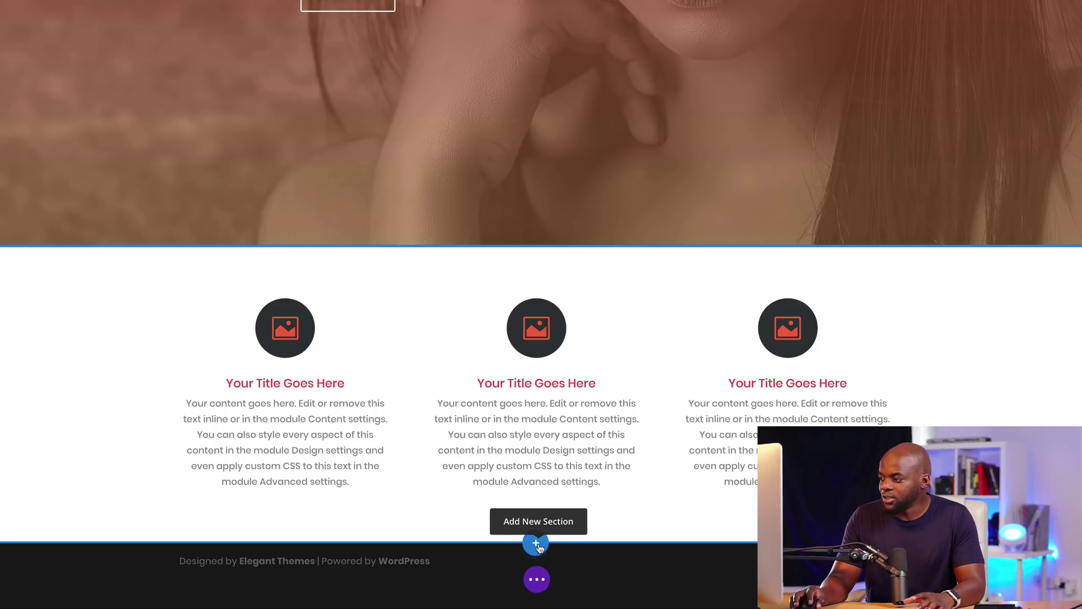
left_click(537, 544)
left_click(468, 496)
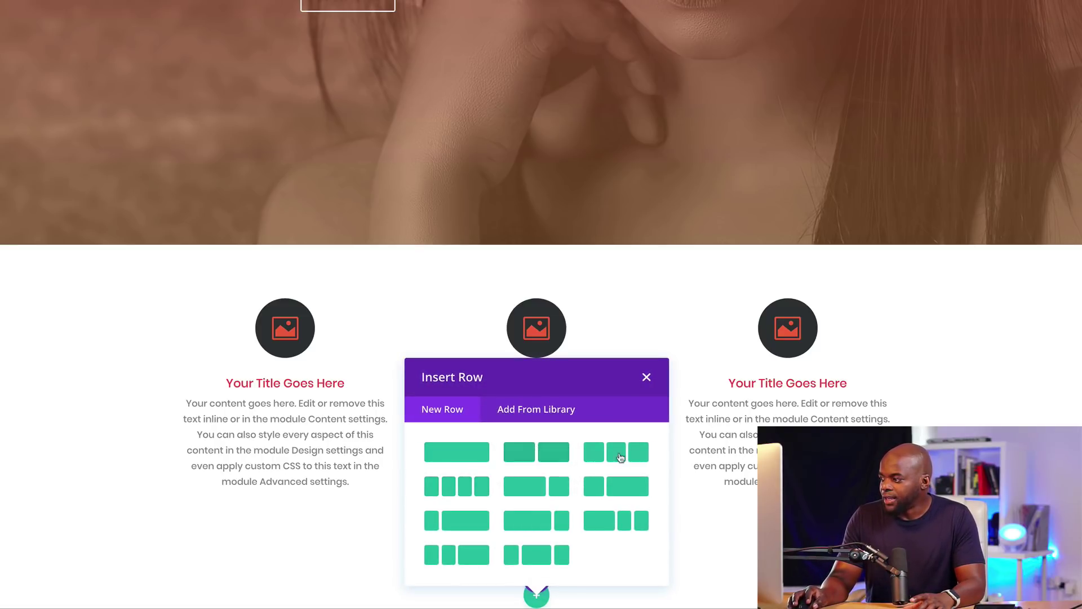
left_click(550, 460)
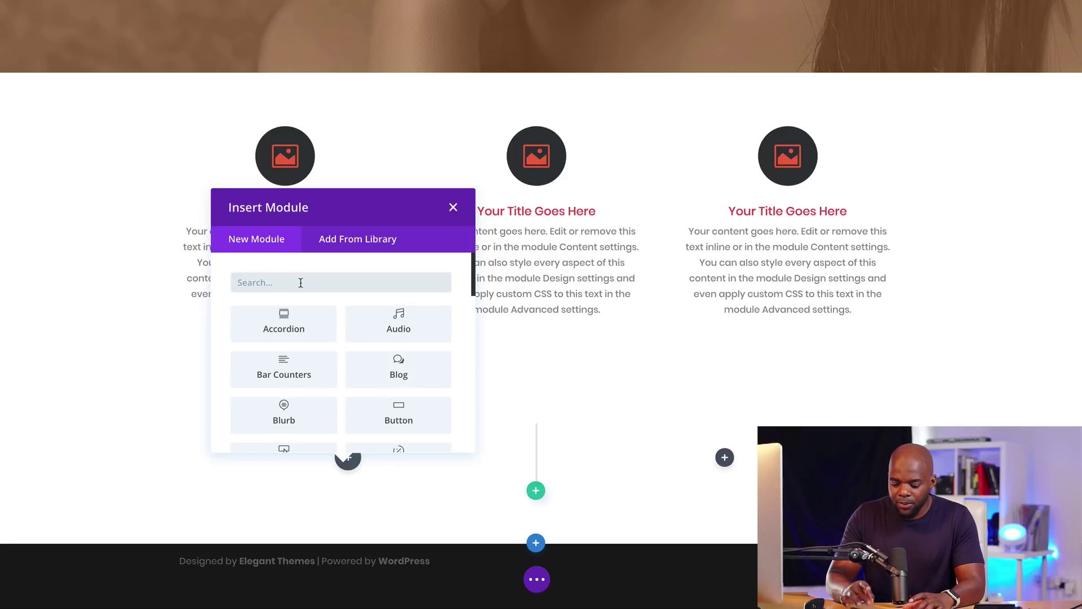
Step: Insert an Image module in the row's first column showing the desert pickup truck photo from the Media Library, and save it
type("ima")
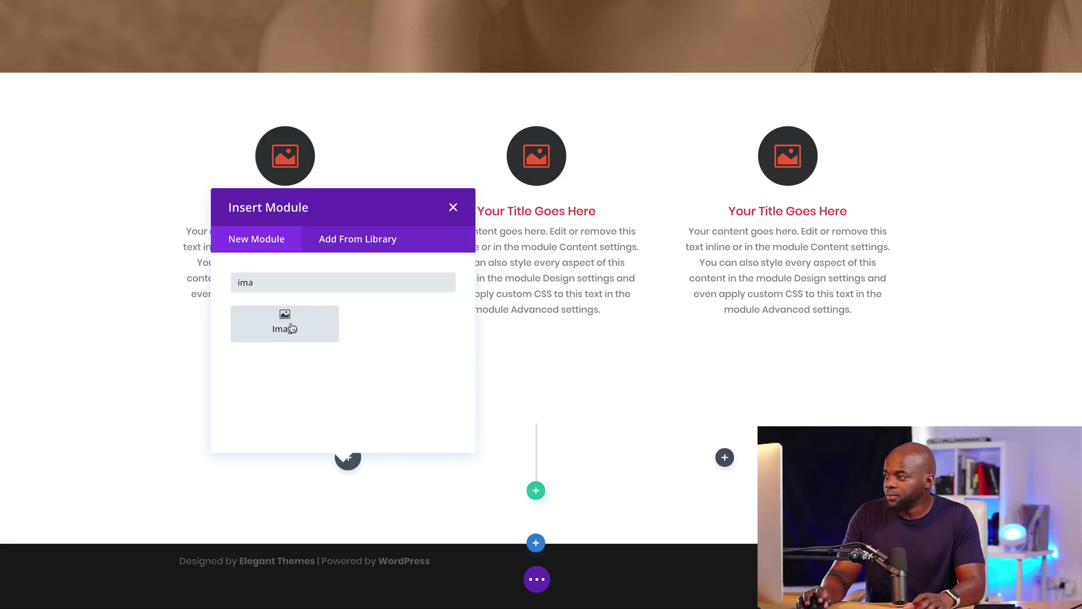
left_click(292, 326)
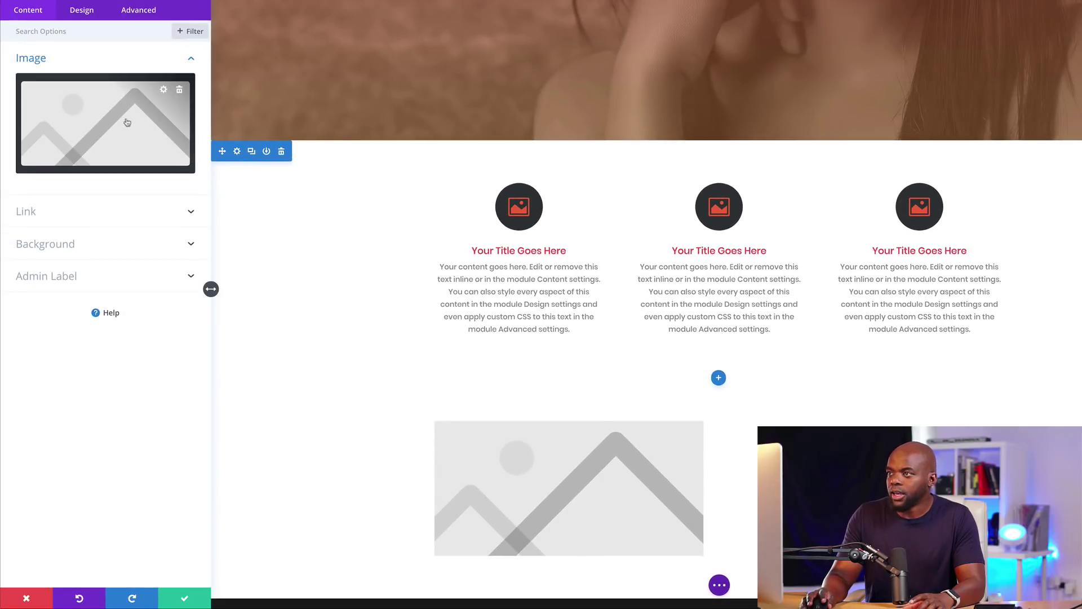
left_click(128, 121)
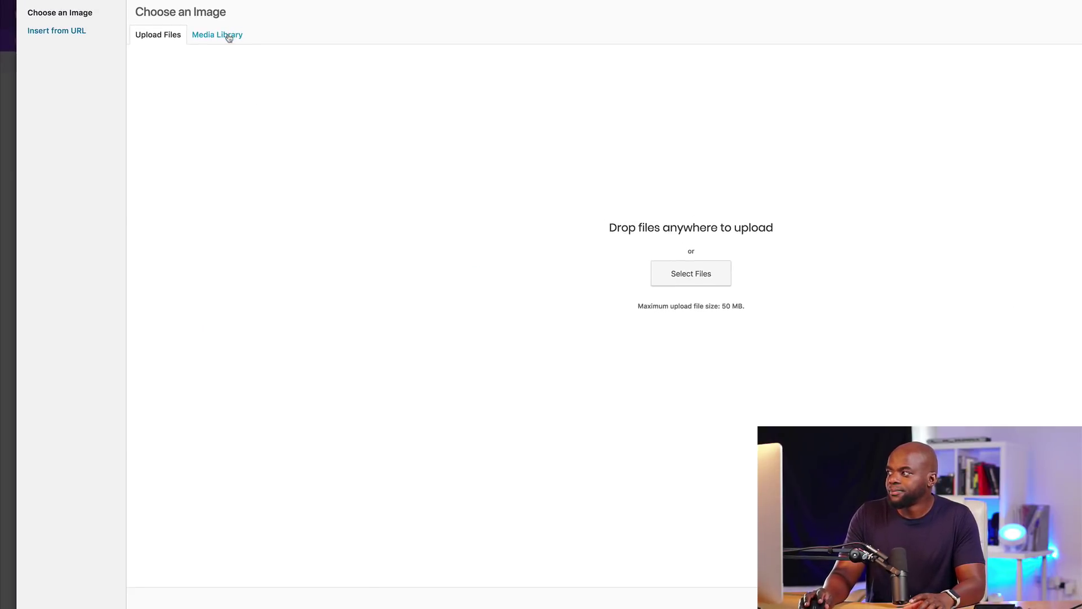
left_click(228, 36)
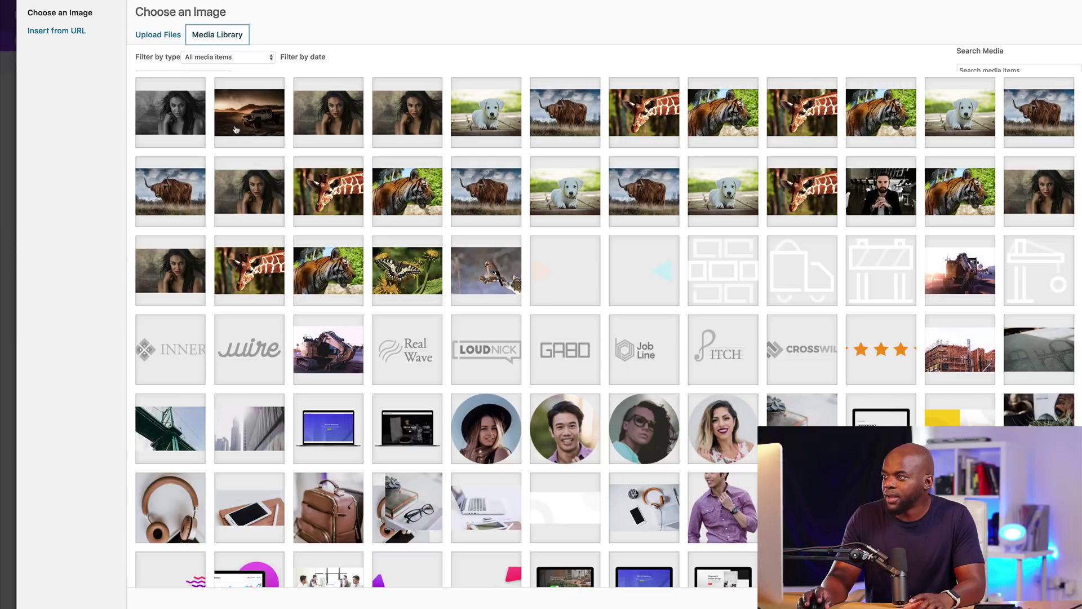
left_click(264, 115)
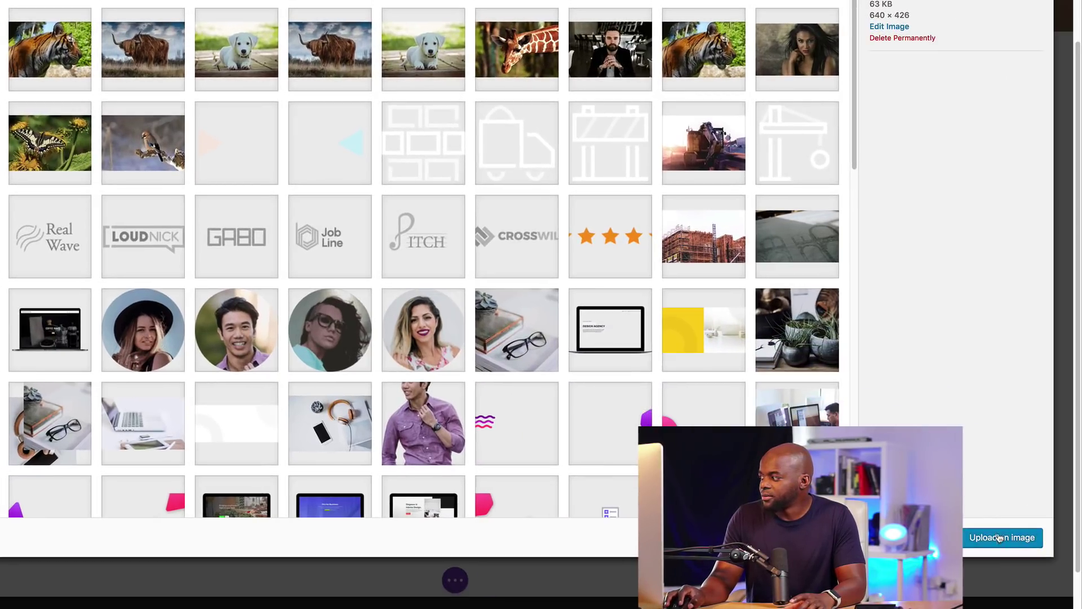
left_click(1037, 592)
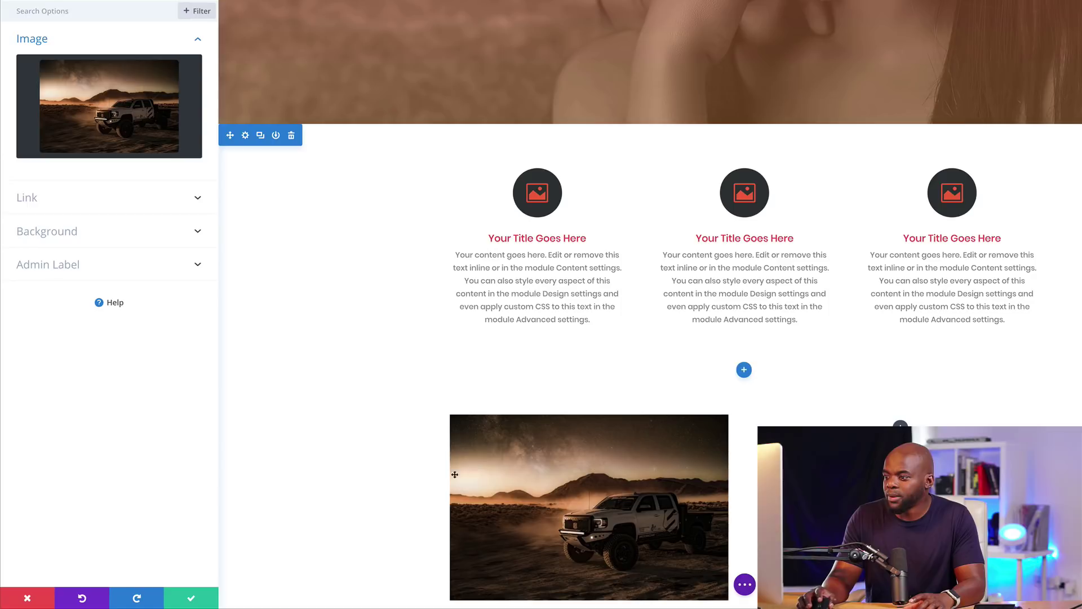
left_click(191, 597)
Step: Set the background color of the truck image's section to the palette's dark #313638 and save the section settings
scroll(249, 509, "down", 1)
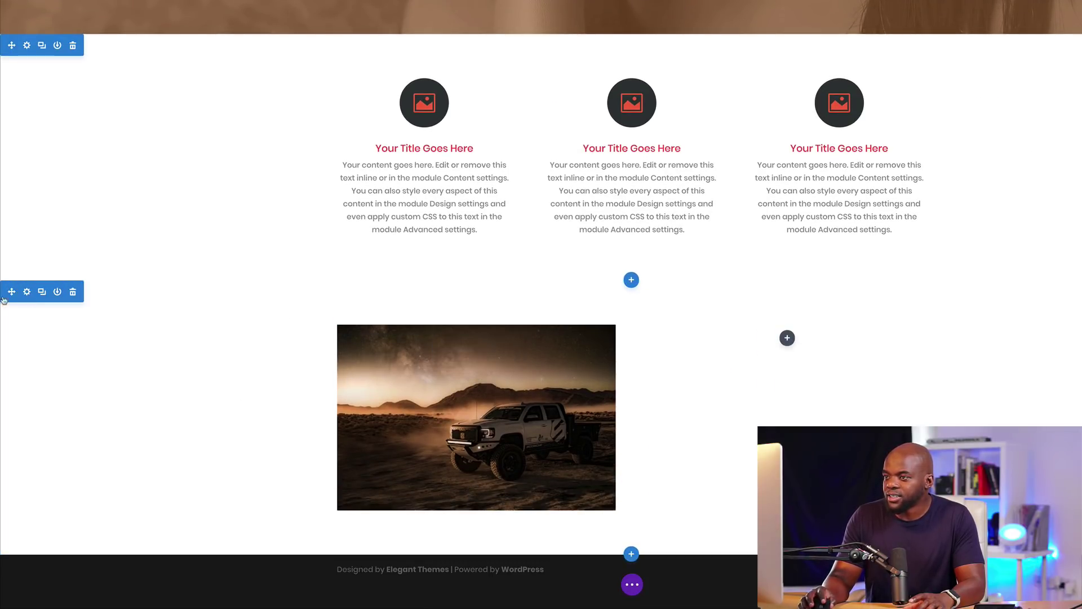
left_click(27, 292)
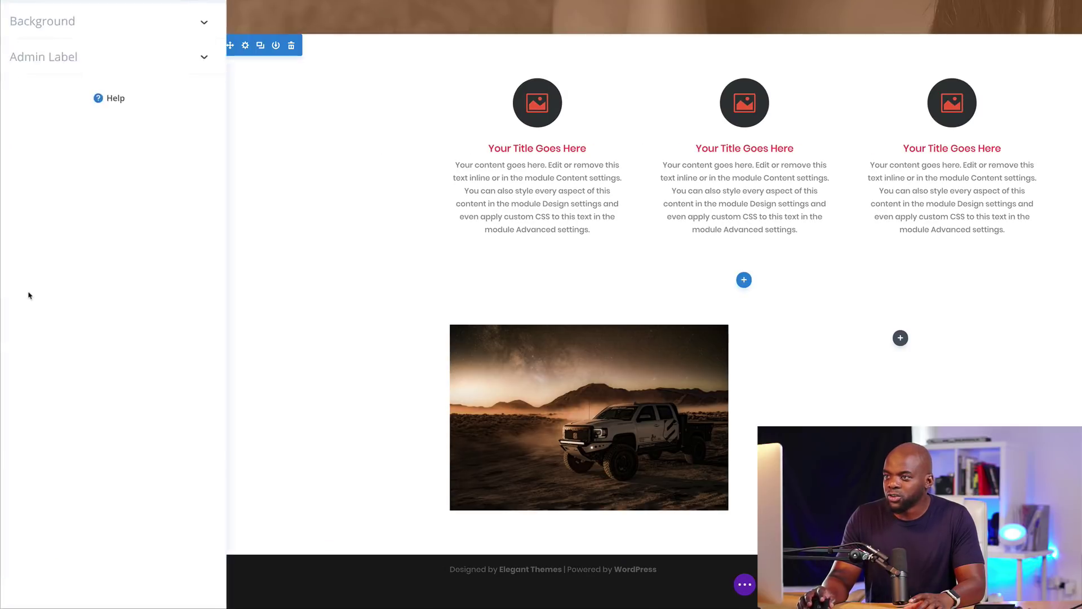
left_click(54, 46)
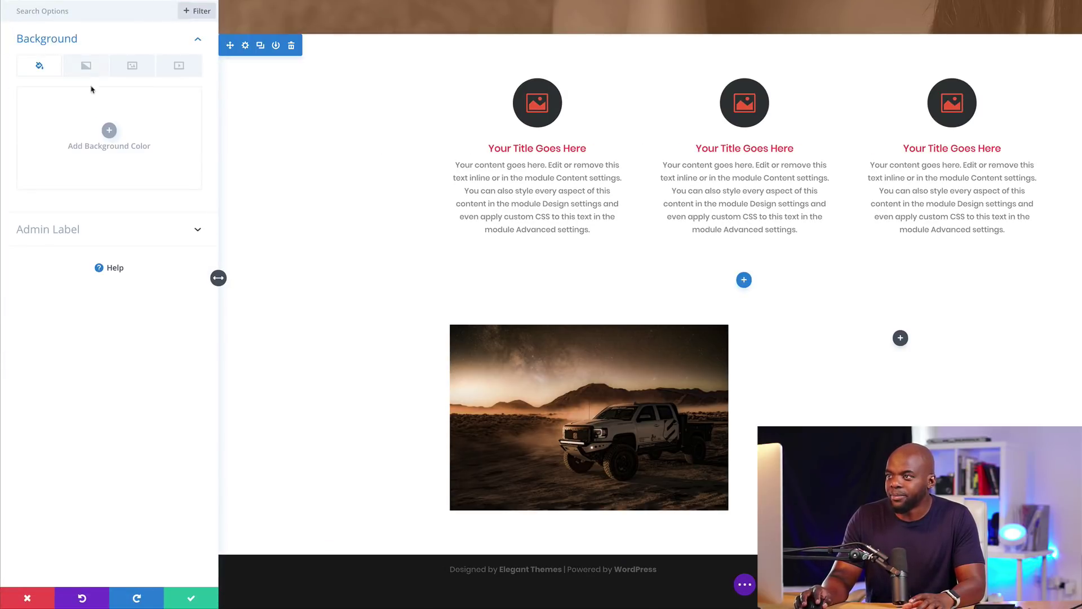
left_click(118, 133)
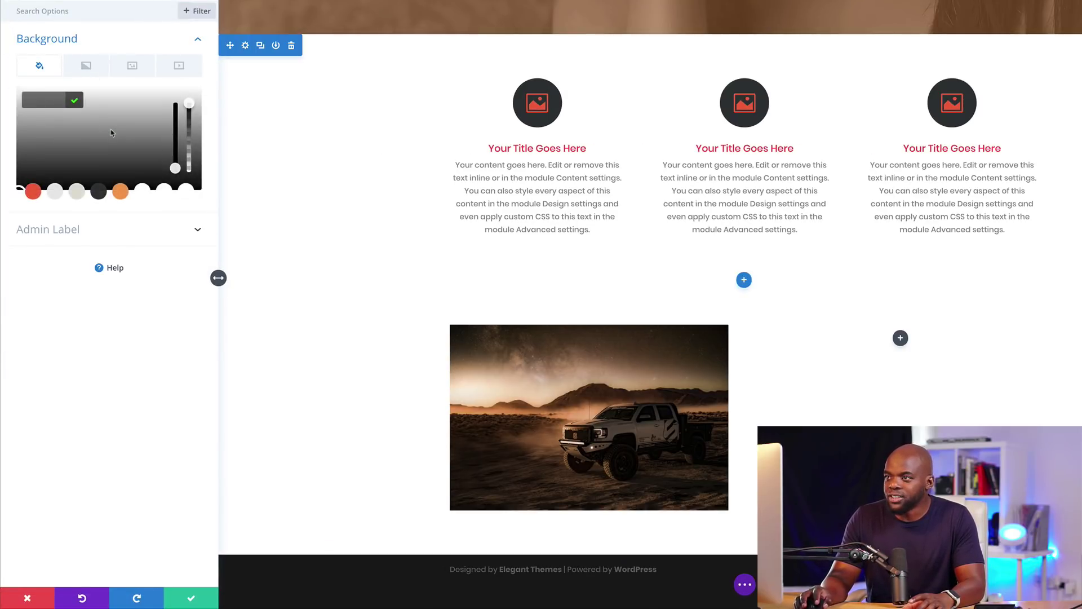
left_click(99, 193)
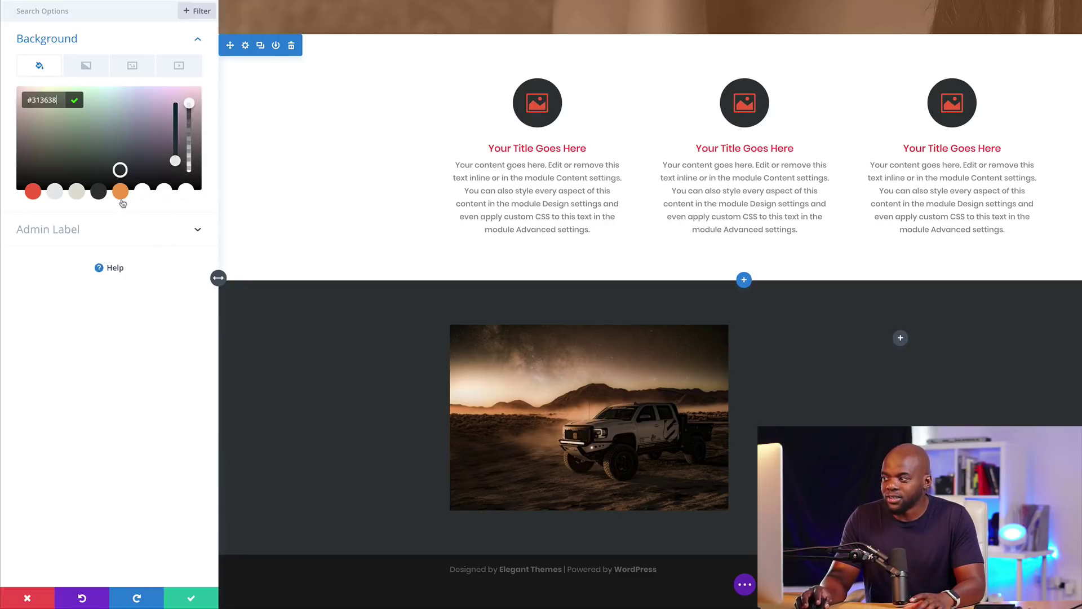
left_click(191, 598)
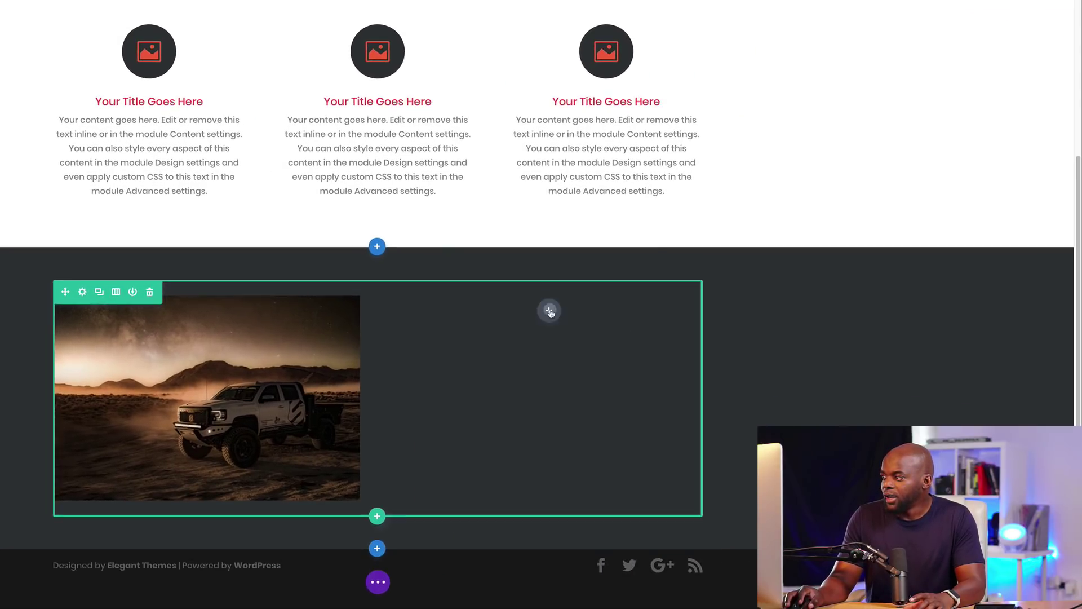
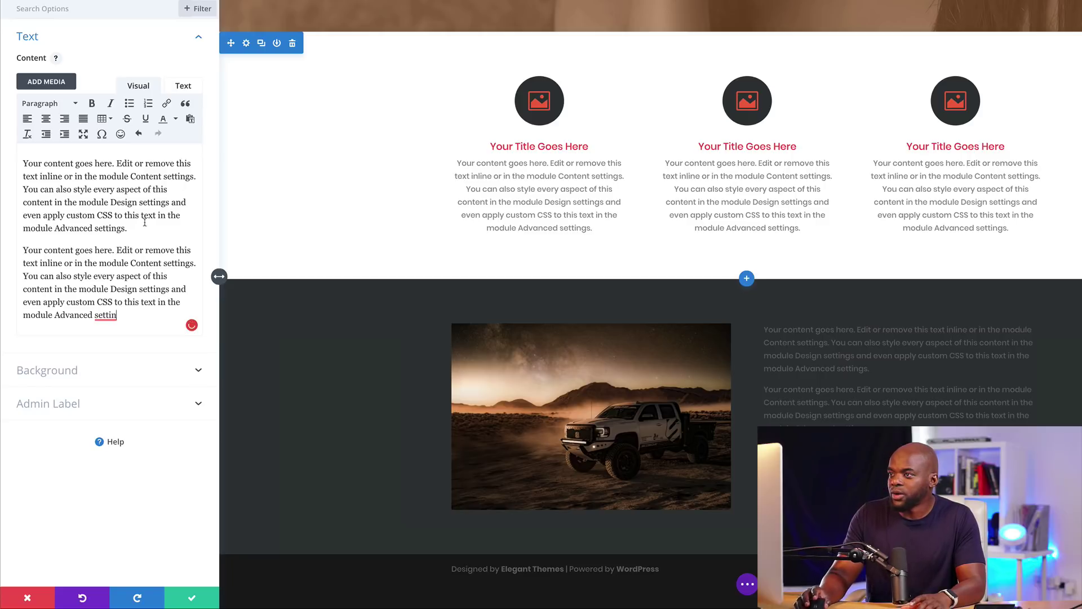
Step: Split "Your content goes here." from the start of the Text module's content into its own line and format it as Heading 2
left_click(116, 164)
key("Return")
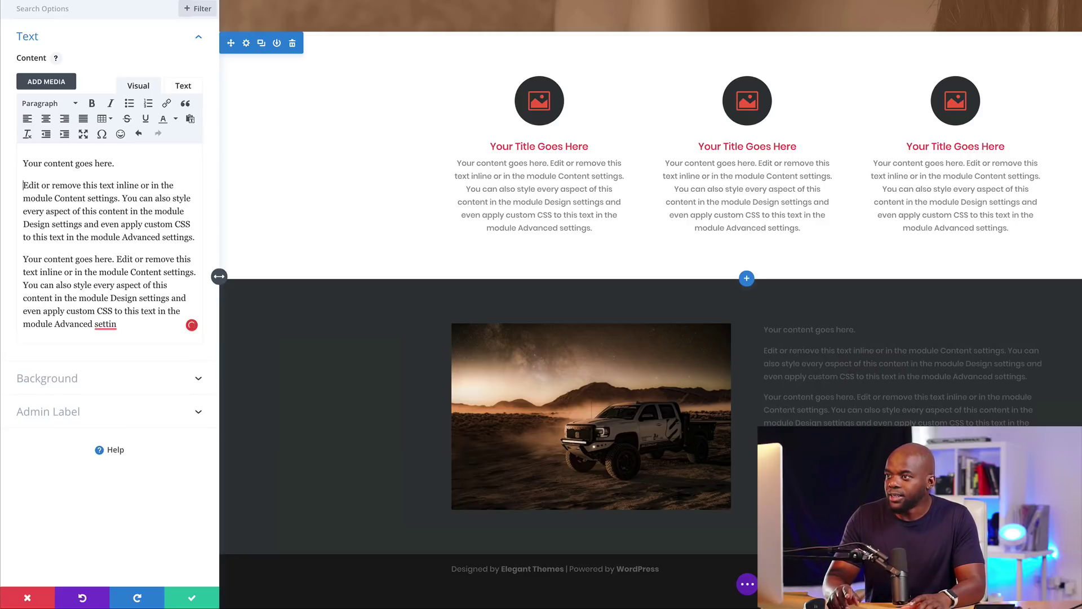
left_click_drag(117, 163, 35, 161)
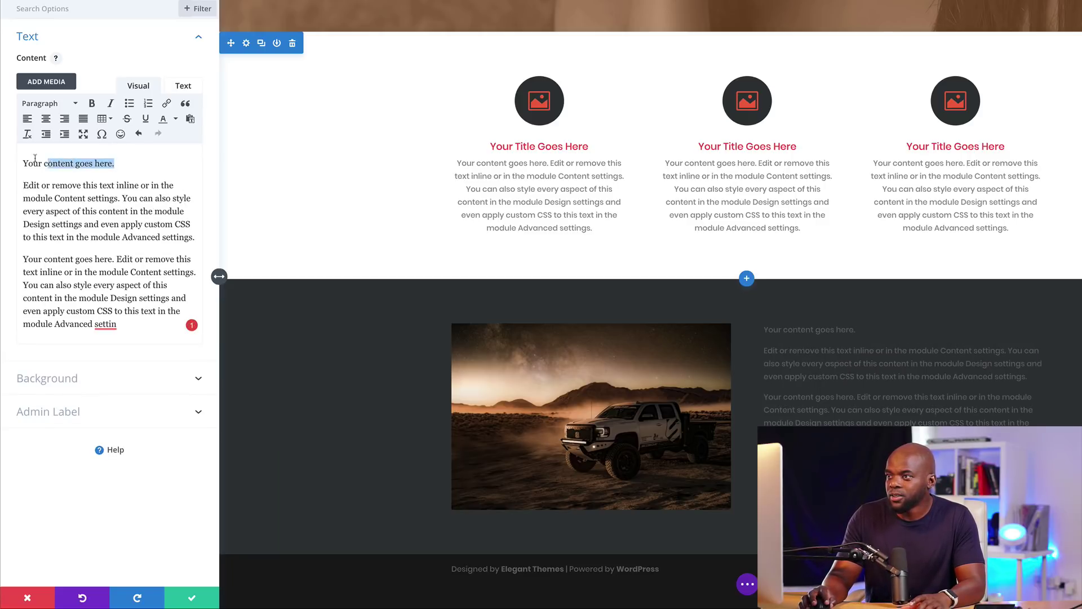
left_click(66, 104)
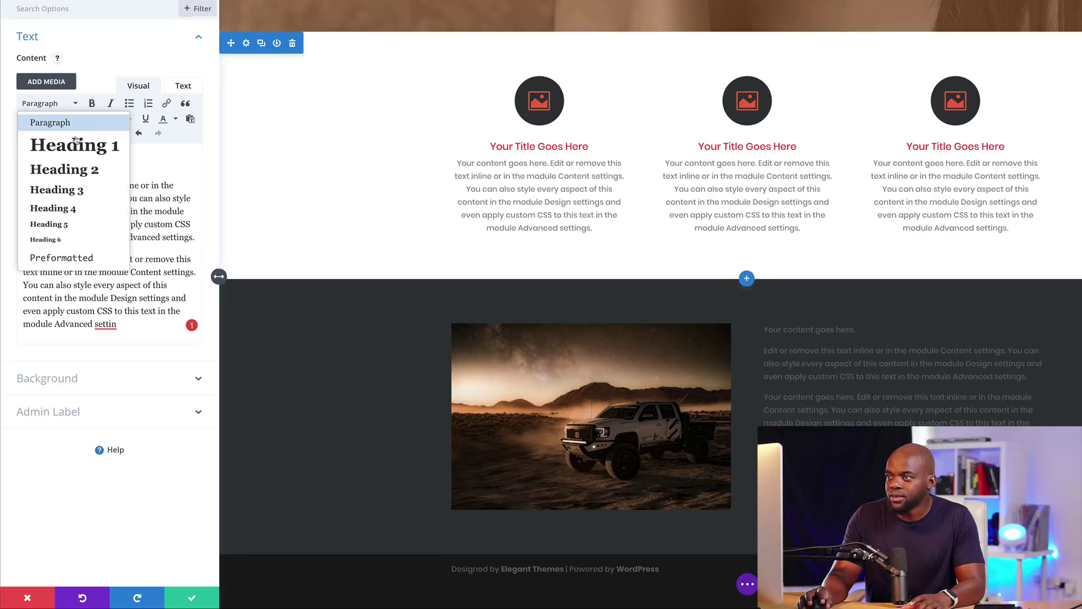
left_click(71, 169)
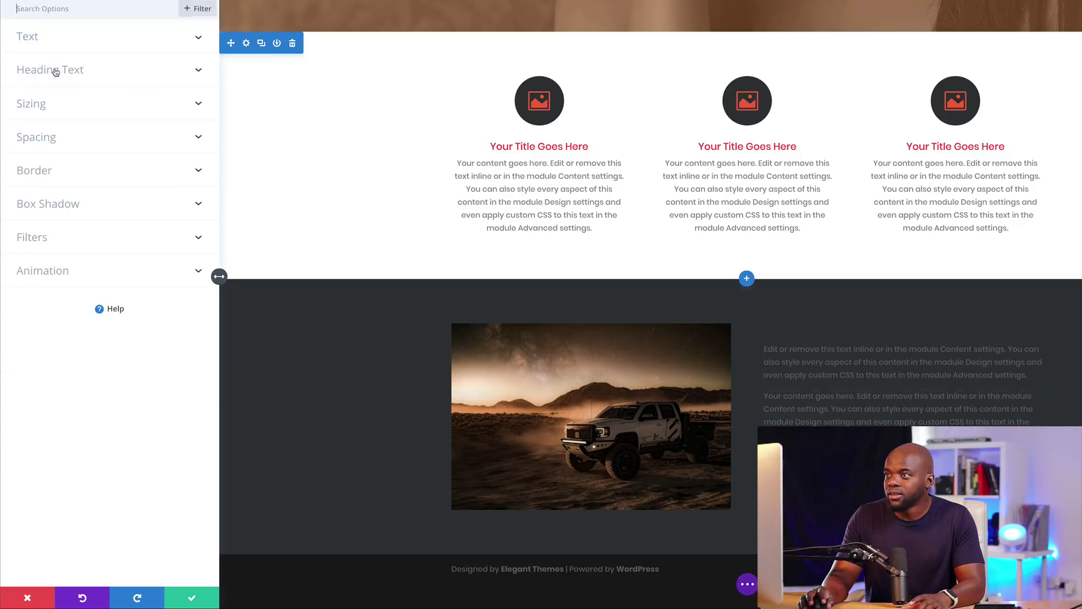
Step: Set the Text module's Heading 2 text color to the palette's red
left_click(55, 70)
left_click(61, 43)
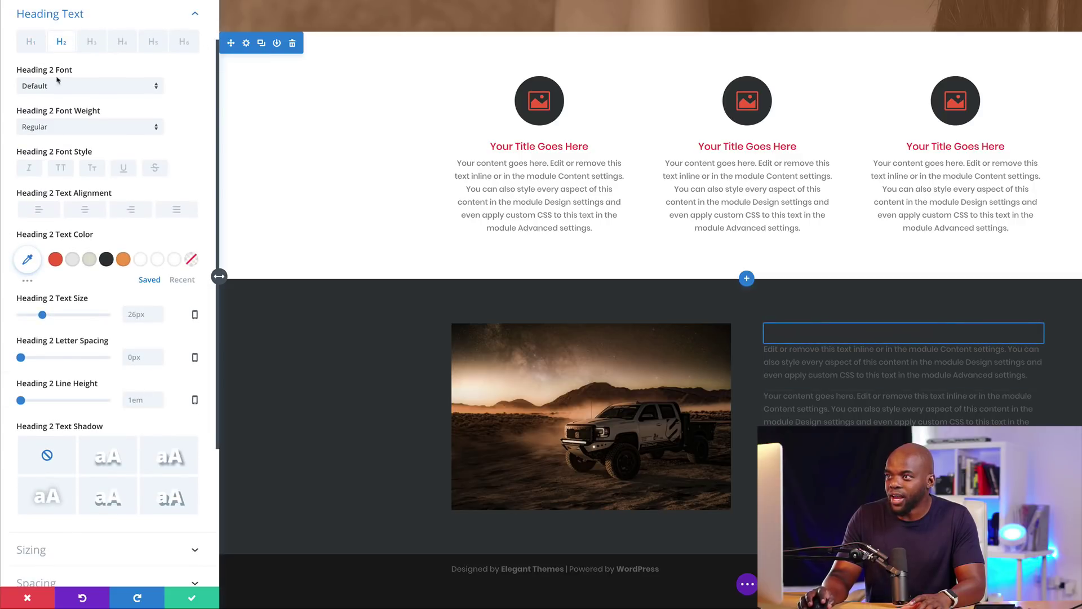
left_click(58, 262)
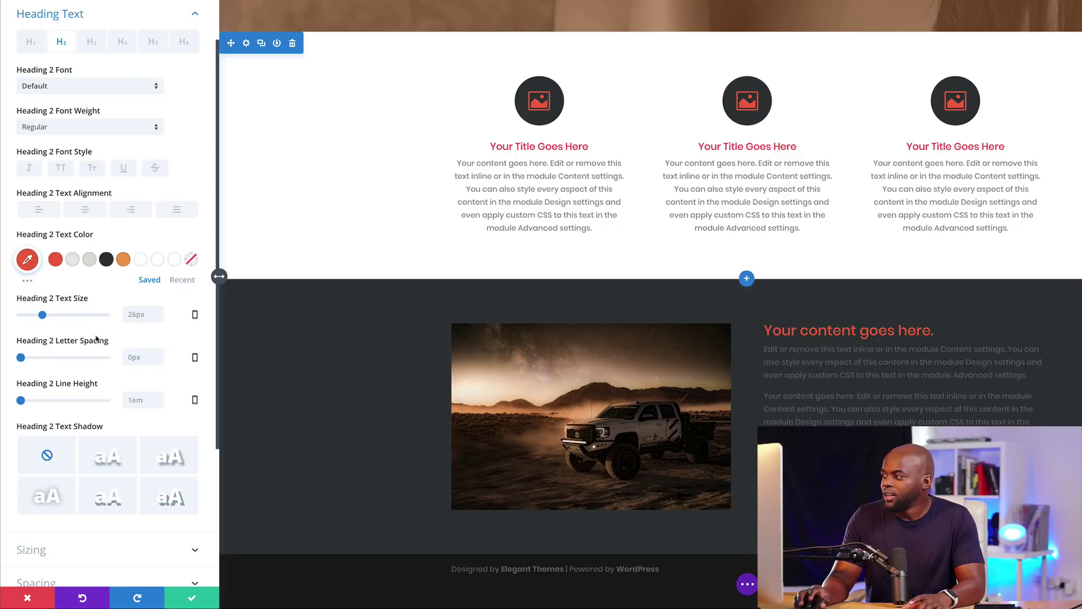
Step: Set the Text module's body text color to the palette's light beige-grey and save the module settings
left_click(766, 343)
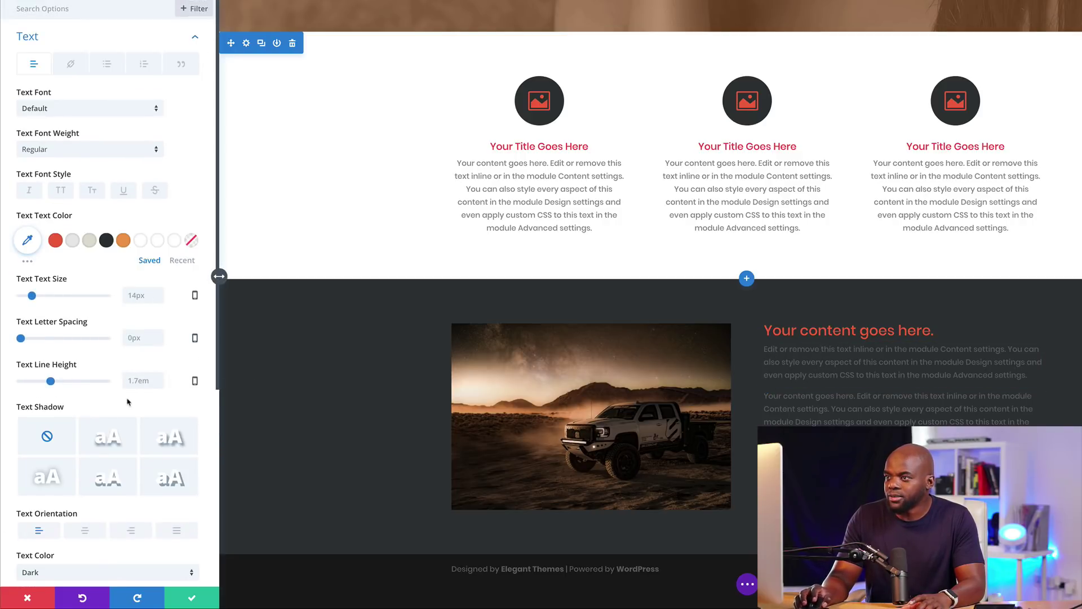
left_click(89, 241)
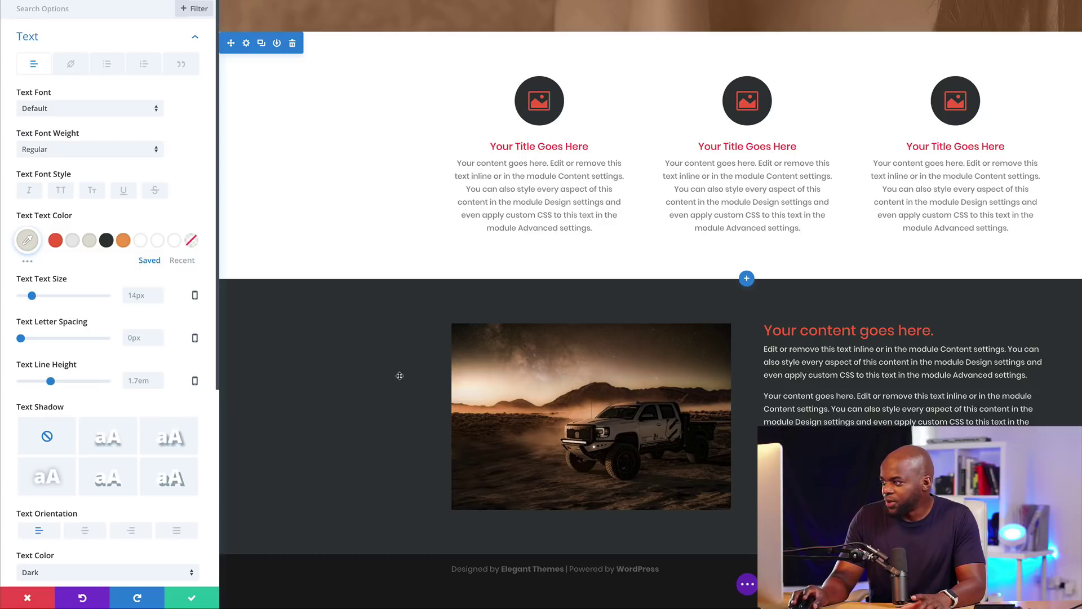
left_click(191, 600)
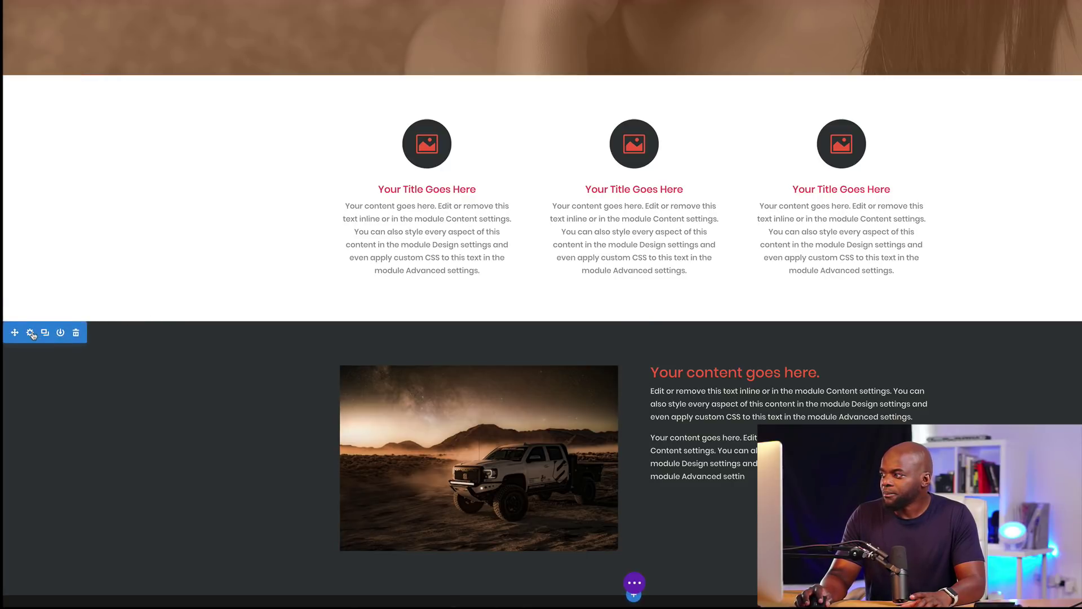
Step: Add a gently curved wave as the top divider of the dark truck image section and save the section settings
left_click(31, 333)
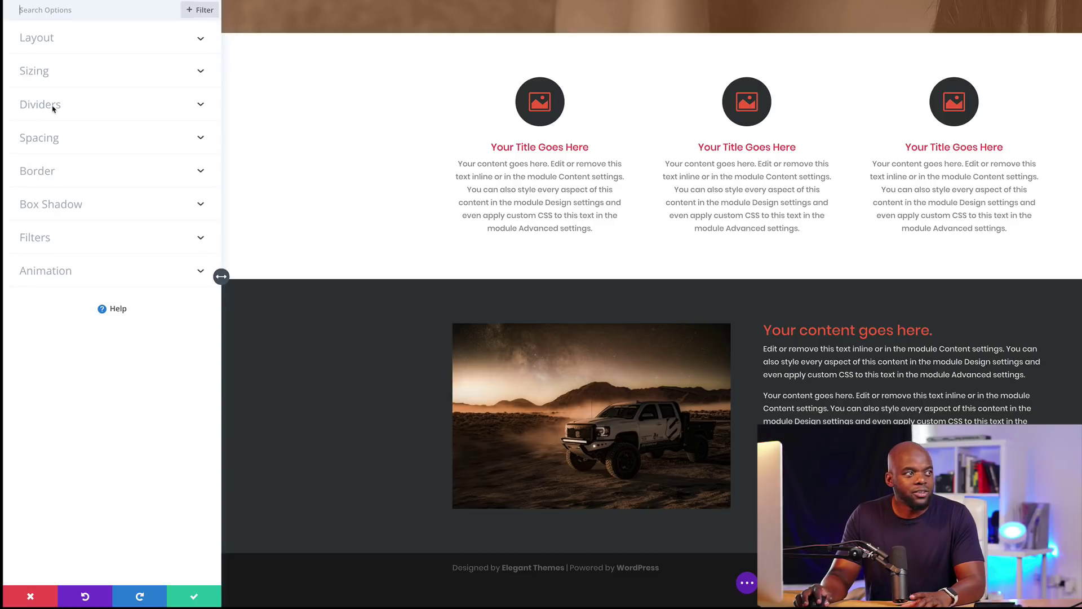
left_click(54, 108)
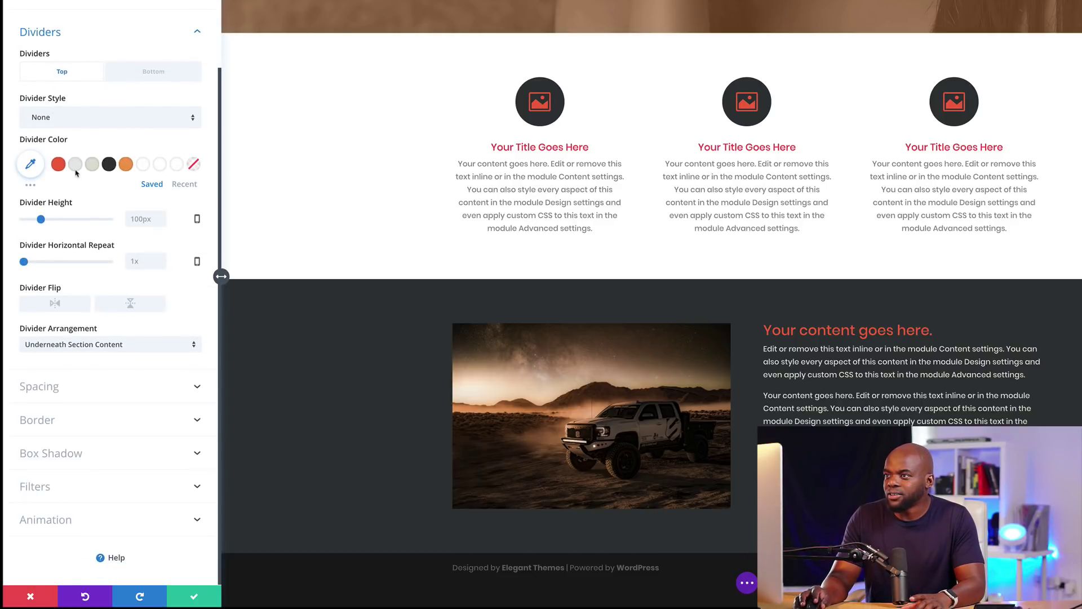
left_click(121, 123)
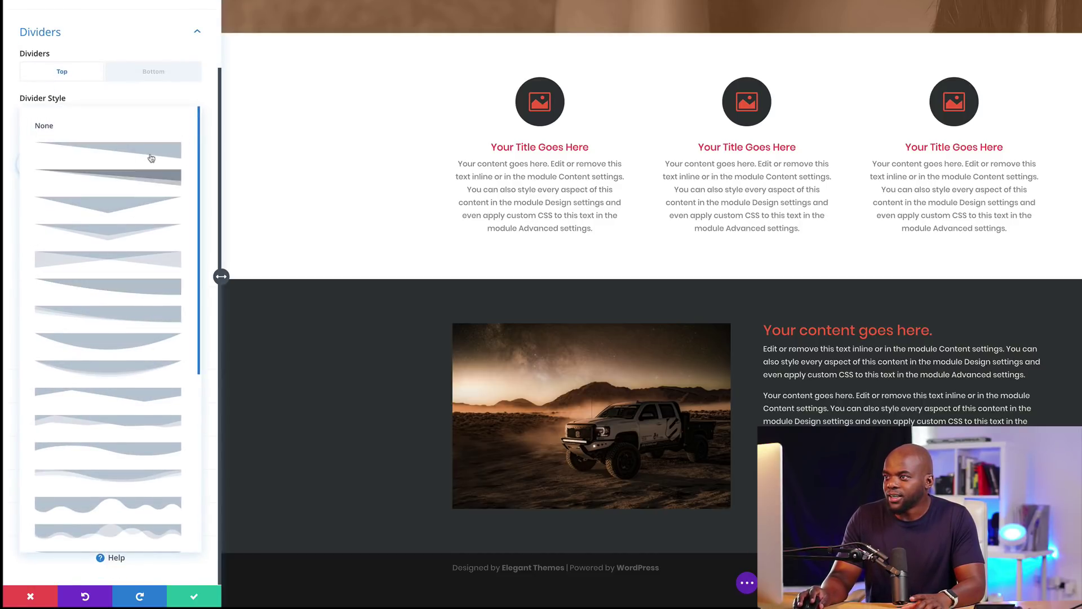
scroll(146, 474, "down", 1)
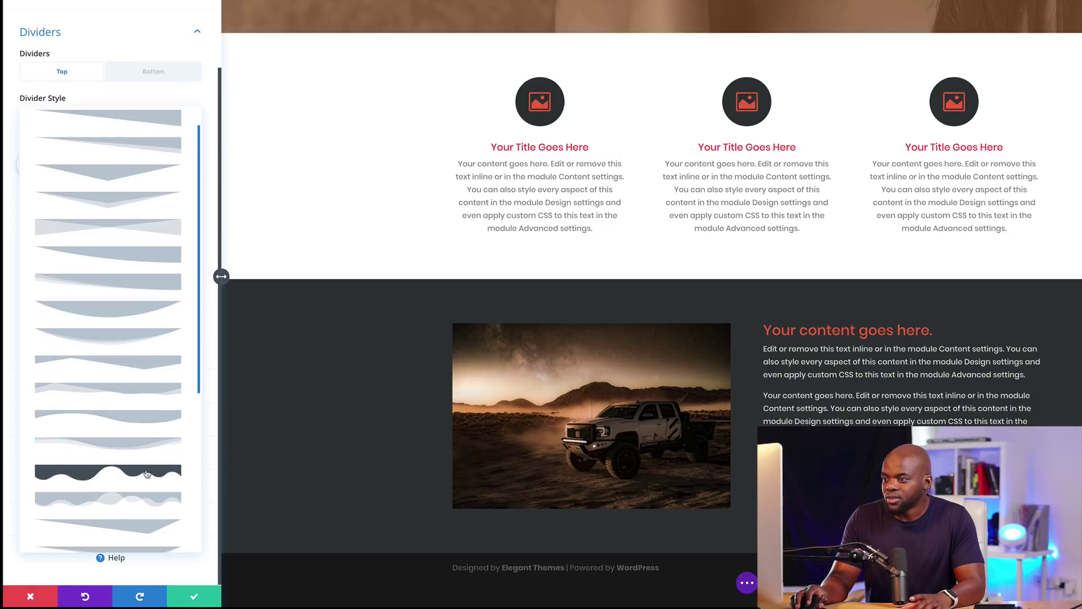
left_click(143, 420)
mouse_move(45, 219)
left_mouse_down()
mouse_move(33, 220)
mouse_move(41, 221)
left_mouse_up()
left_click(191, 599)
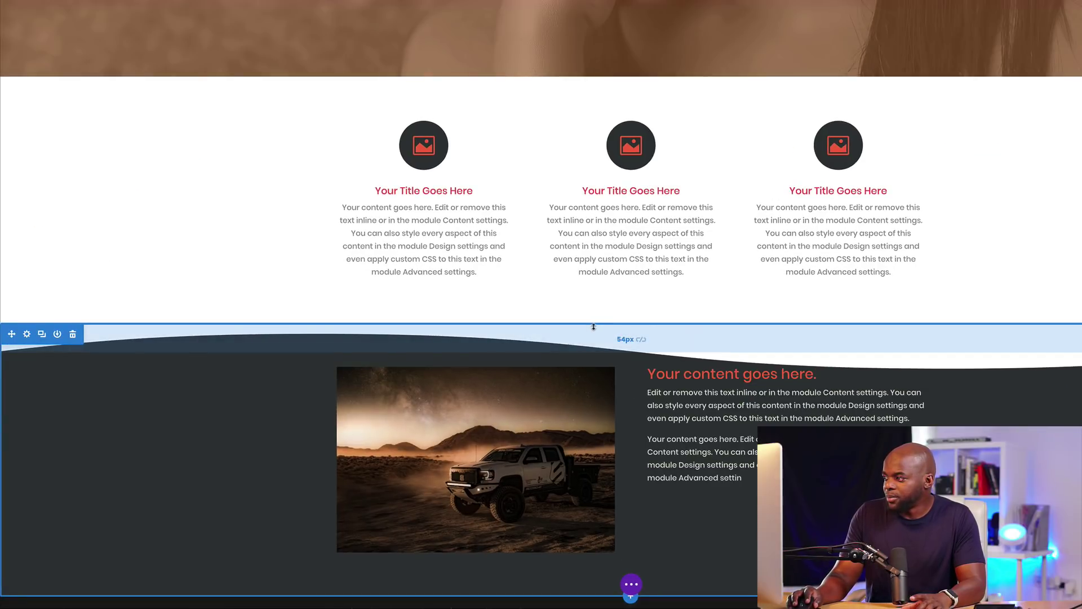
Step: Increase the dark section's top padding to about 161 px and enlarge the blurb section's top and bottom padding
left_click_drag(593, 327, 599, 382)
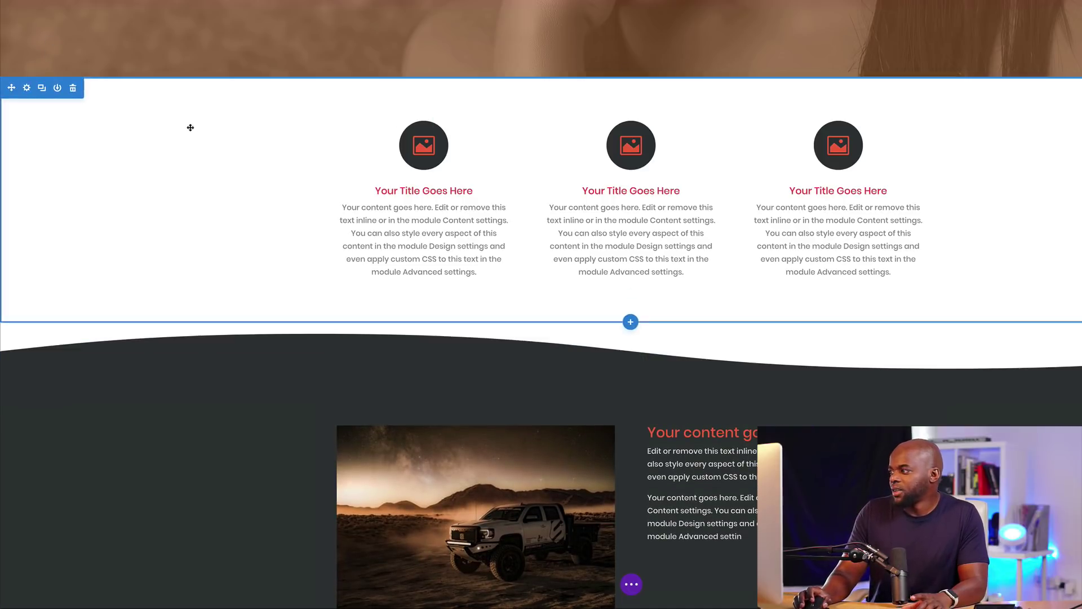
scroll(192, 130, "up", 1)
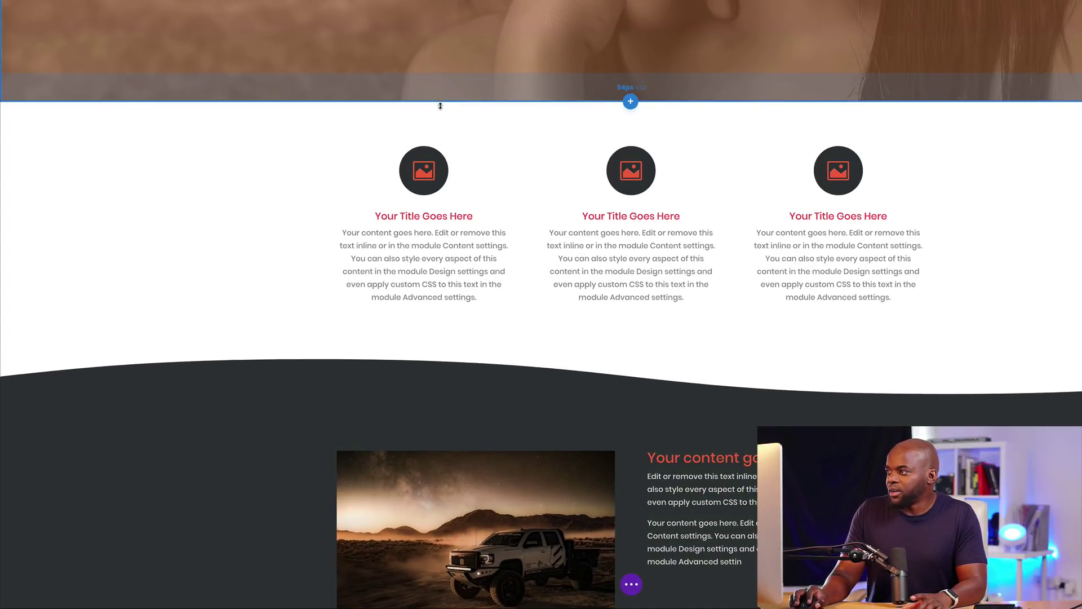
left_click_drag(446, 106, 455, 142)
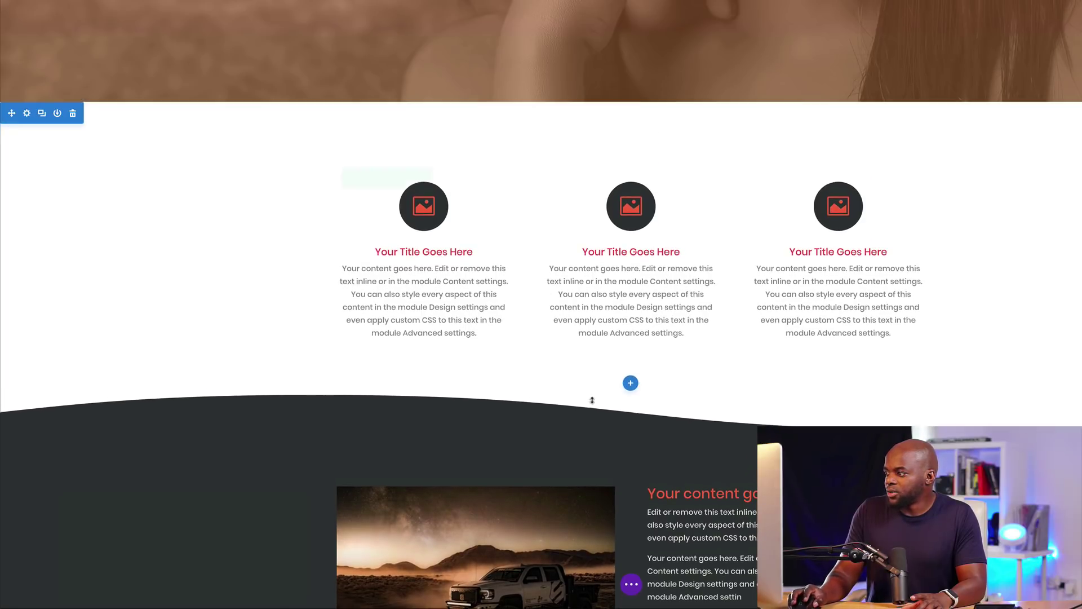
left_click_drag(580, 382, 587, 410)
scroll(232, 345, "down", 3)
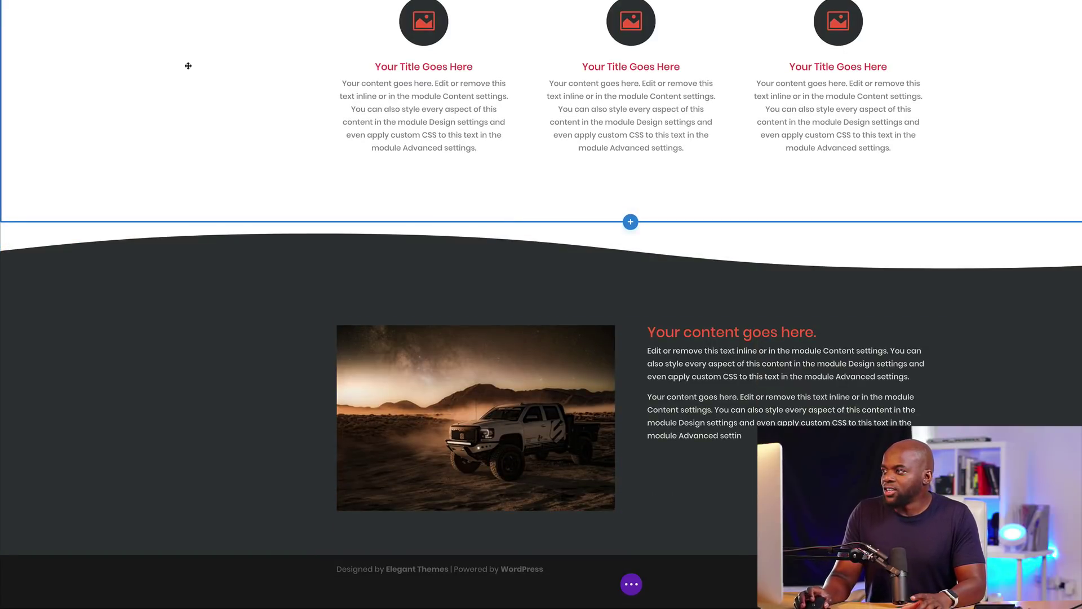
scroll(189, 66, "up", 10)
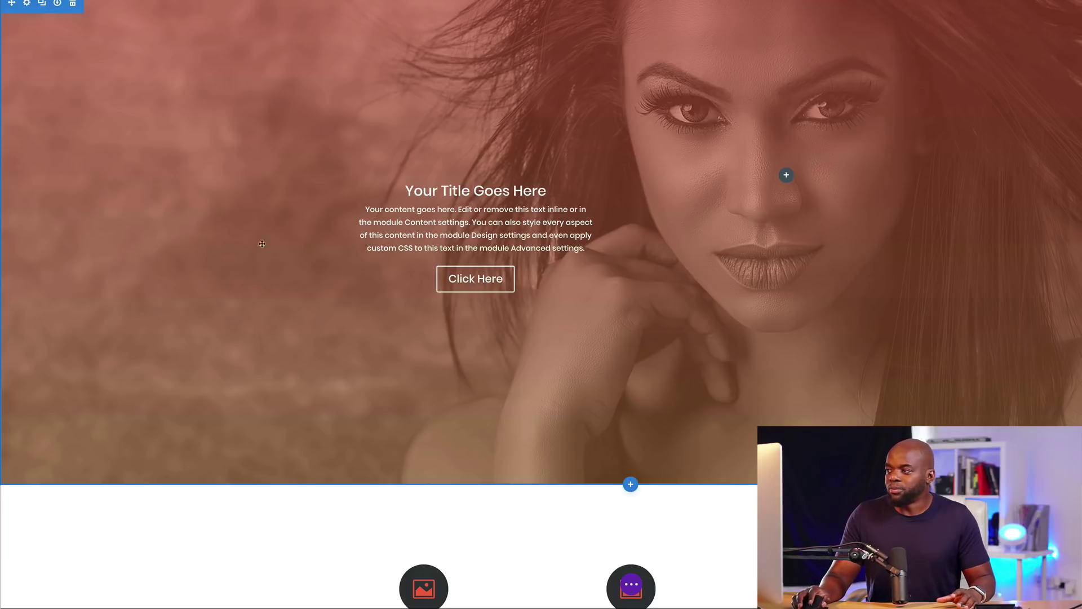
scroll(275, 271, "down", 10)
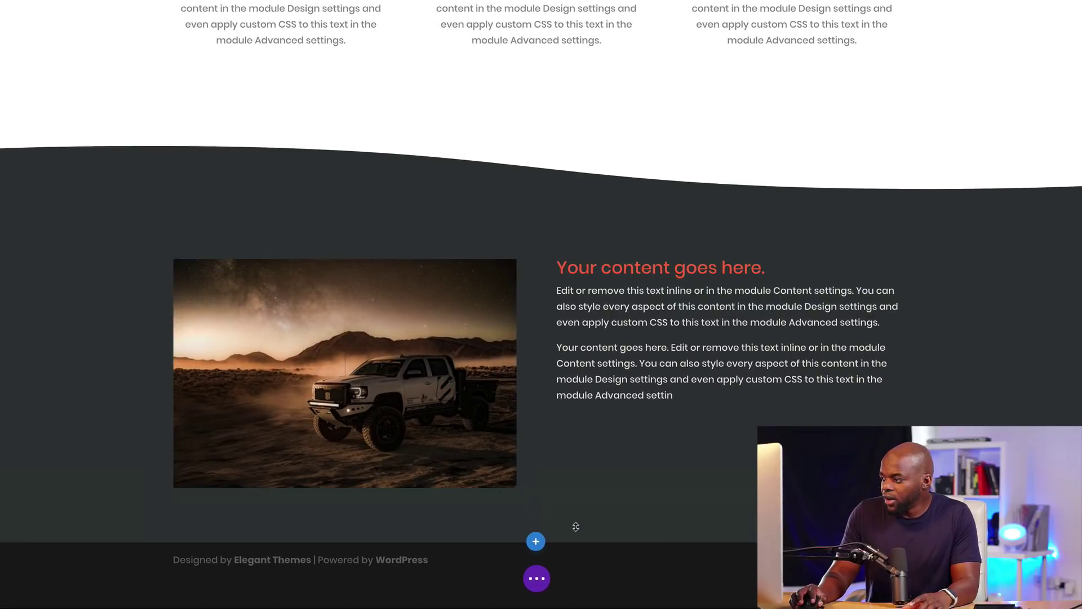
left_click(632, 556)
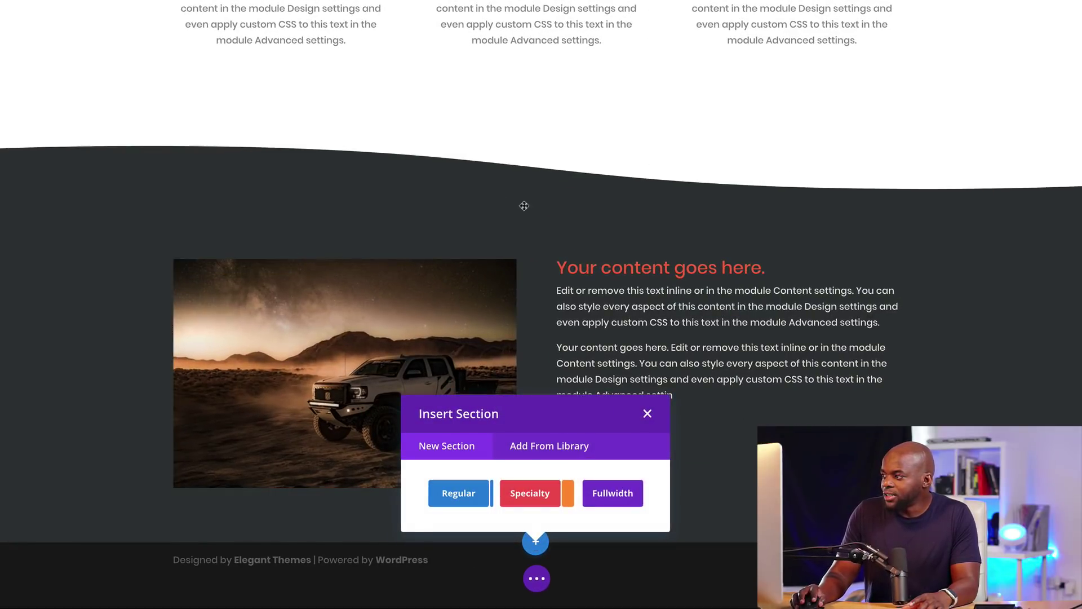
left_click(554, 200)
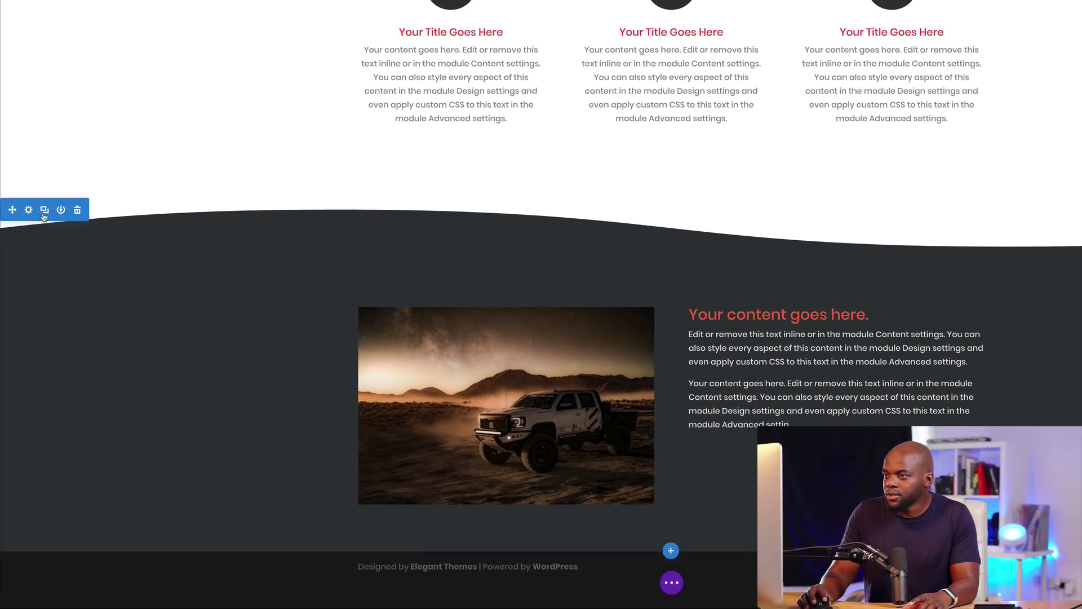
Step: Duplicate the truck image section, set the lower copy's background to the palette's red #f06543 and save the section settings
left_click(44, 211)
scroll(304, 379, "down", 5)
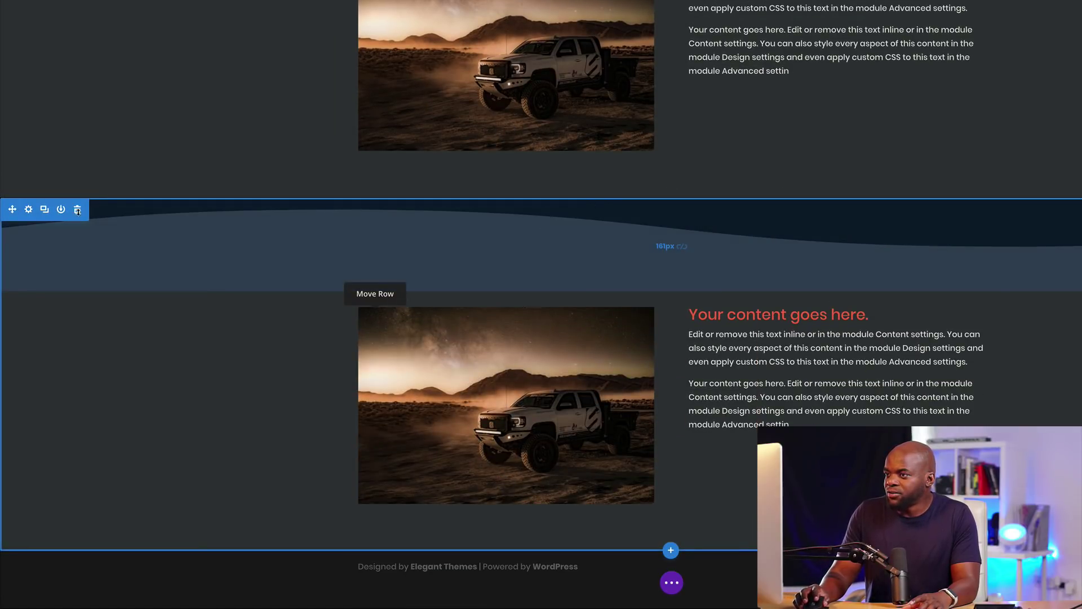
left_click(28, 213)
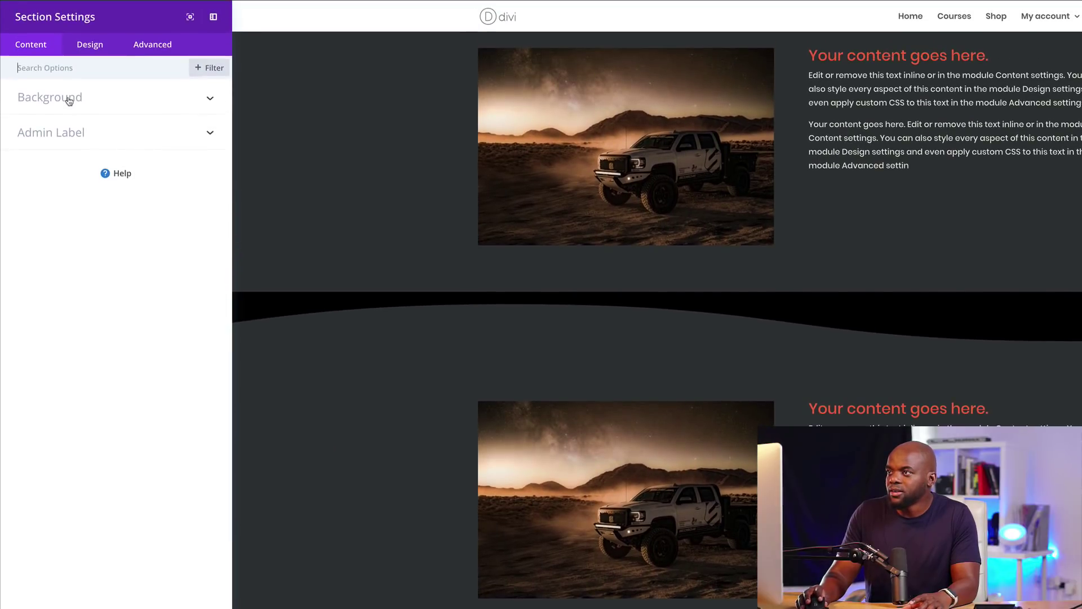
left_click(64, 101)
left_click(133, 196)
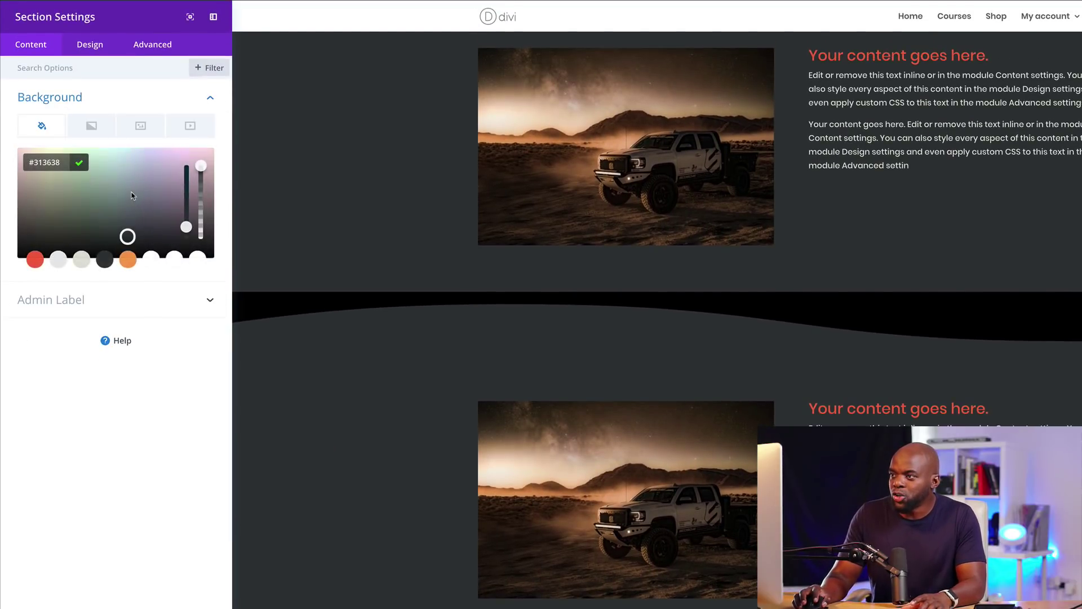
left_click(37, 262)
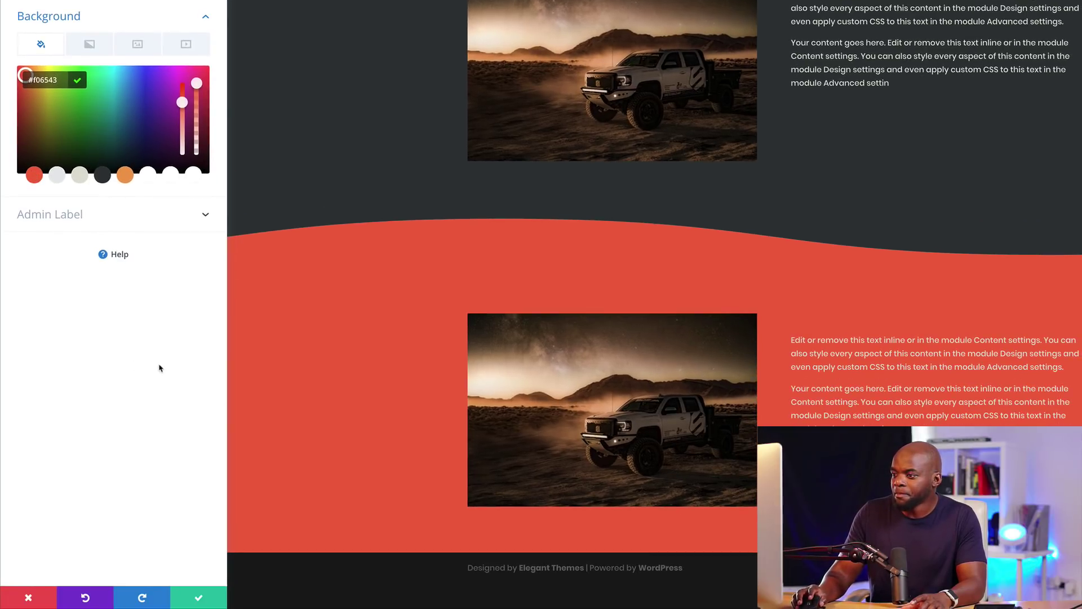
left_click(197, 601)
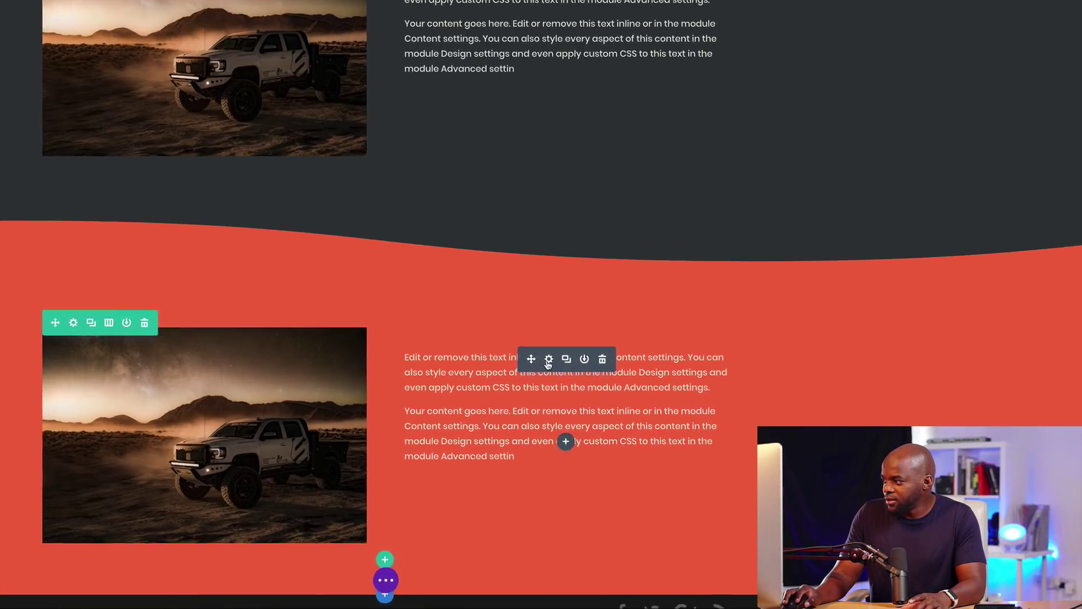
Step: Set the Heading 2 text color of the red section's Text module to a dark charcoal shade from the extended swatches
left_click(549, 360)
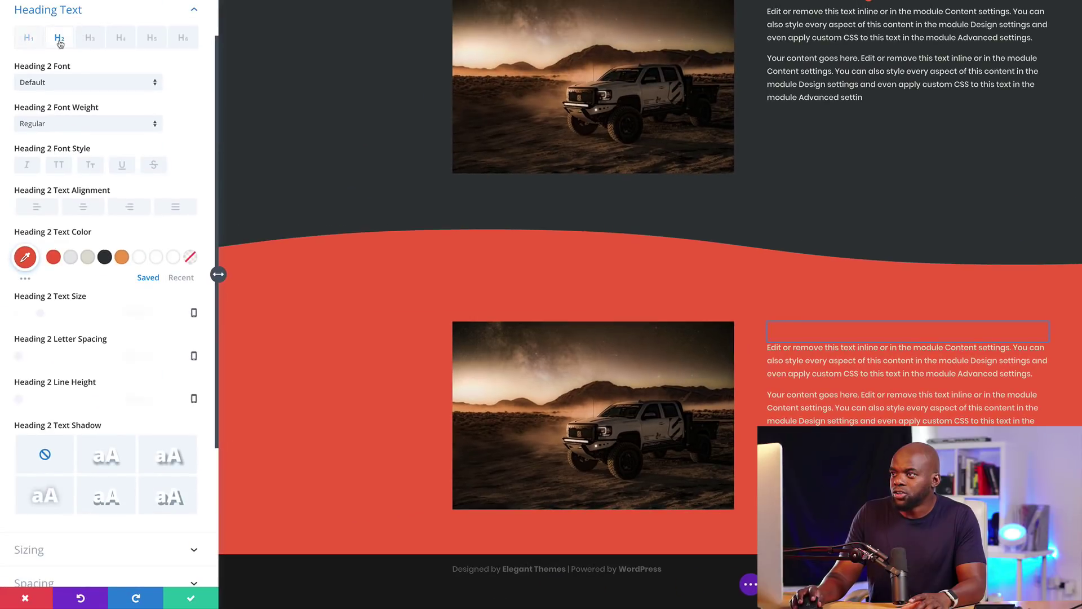
left_click(105, 257)
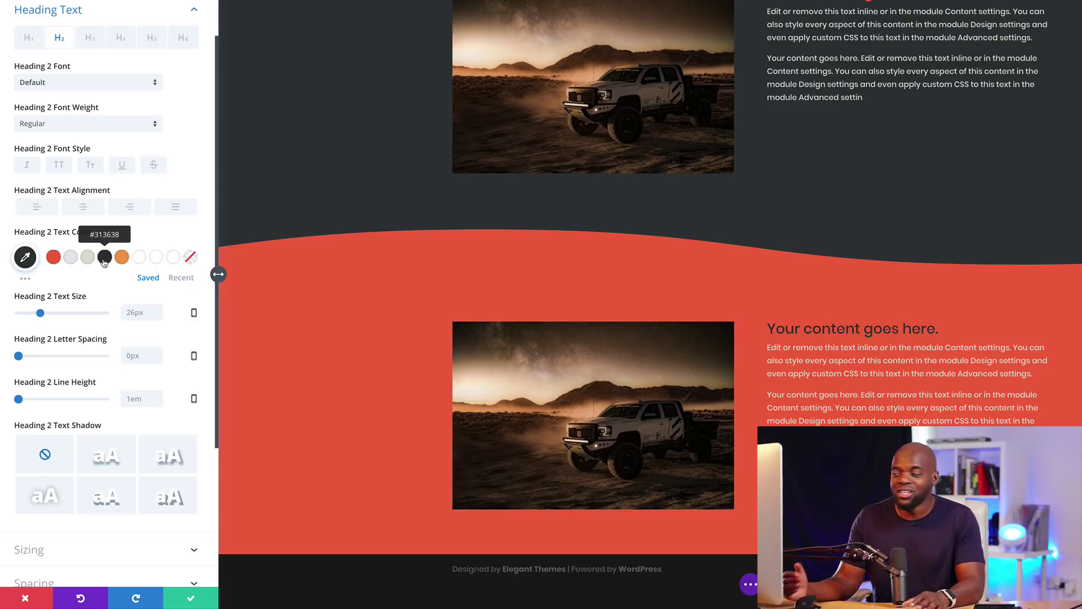
left_click(26, 280)
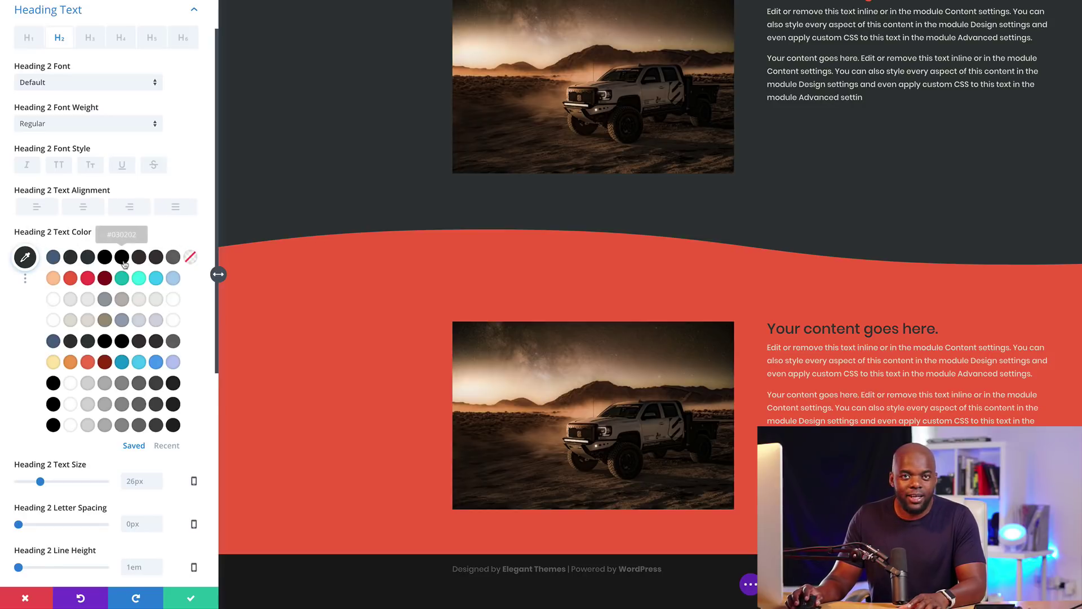
left_click(172, 259)
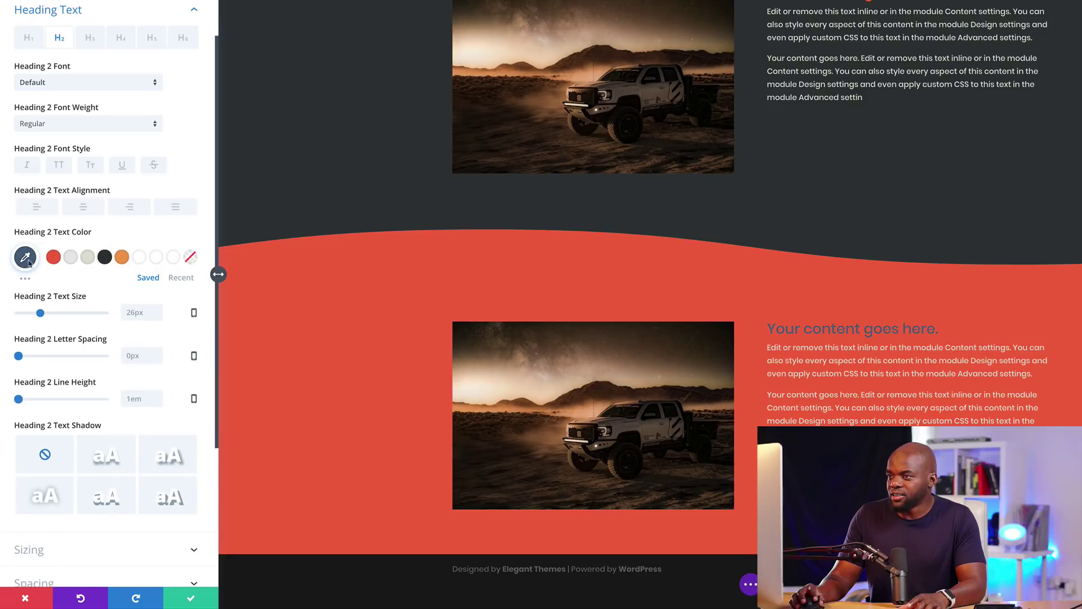
left_click(25, 278)
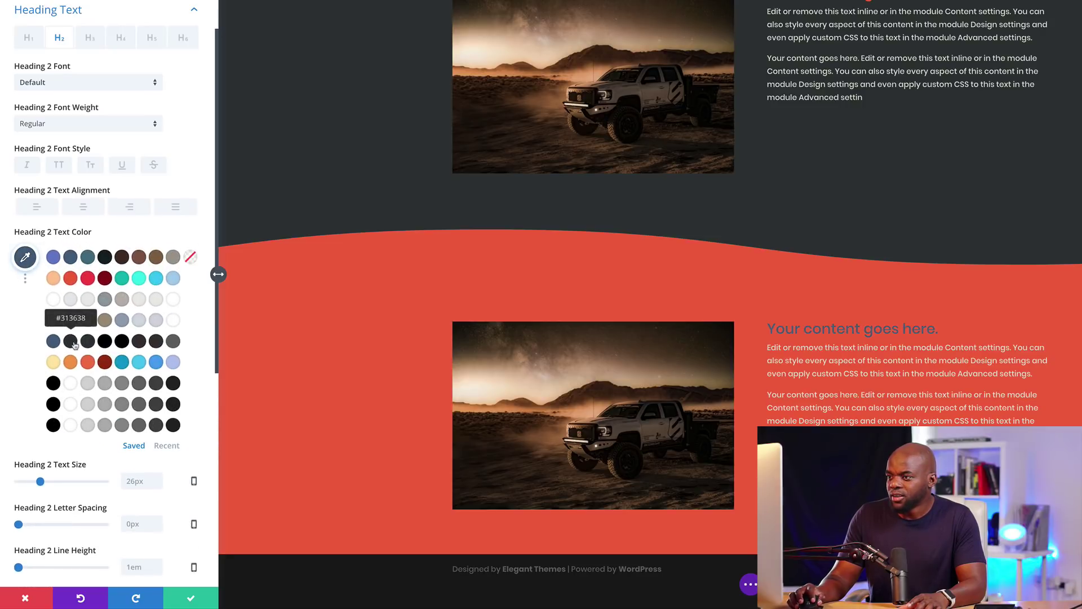
left_click(103, 342)
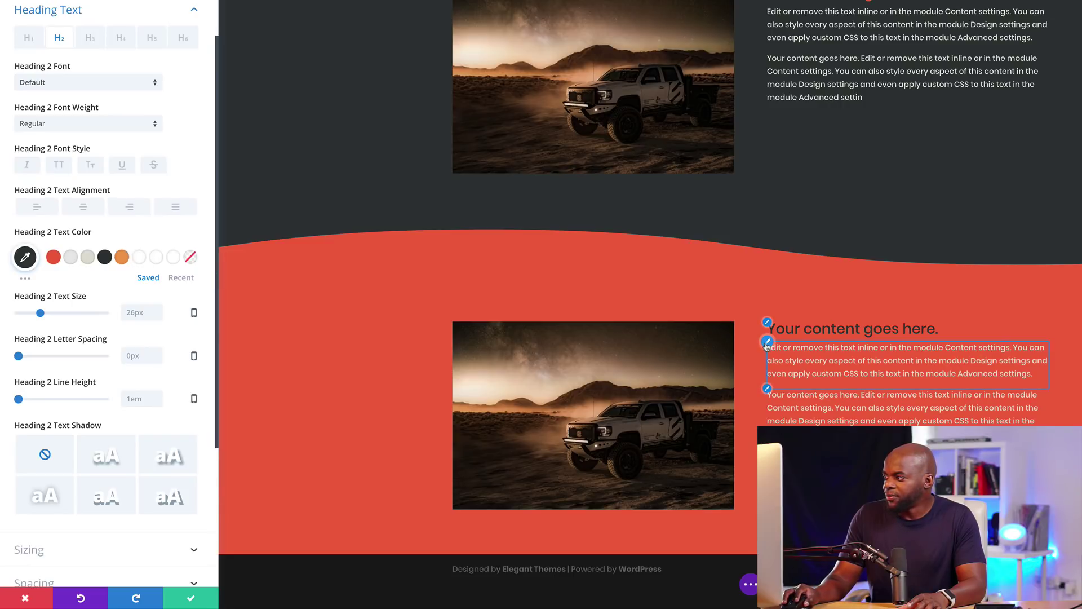
Step: Try lighter palette colors on the red section's body text, settle on the dark #313638 and save the module settings
left_click(767, 343)
left_click(106, 238)
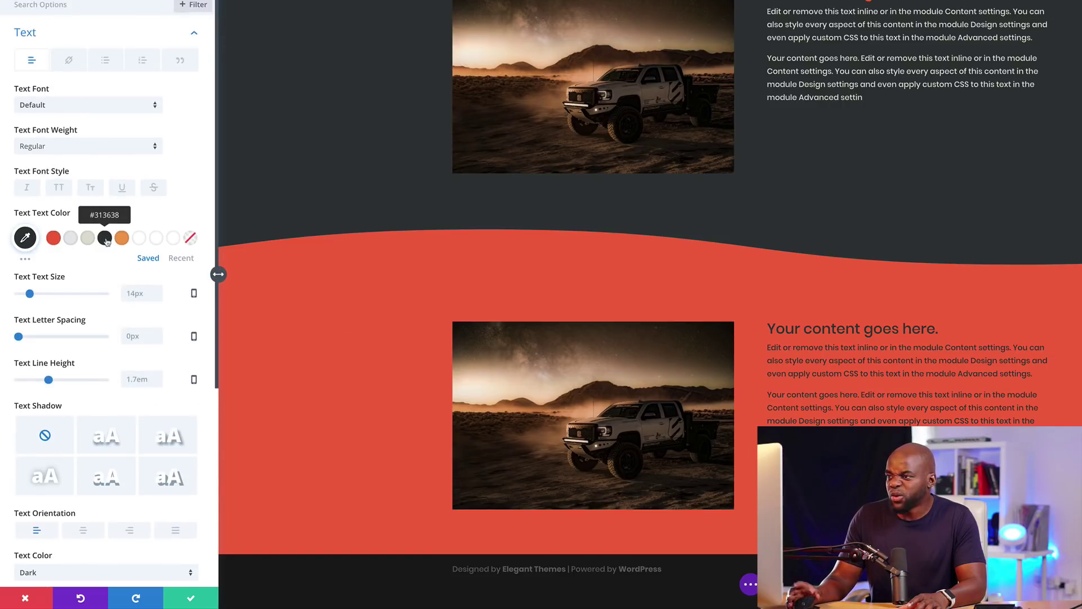
left_click(87, 237)
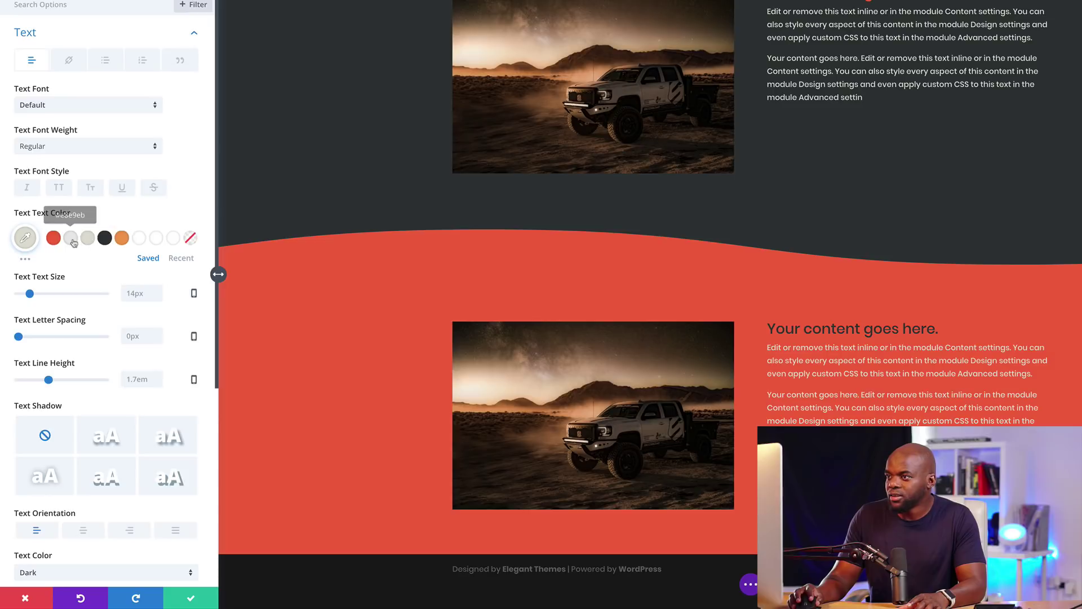
left_click(71, 239)
left_click(140, 243)
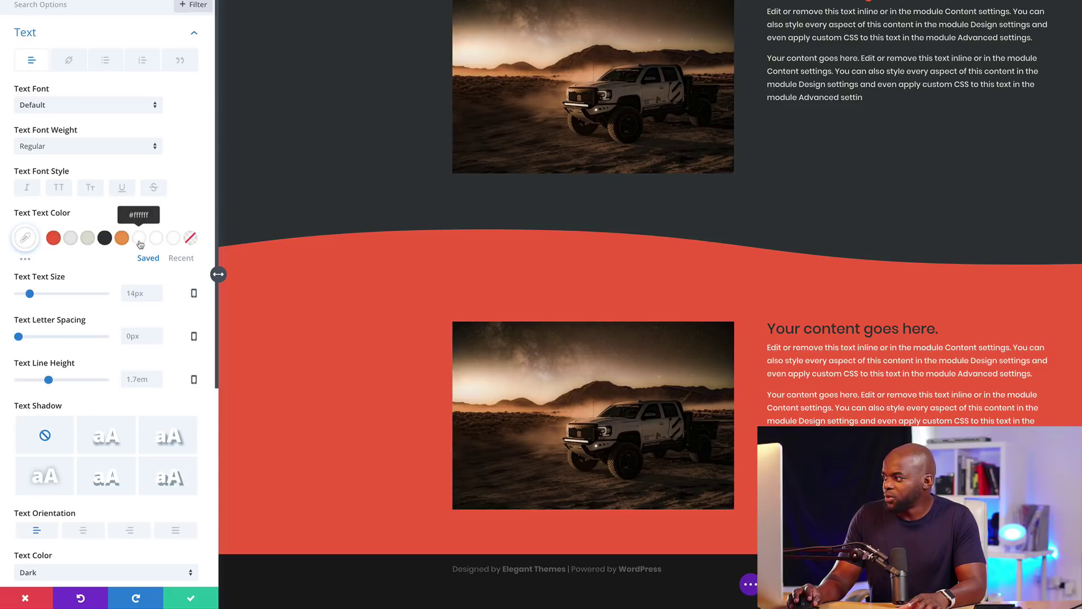
left_click(107, 240)
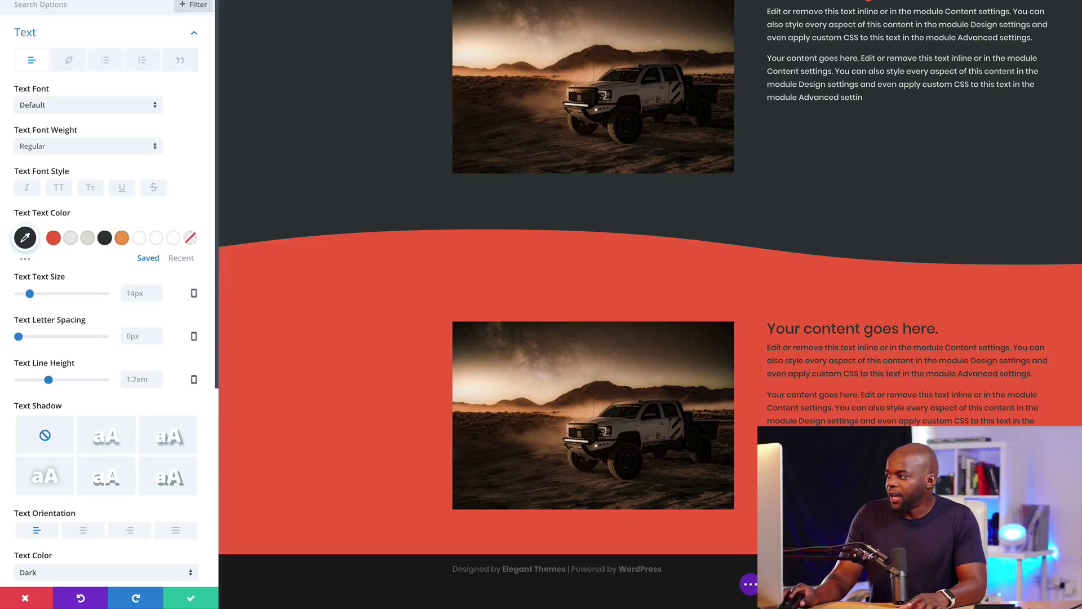
left_click(192, 601)
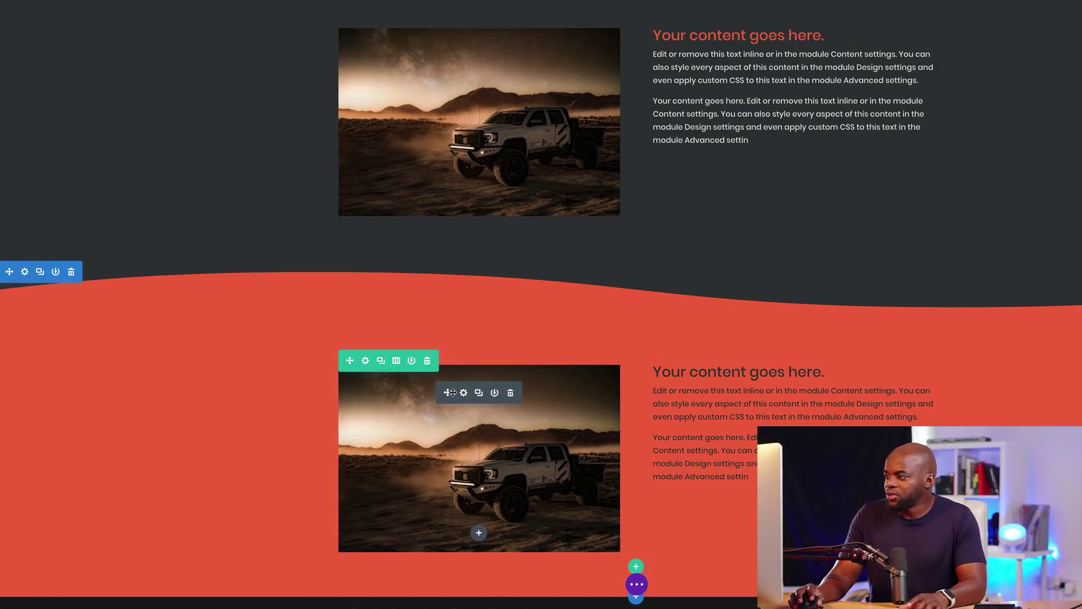
Step: Swap the red section's modules so the text sits in the left column and the truck image in the right
left_click_drag(449, 393, 808, 405)
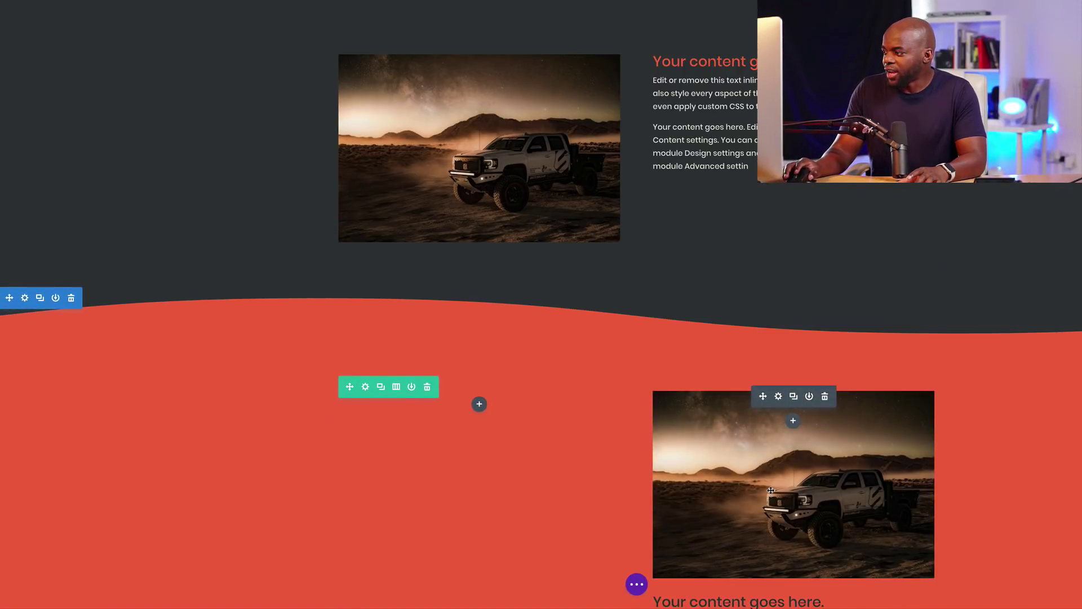
scroll(775, 491, "down", 3)
scroll(774, 491, "down", 2)
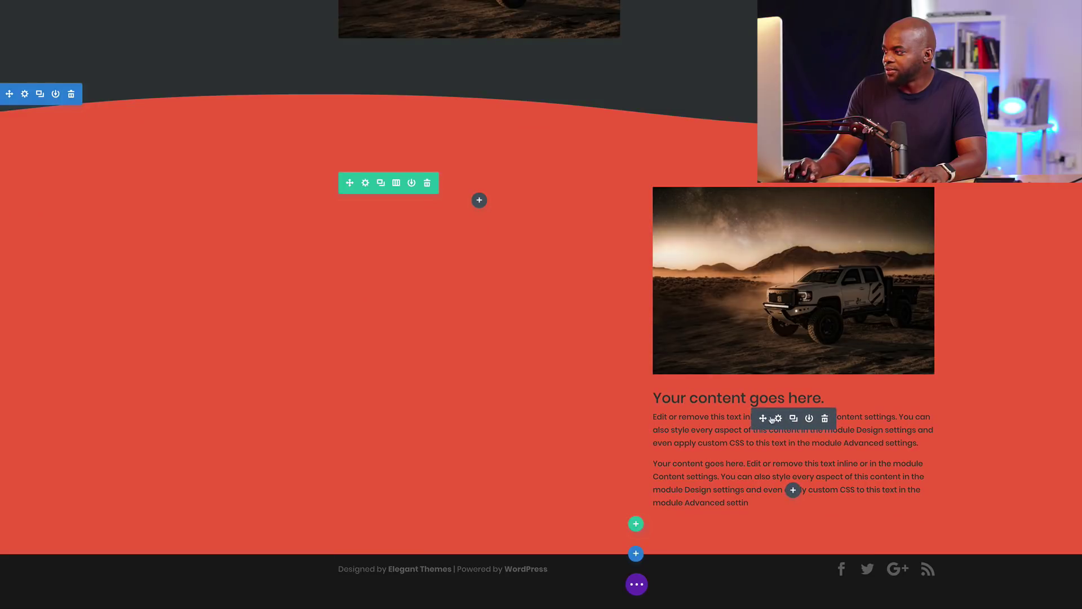
left_click_drag(763, 418, 484, 326)
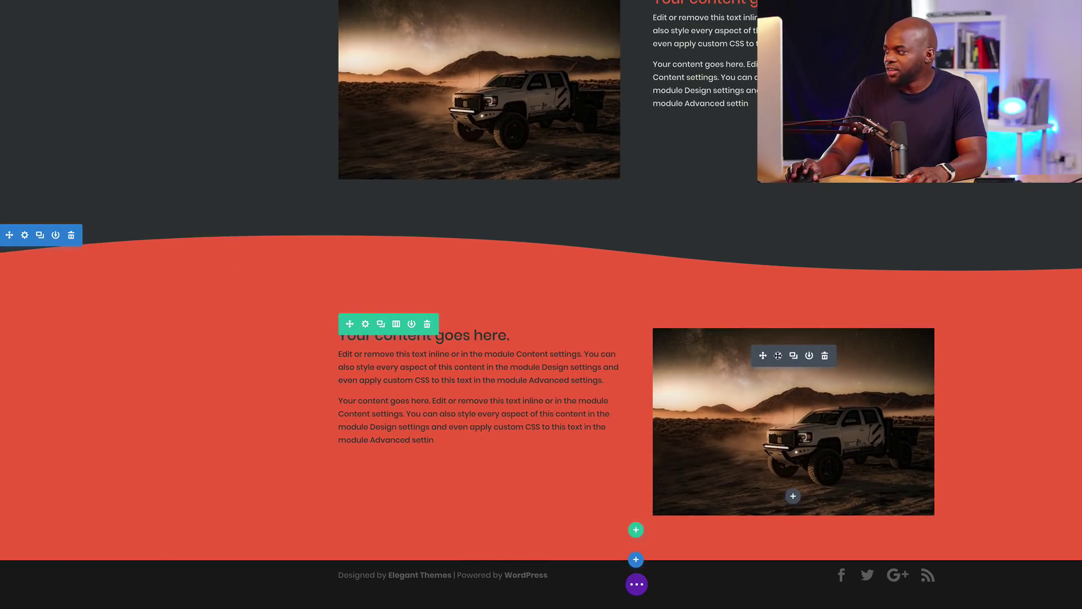
Step: Replace the truck picture in the red section's Image module with the excavator photo from the media library and save the module settings
left_click(790, 359)
mouse_move(102, 111)
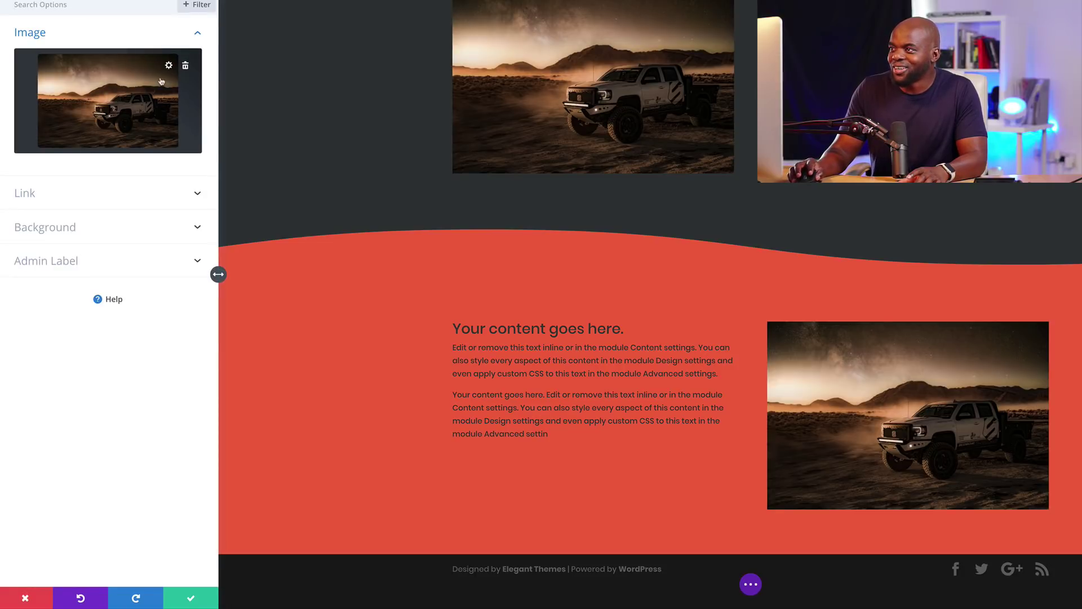
left_click(186, 67)
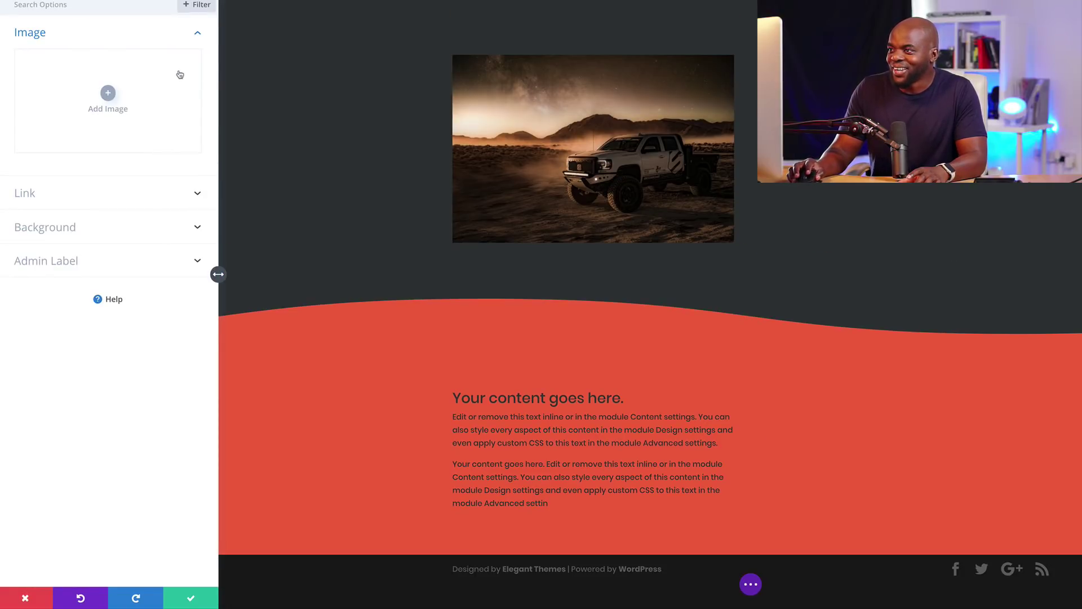
left_click(109, 93)
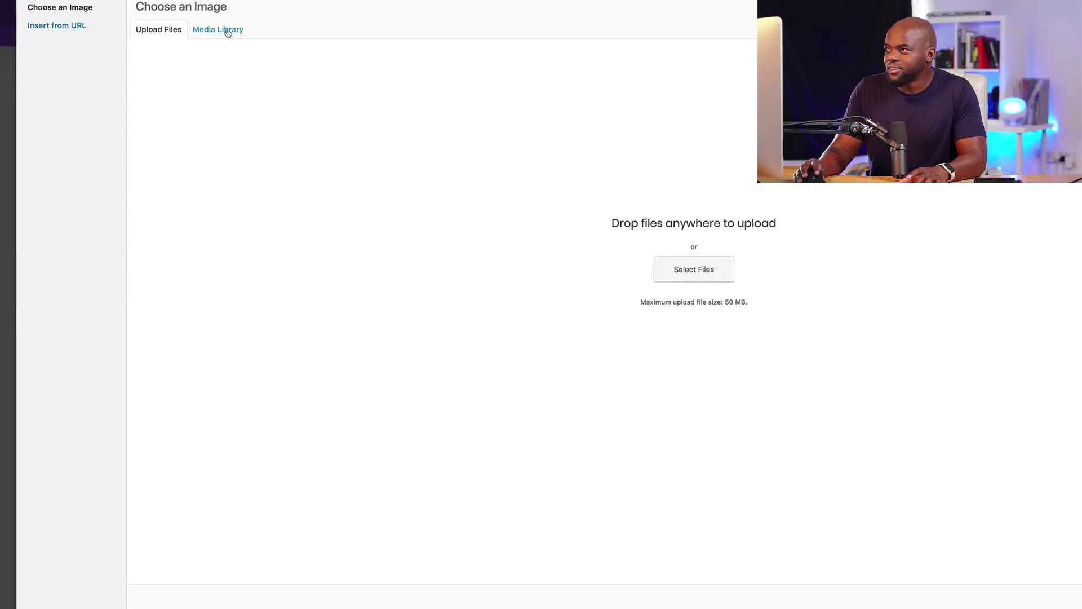
left_click(224, 33)
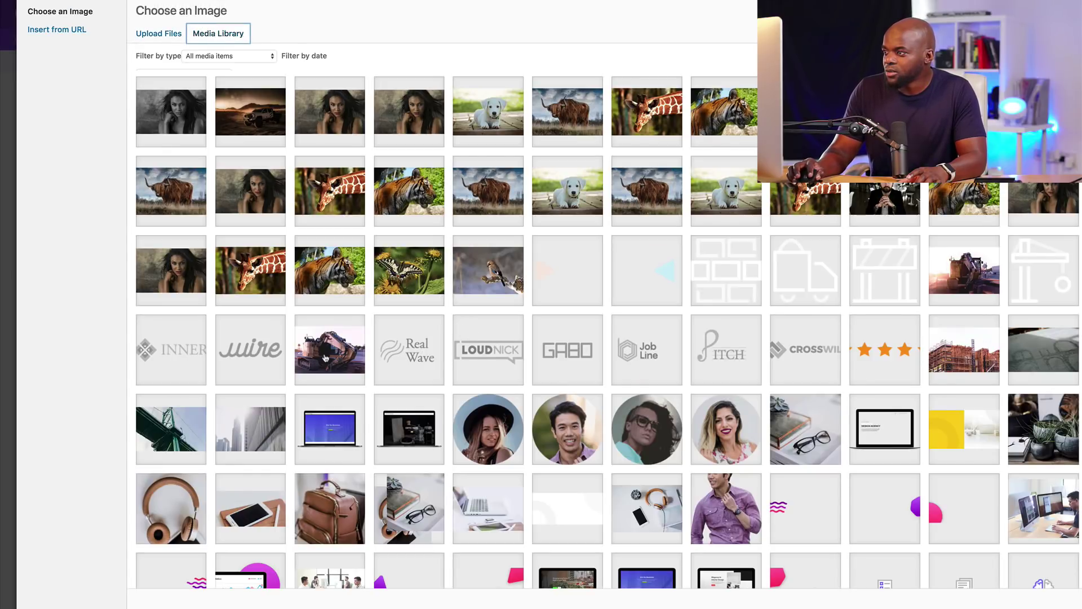
left_click(325, 358)
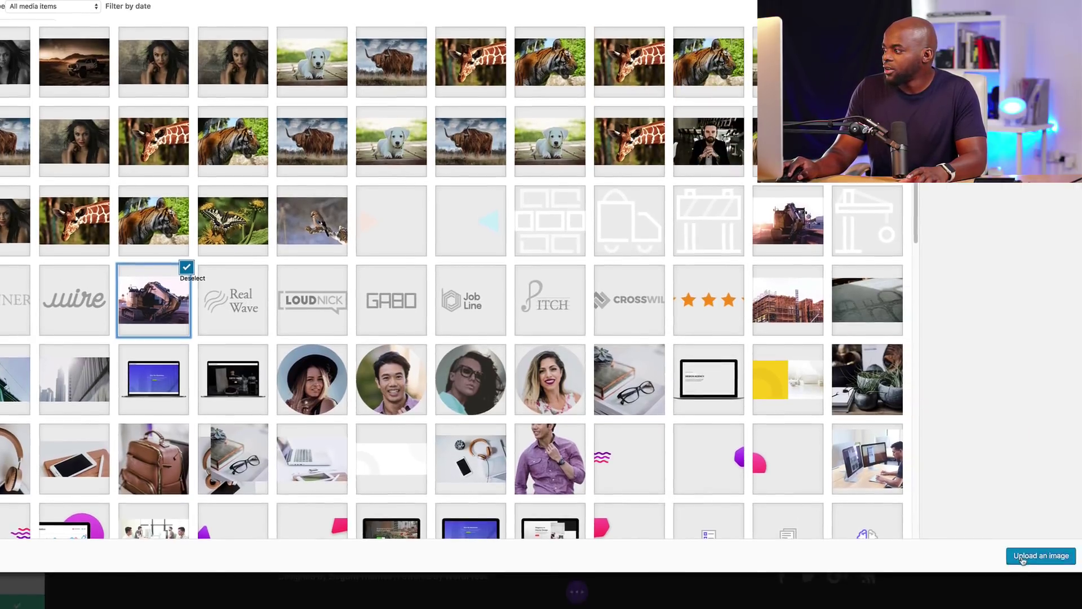
left_click(1037, 557)
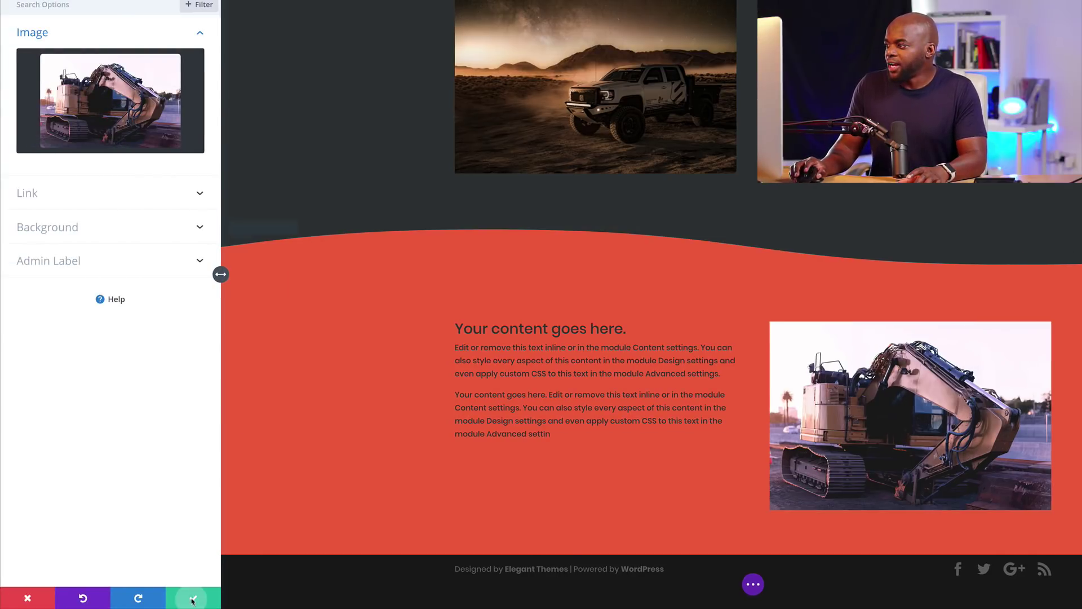
left_click(9, 596)
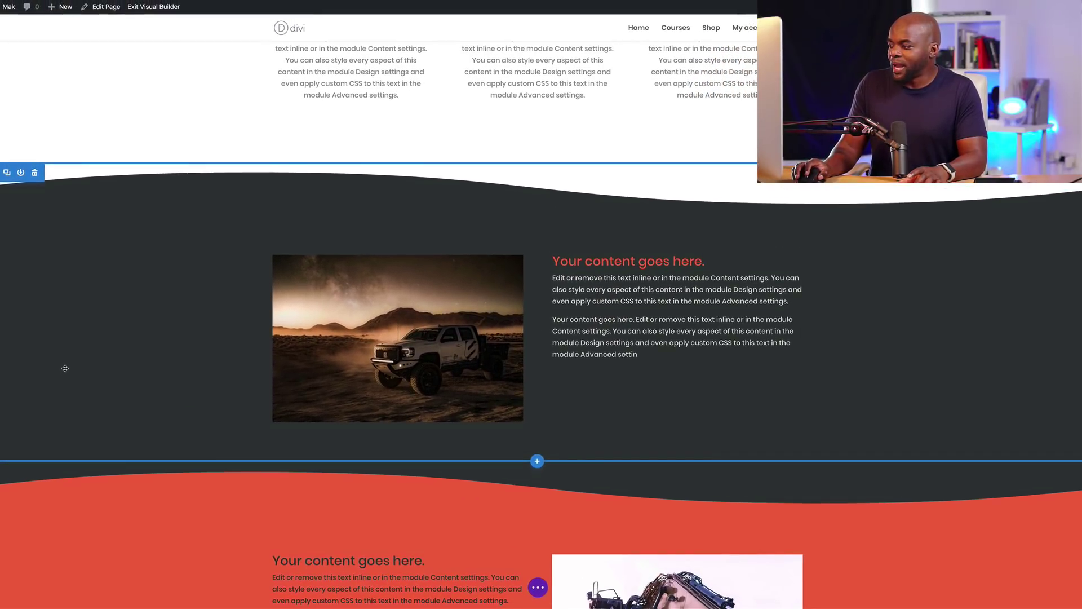
scroll(65, 368, "down", 4)
scroll(65, 371, "up", 2)
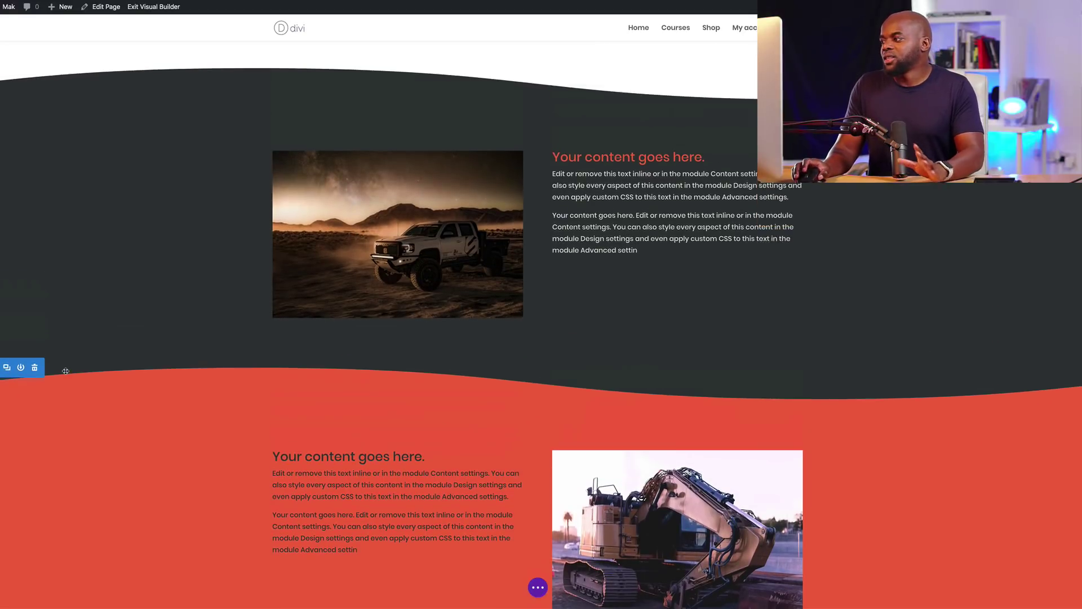
scroll(65, 371, "up", 10)
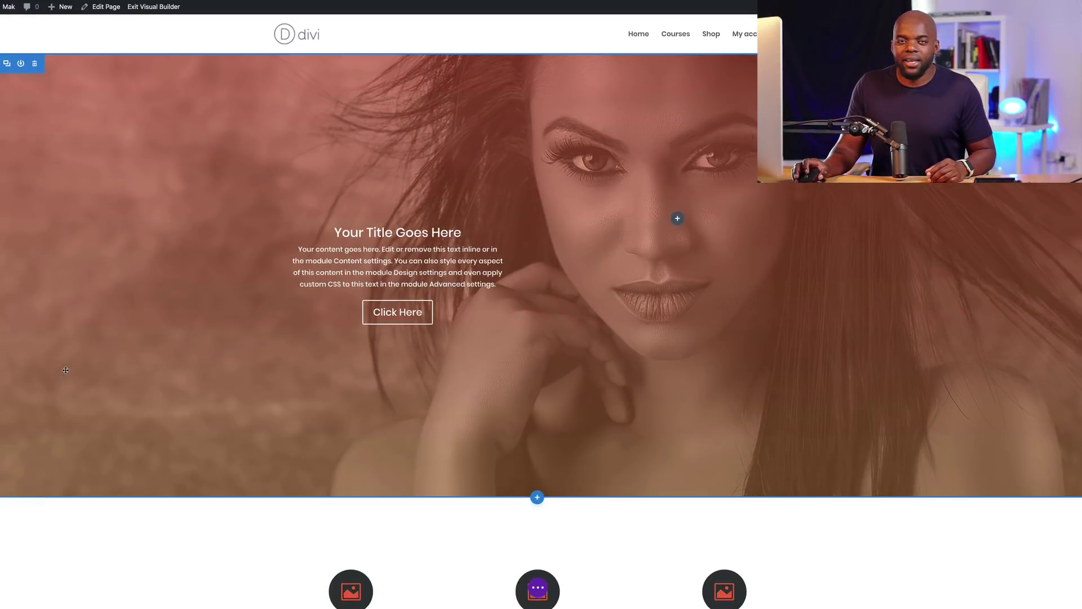